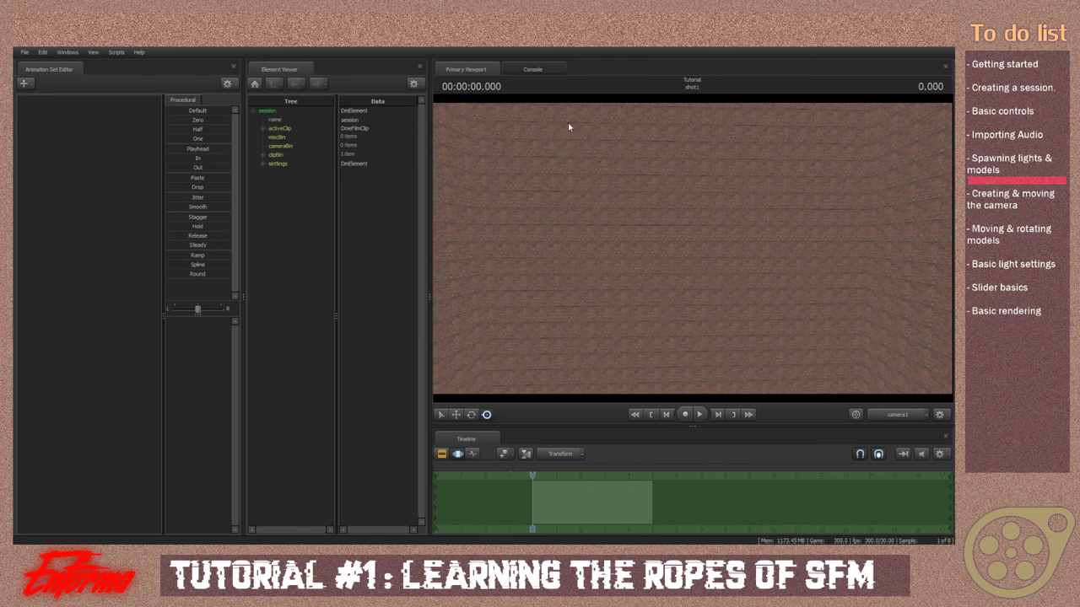
Add a Springtrap model as a new animation set, filtering the model files by v9 and choosing the last match
right_click(133, 138)
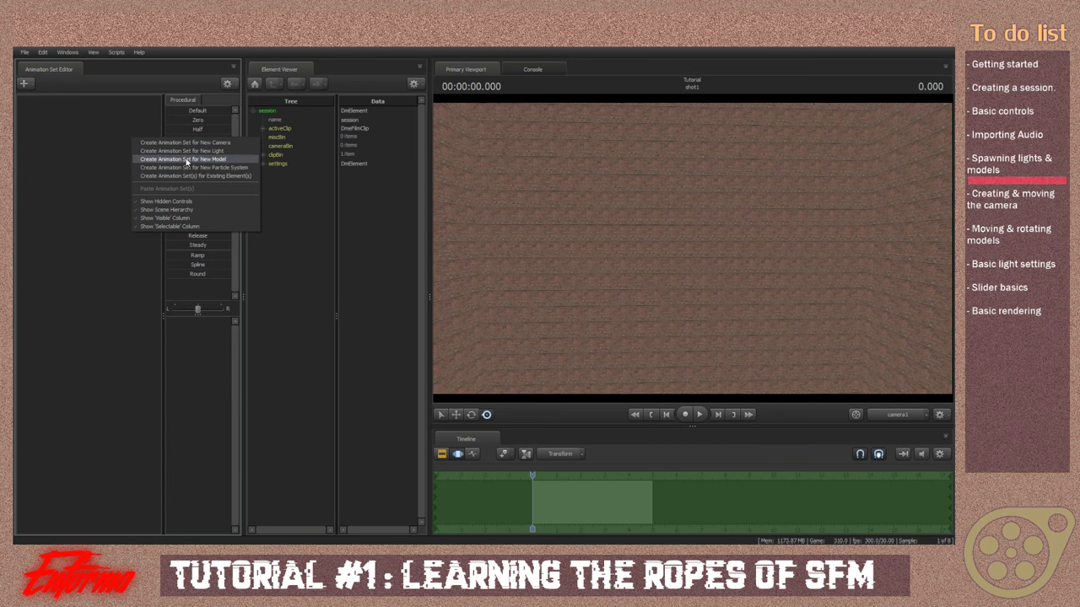
click(184, 159)
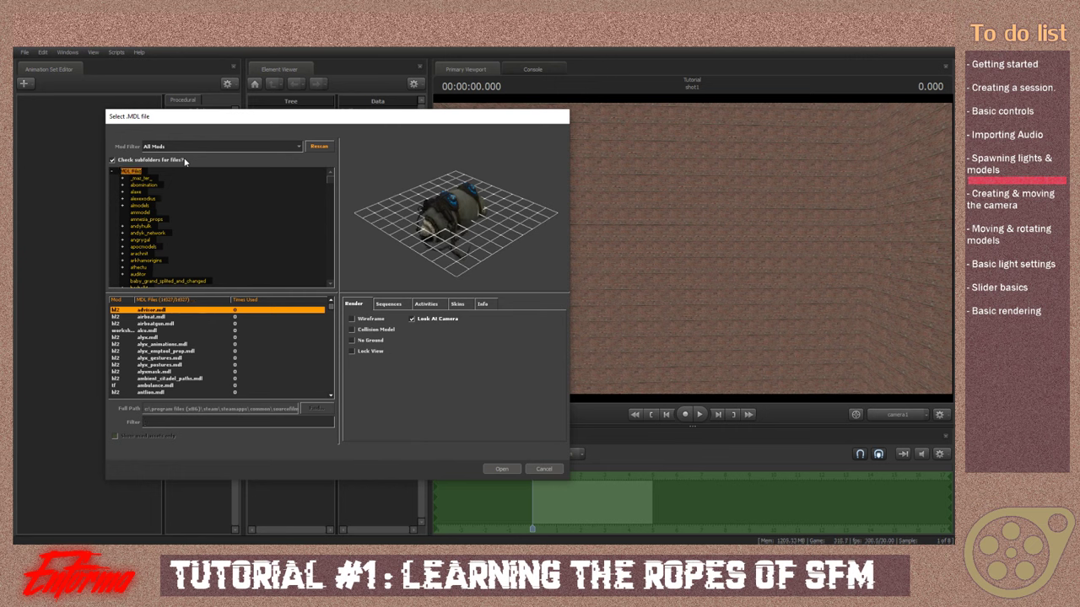
text(v9)
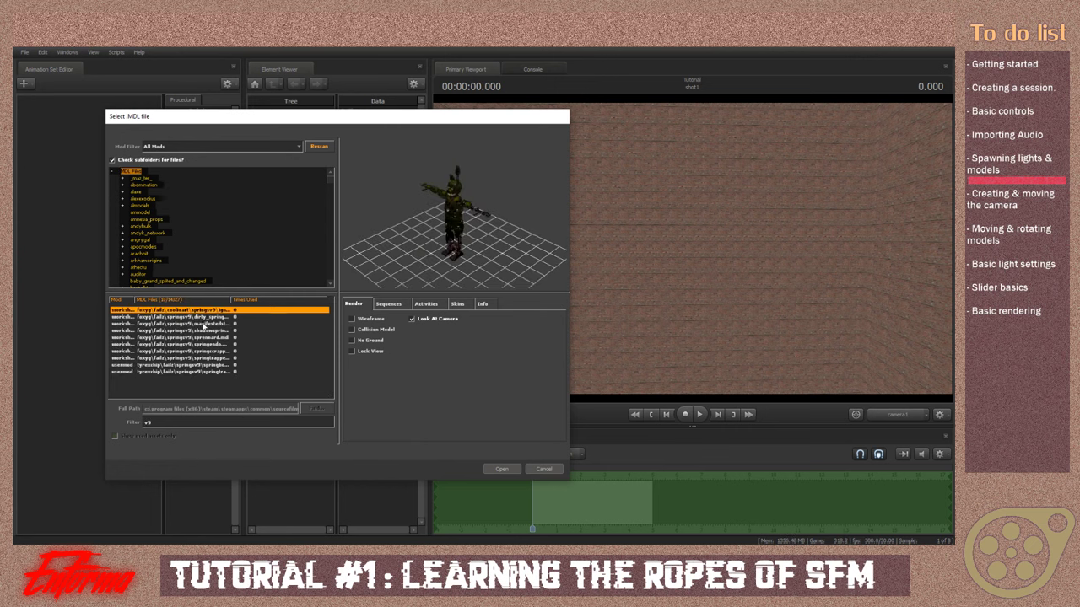
click(224, 371)
drag(480, 221, 437, 251)
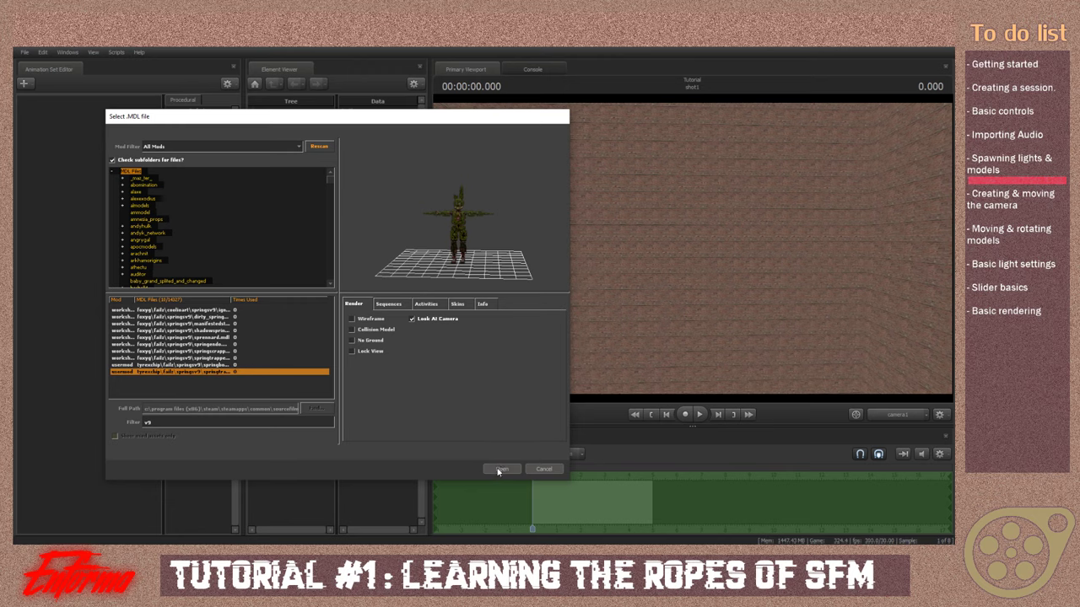
click(502, 469)
Fly the camera to face the Springtrap model's head and upper body from the front
drag(694, 280, 694, 252)
key(w)
key(w)
key(s)
key(w)
key(d)
key(a)
key(s)
key(w)
key(s)
Enable lighting in the viewport and create an animation set for a new light
right_click(693, 253)
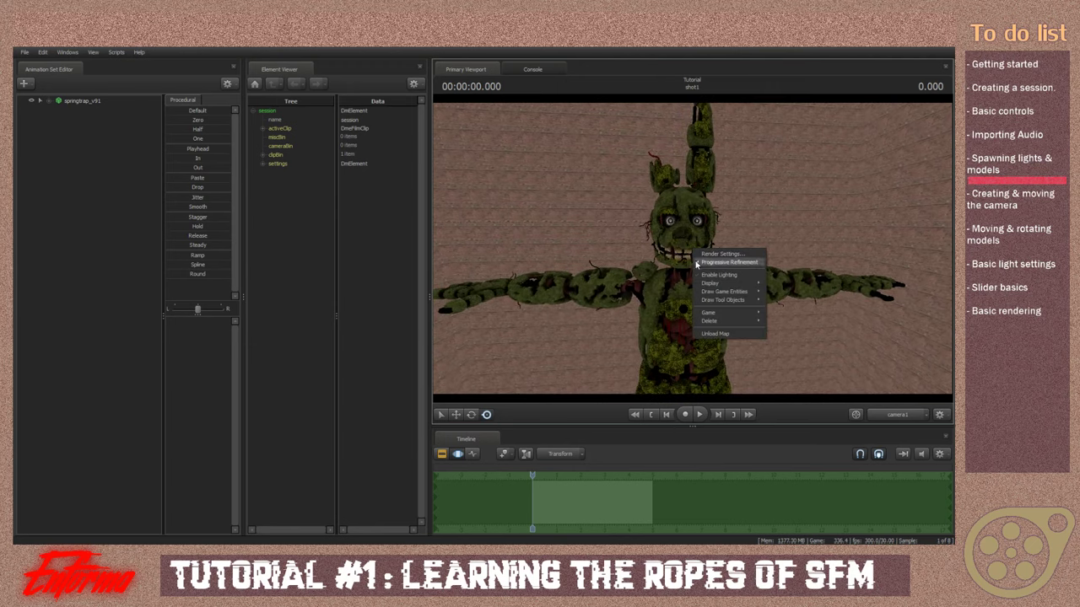
click(701, 275)
drag(523, 243, 521, 258)
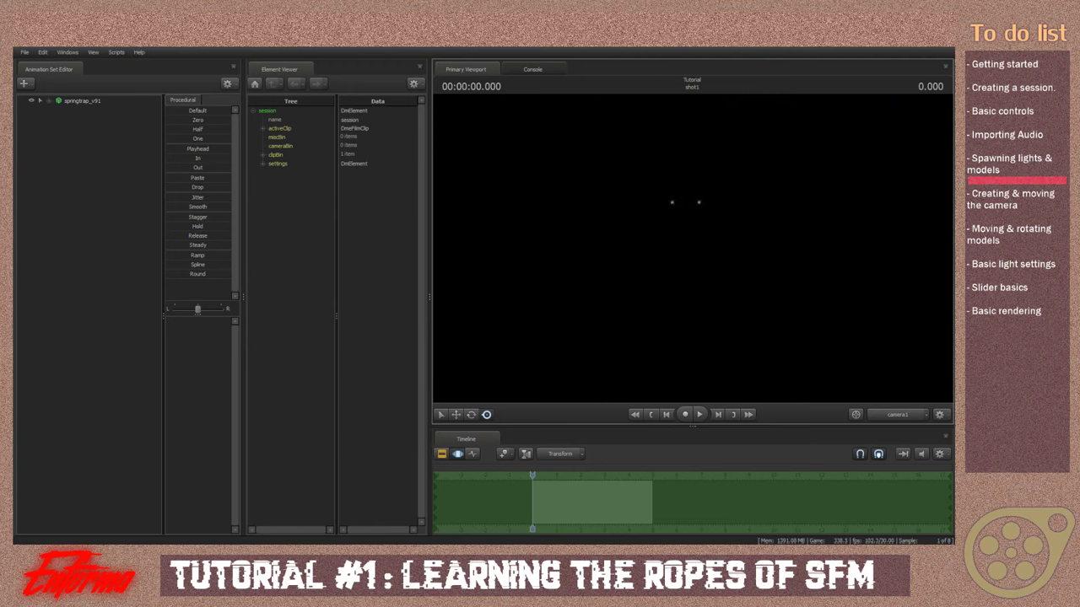
right_click(117, 154)
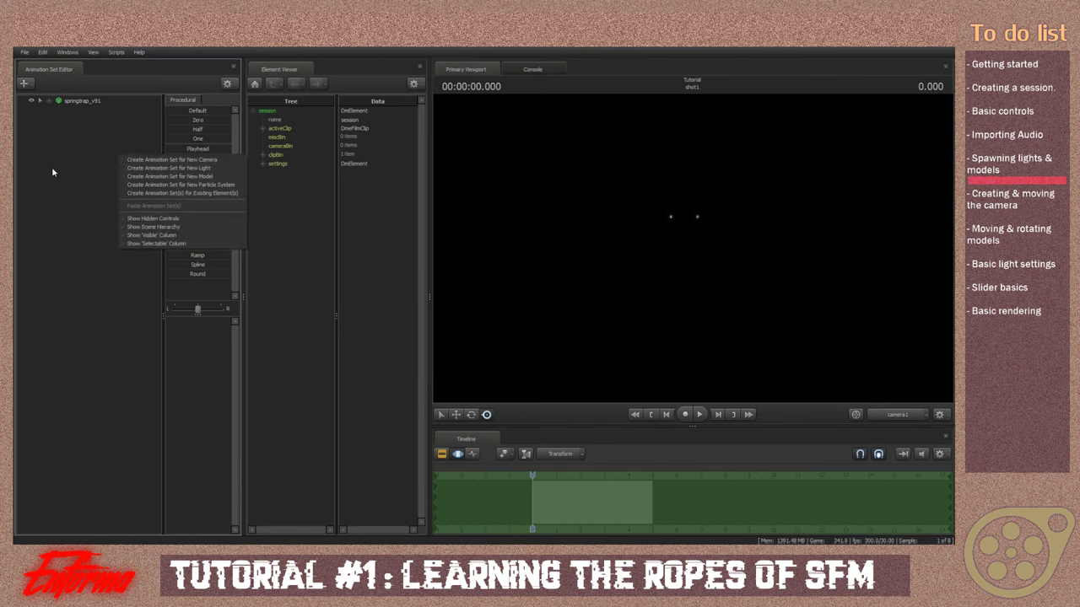
click(167, 169)
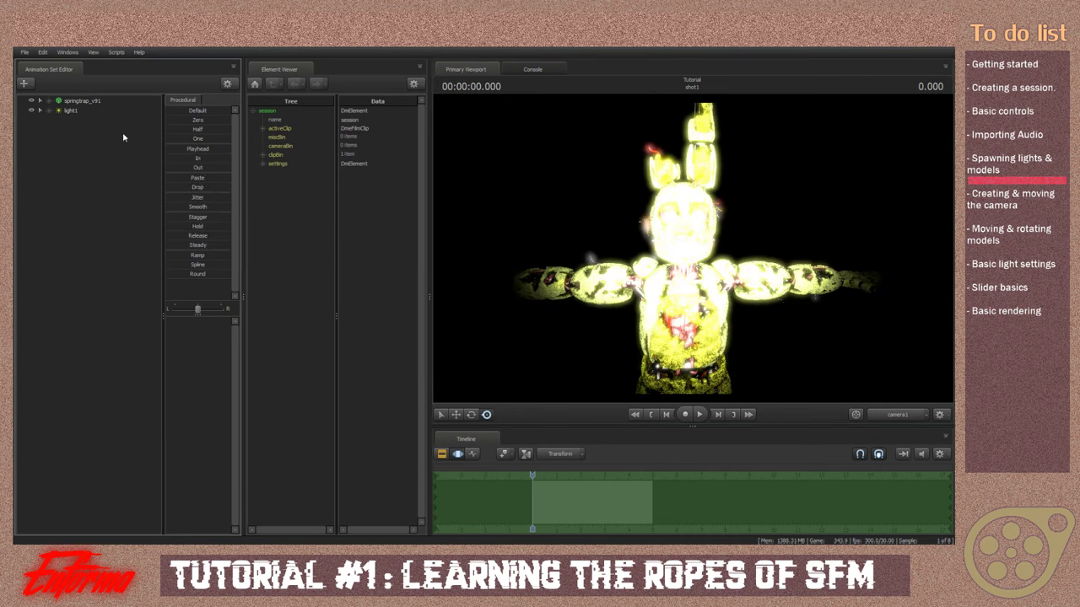
Look through light1 and move it to light the Springtrap model from the side, finishing back in the camera1 view
click(72, 111)
mouse_move(693, 254)
mouse_down()
mouse_move(680, 253)
mouse_move(715, 282)
mouse_move(742, 253)
mouse_move(769, 252)
mouse_move(717, 240)
mouse_move(667, 249)
mouse_move(693, 253)
mouse_up()
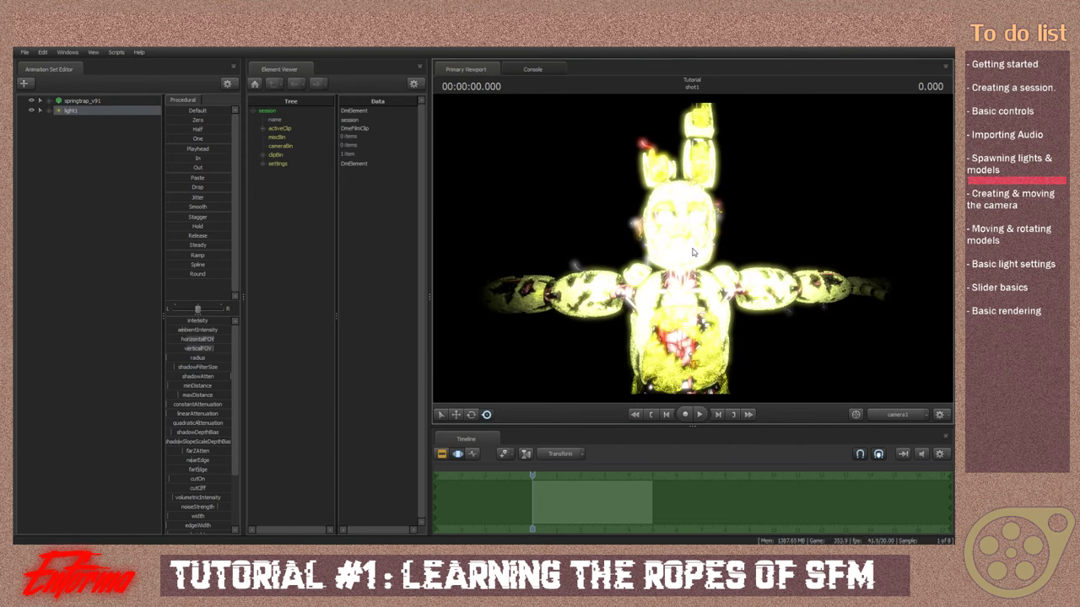
drag(65, 112, 542, 176)
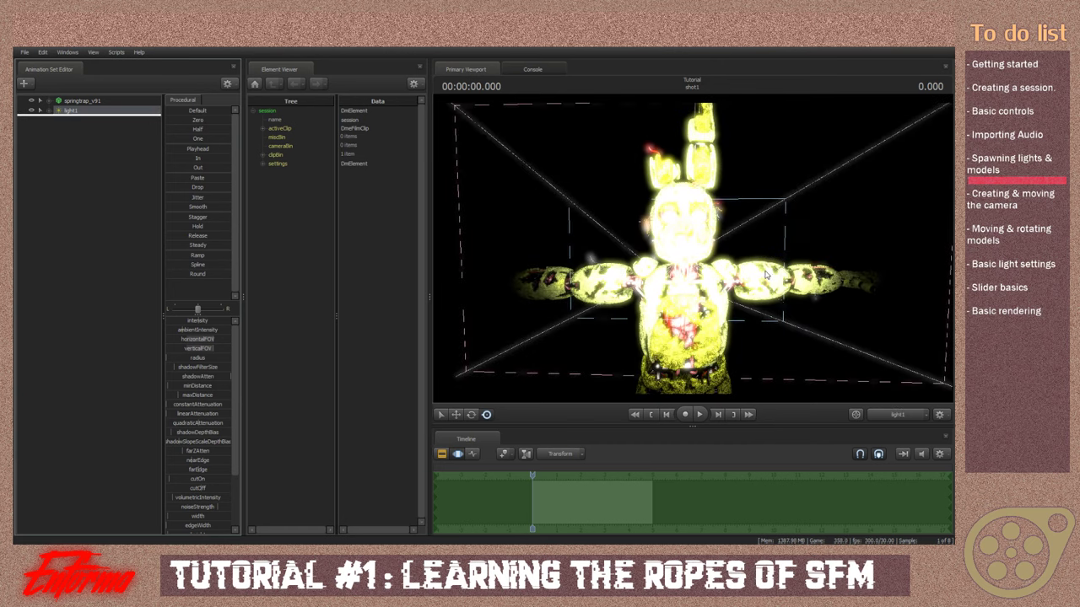
drag(822, 301, 821, 300)
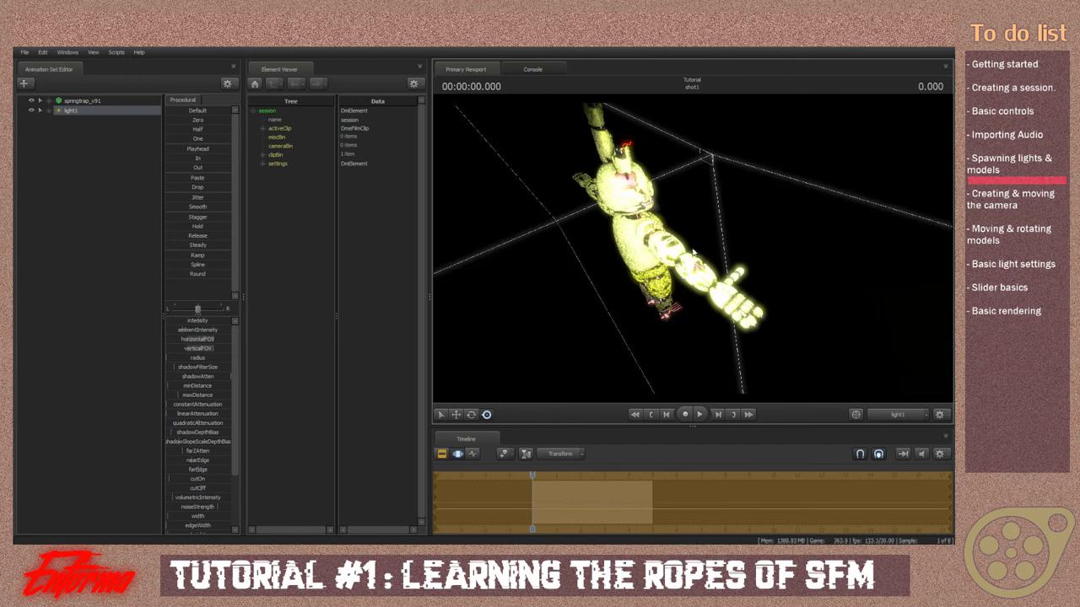
click(888, 418)
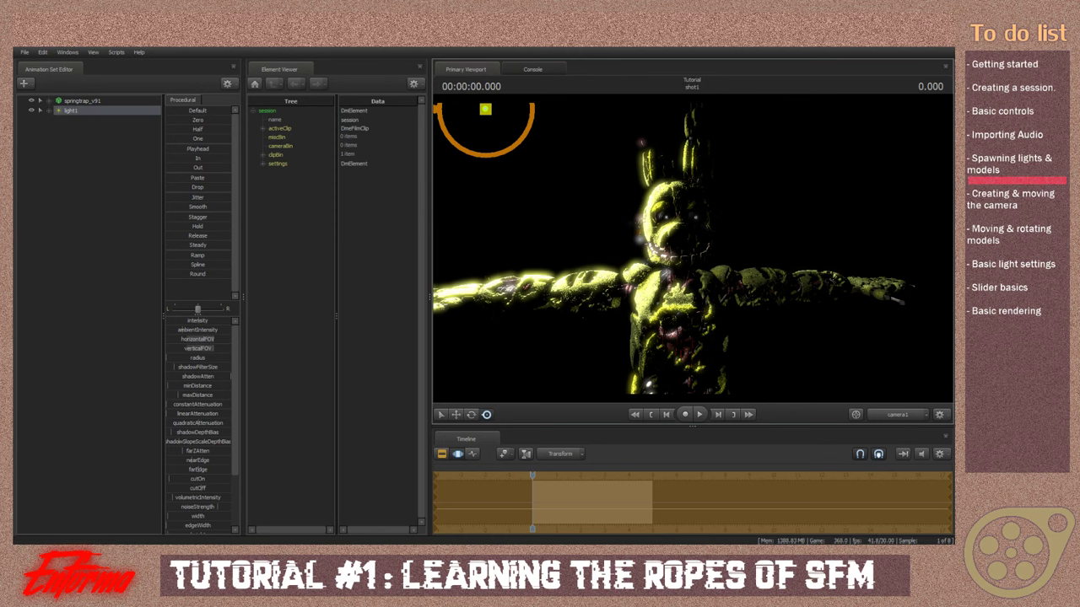
click(473, 552)
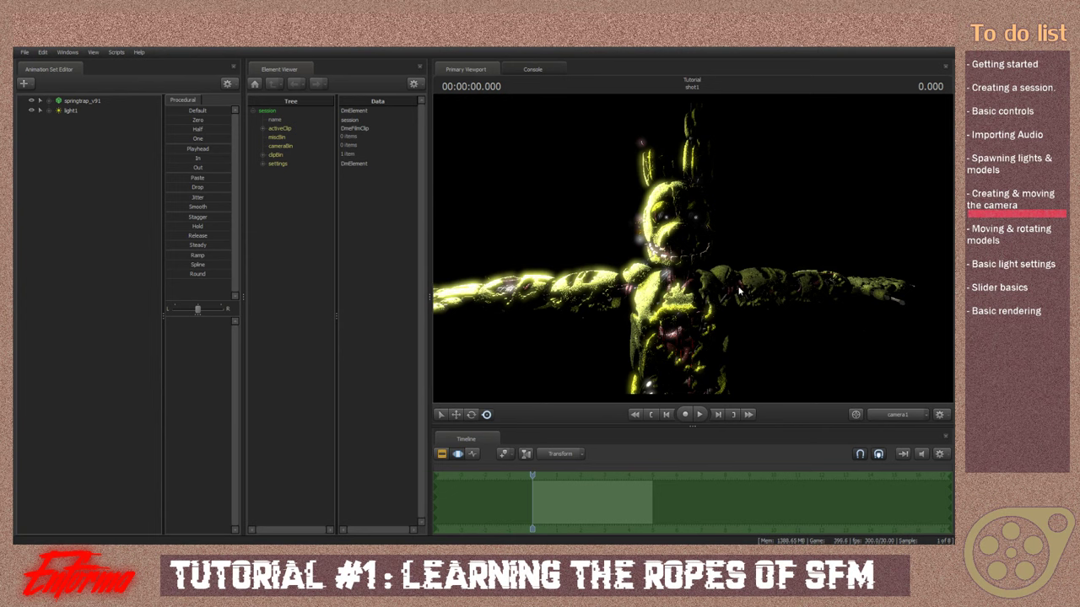
Create an animation set for the existing camera1
drag(832, 306, 815, 307)
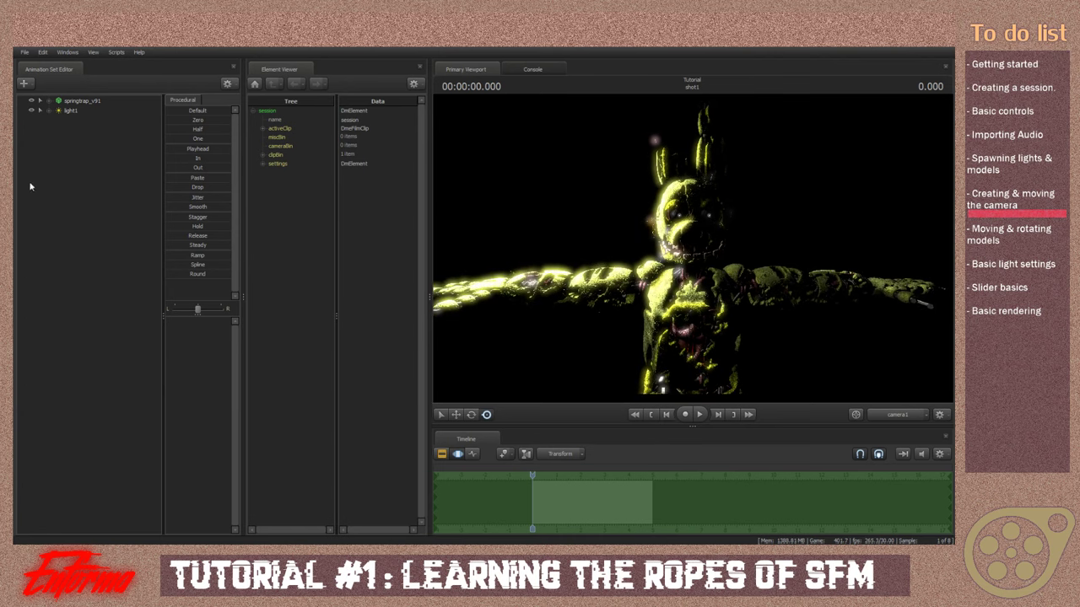
right_click(93, 152)
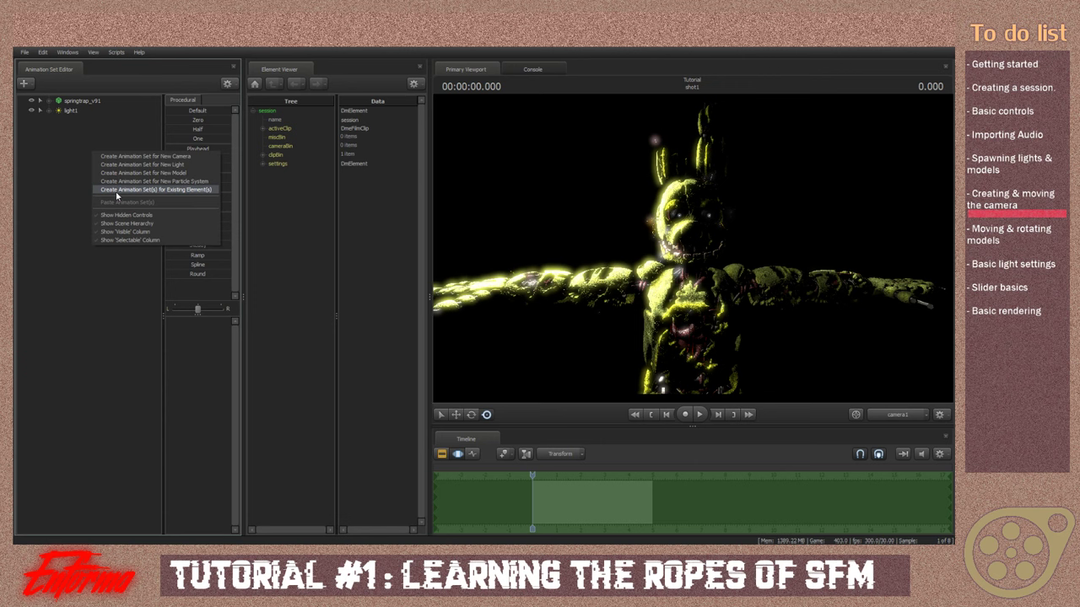
click(116, 191)
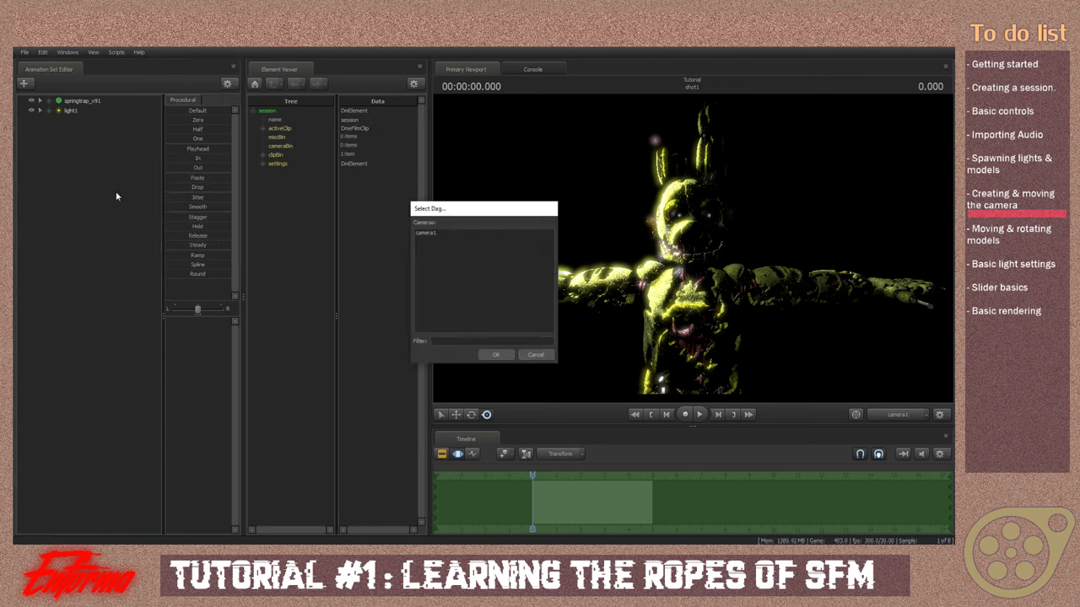
click(421, 234)
click(496, 354)
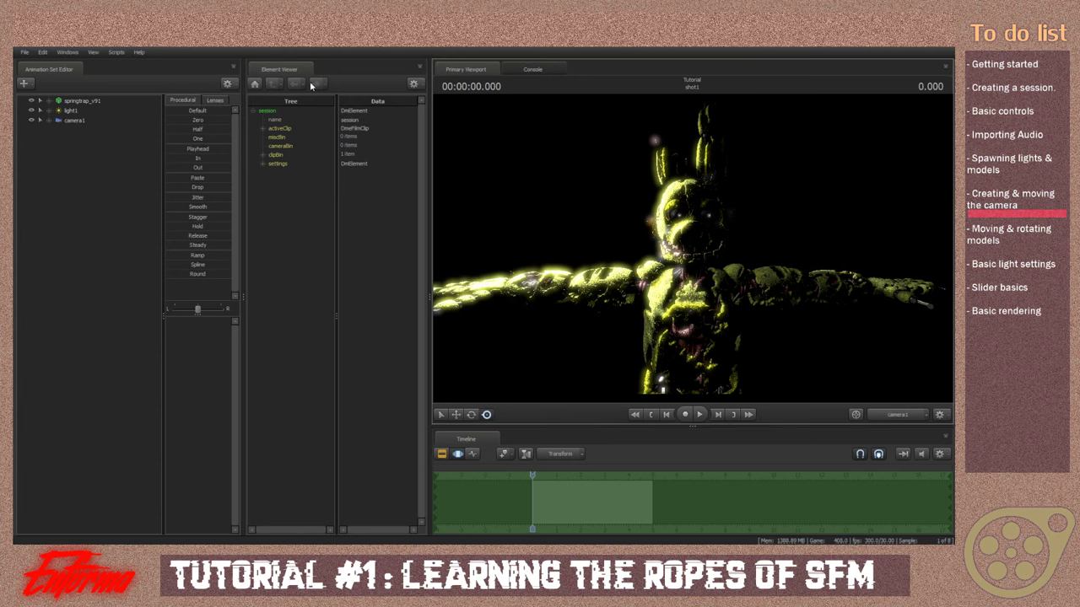
Select camera1 and reposition it slightly in front of the Springtrap model
click(64, 122)
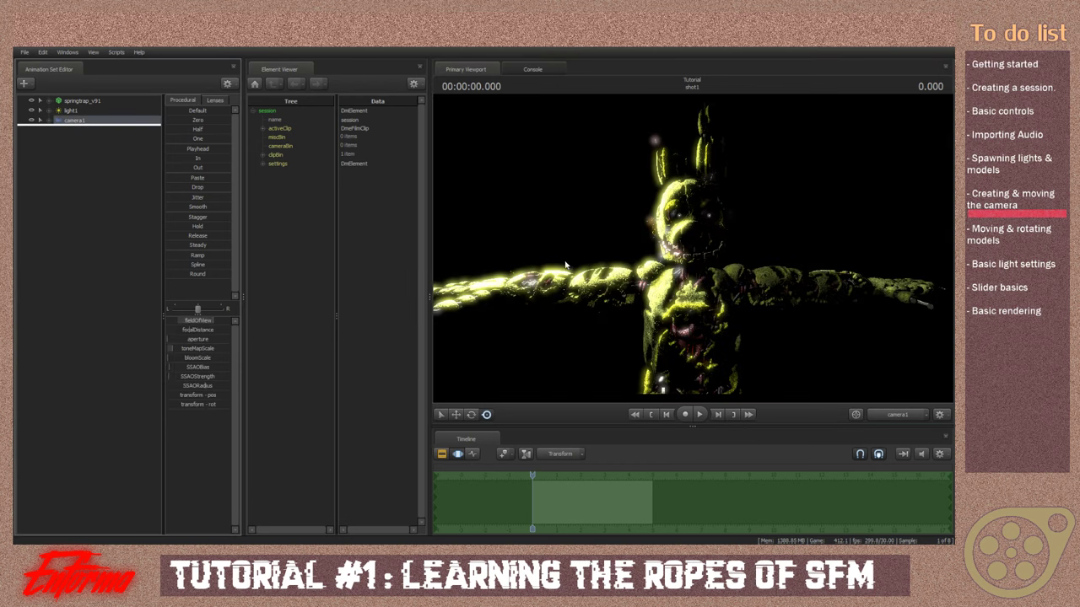
key(a)
drag(682, 301, 747, 293)
key(d)
key(a)
key(w)
key(s)
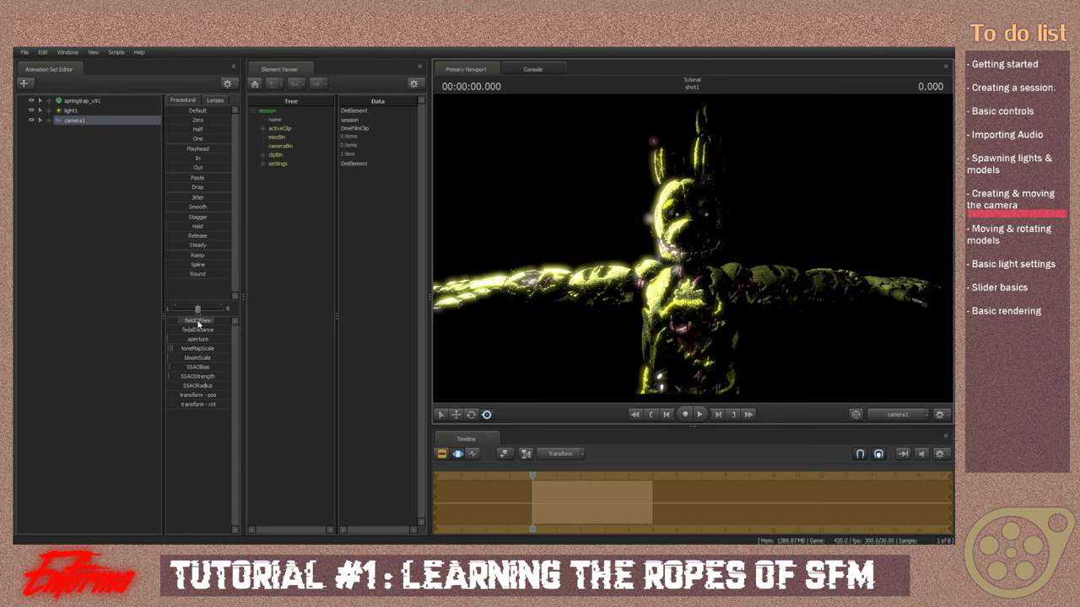
Narrow camera1's field of view and pull the camera back to frame the model's head and chest
drag(199, 321, 177, 321)
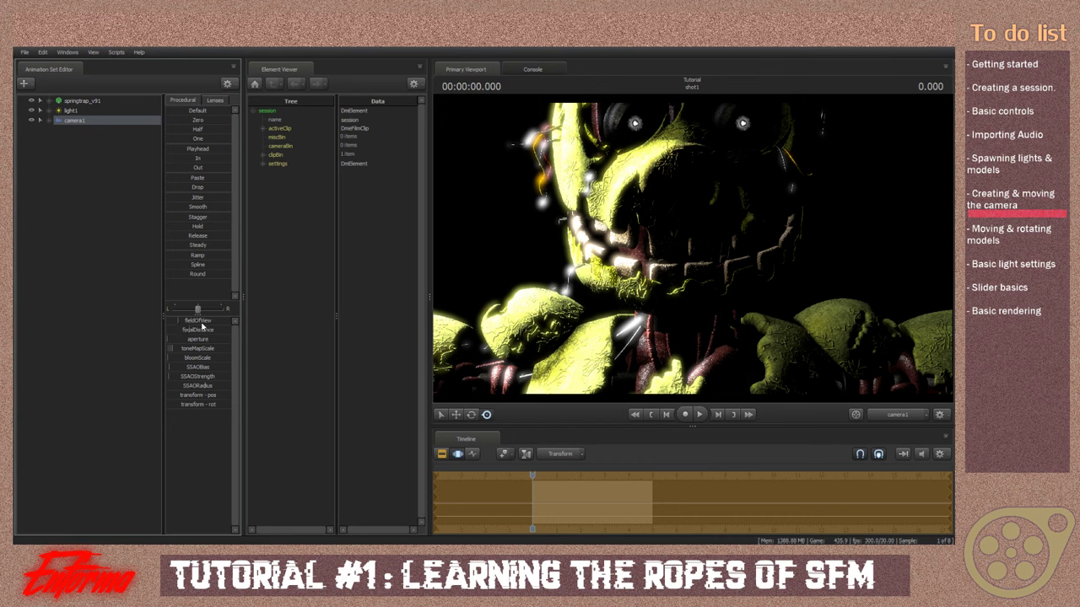
drag(611, 302, 611, 303)
key(s)
drag(693, 251, 694, 252)
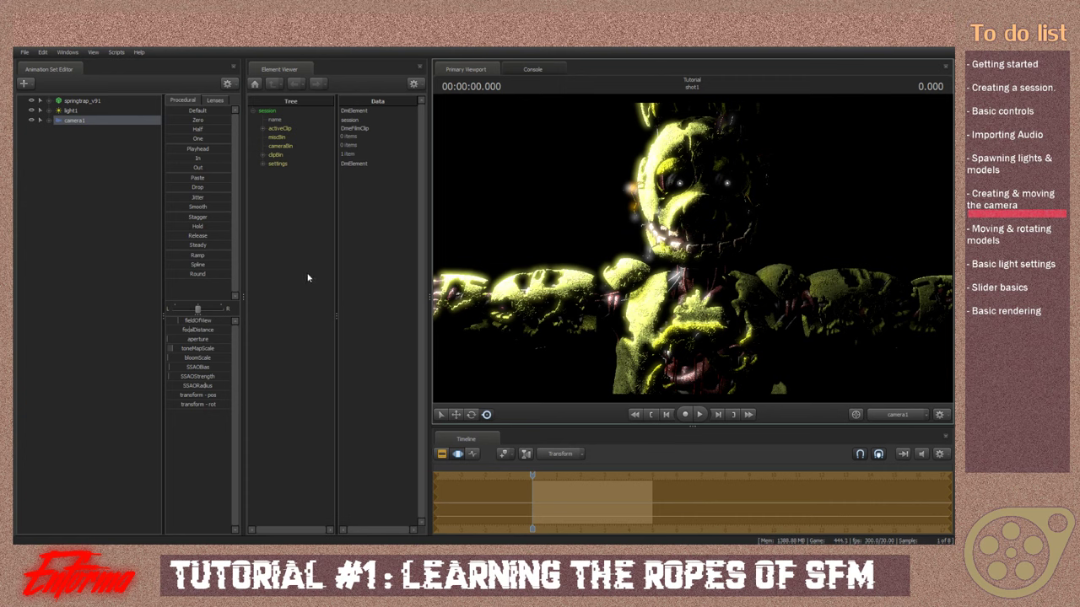
drag(686, 305, 686, 304)
drag(473, 337, 473, 338)
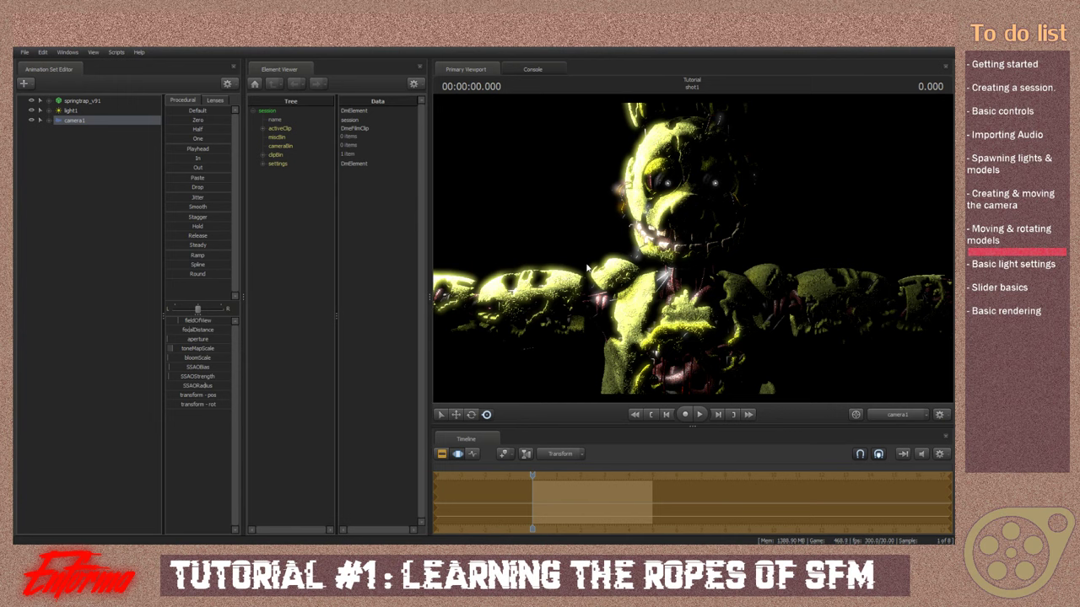
Switch the viewport from camera1 to the Work Camera and disable lighting
click(897, 414)
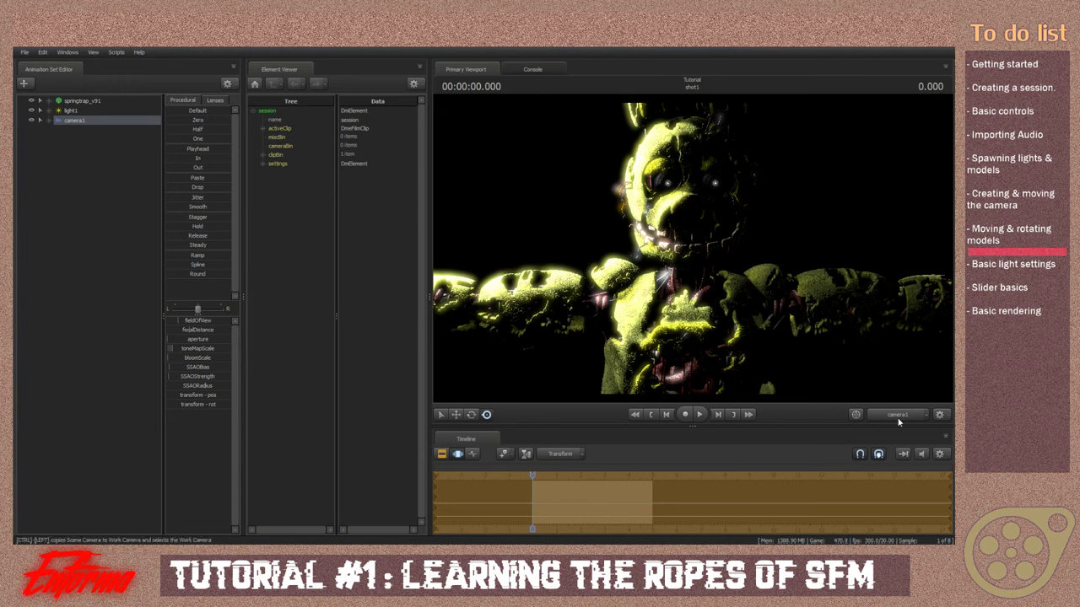
click(900, 423)
click(904, 416)
click(904, 418)
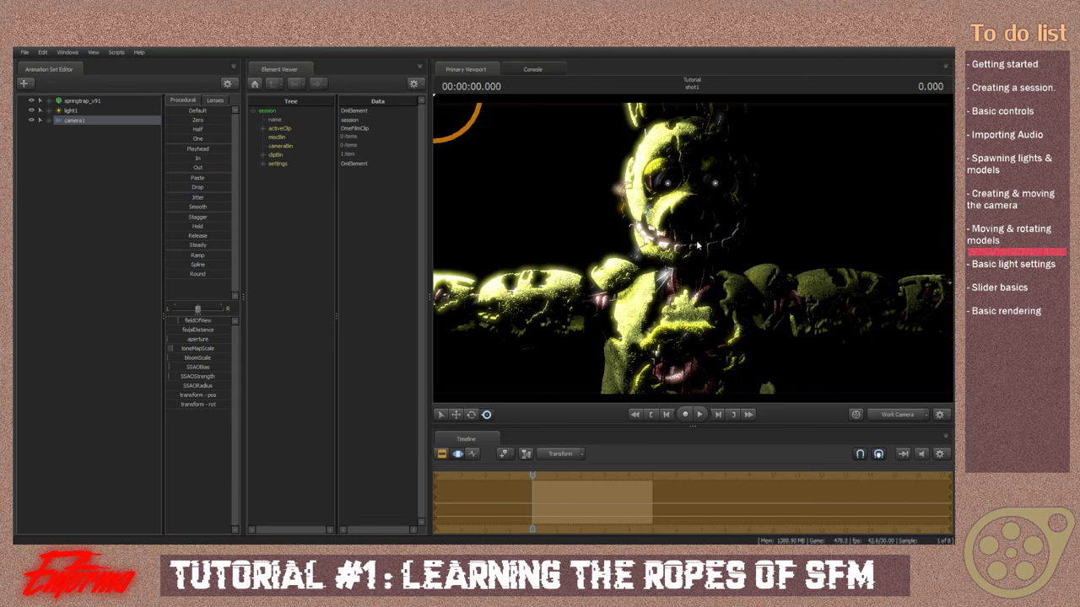
right_click(635, 163)
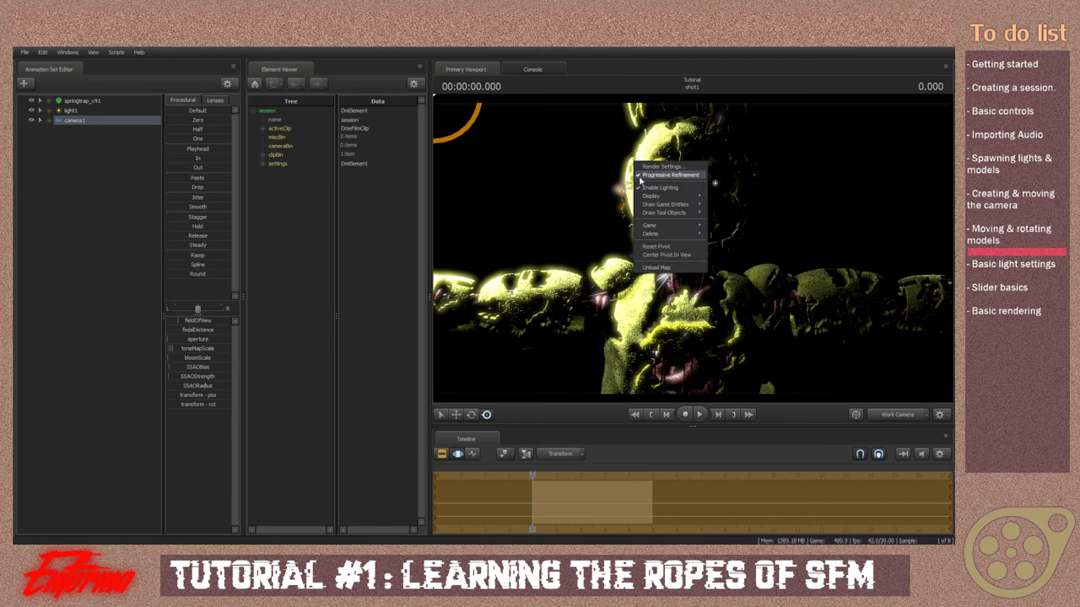
click(658, 187)
Examine the Springtrap model's selectable bones in the Work Camera view
drag(693, 253, 693, 252)
key(w)
key(s)
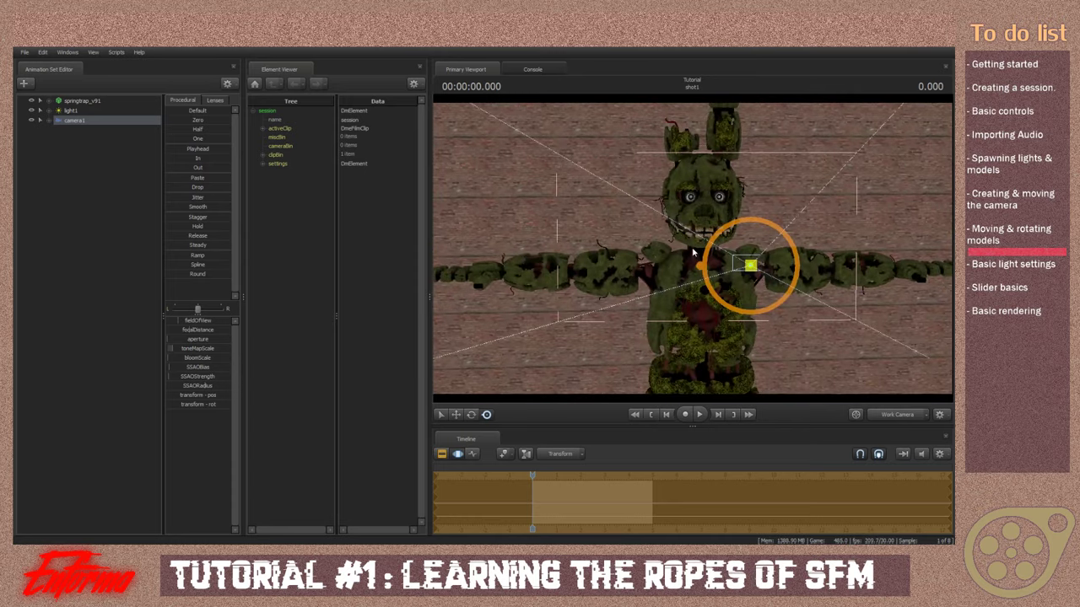
key(ctrl)
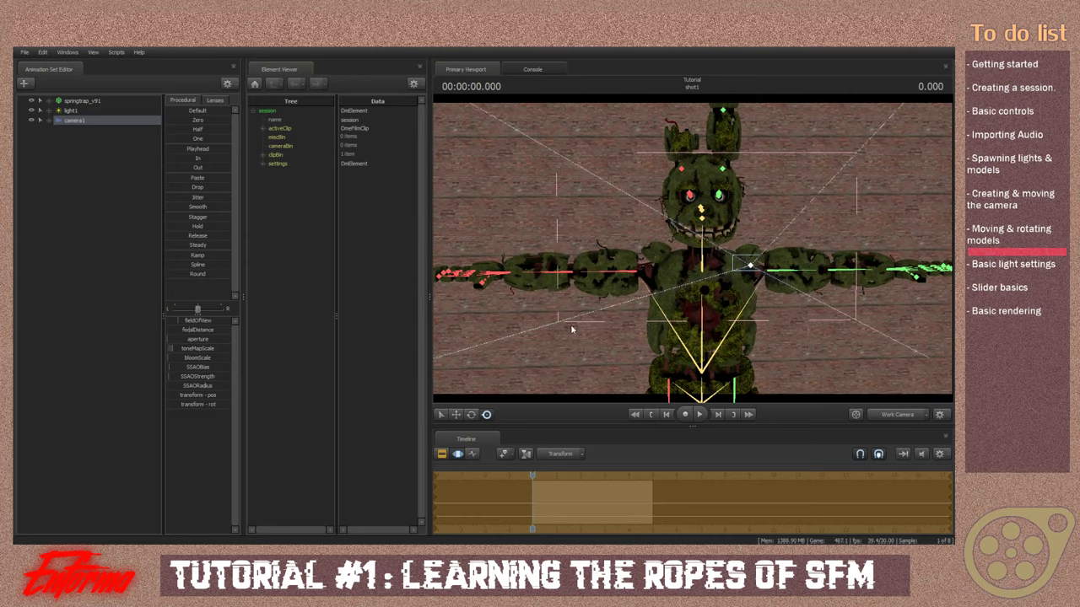
key(w)
drag(438, 242, 451, 245)
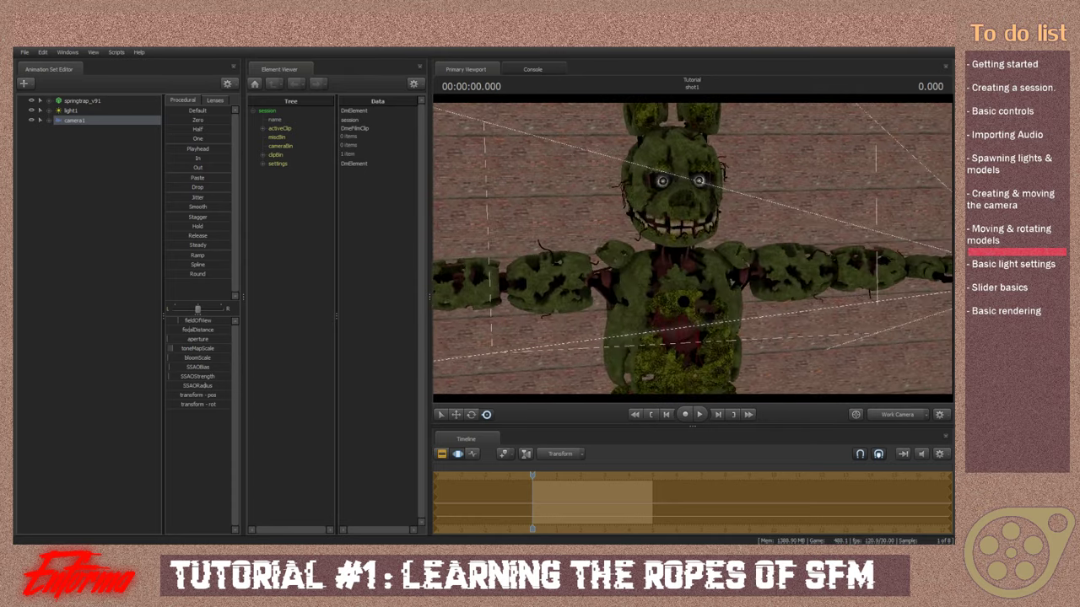
Expand the Springtrap model's Body group and check its head, neck and spine bones one at a time
click(40, 100)
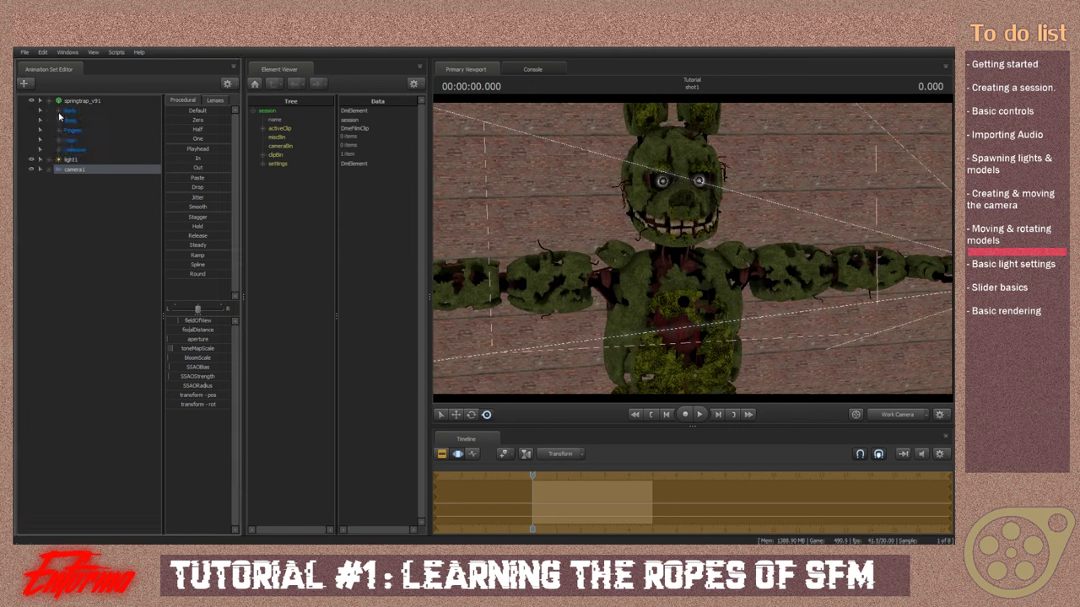
click(41, 109)
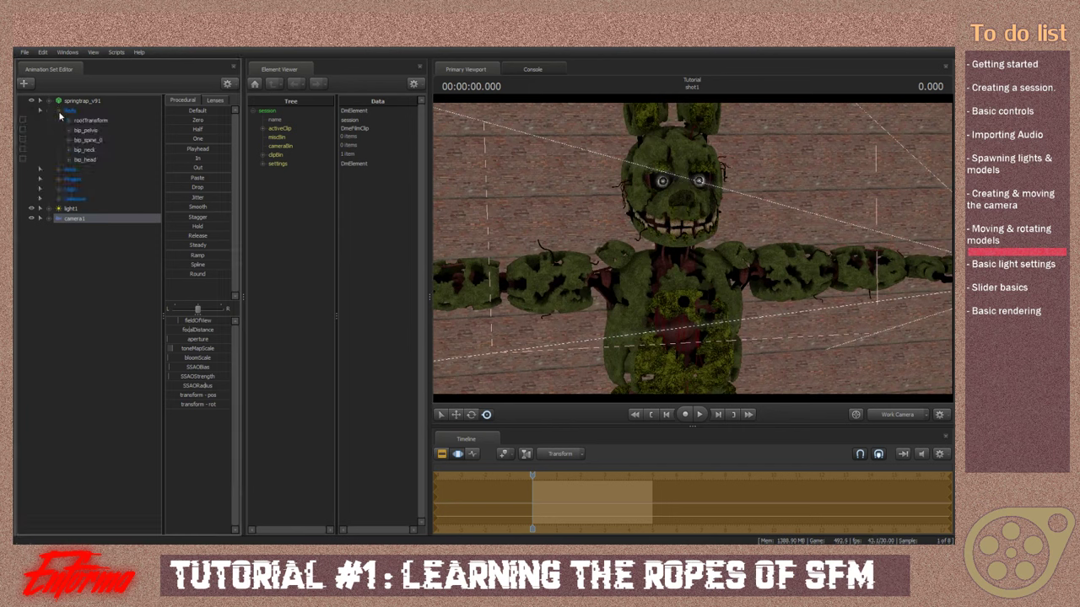
click(121, 159)
click(115, 149)
click(113, 139)
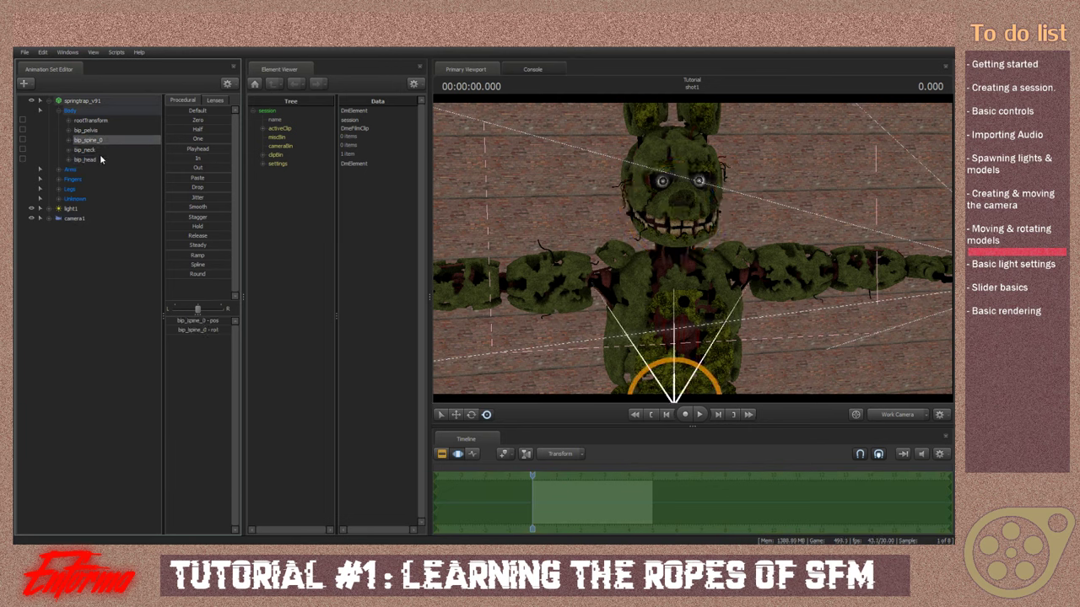
Select bip_head, bip_neck, bip_spine_0 and bip_pelvis together, and undo the last change
click(93, 162)
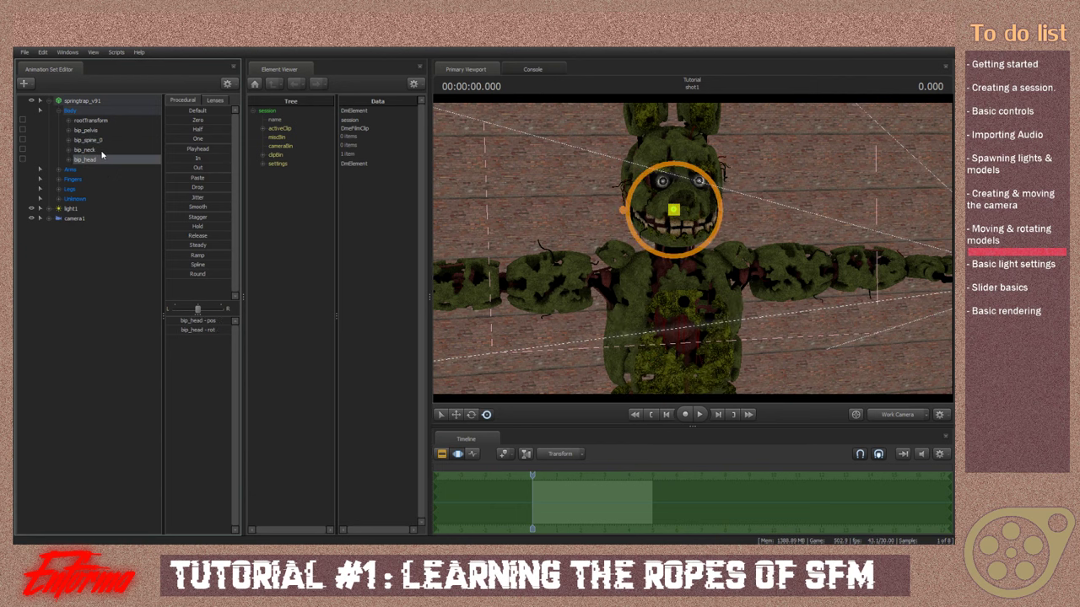
ctrl+click(103, 151)
ctrl+click(106, 142)
ctrl+click(108, 133)
drag(612, 257, 695, 251)
key(ctrl+z)
Select the model's pelvis bone directly in the viewport with the lower body in view
ctrl+click(720, 301)
key(s)
key(ctrl)
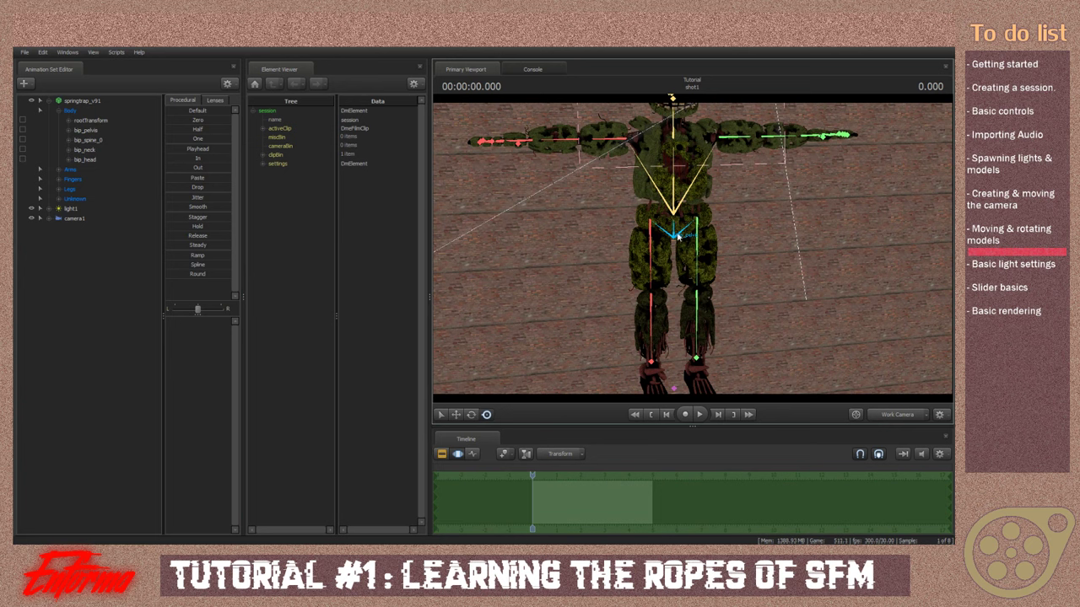
click(679, 238)
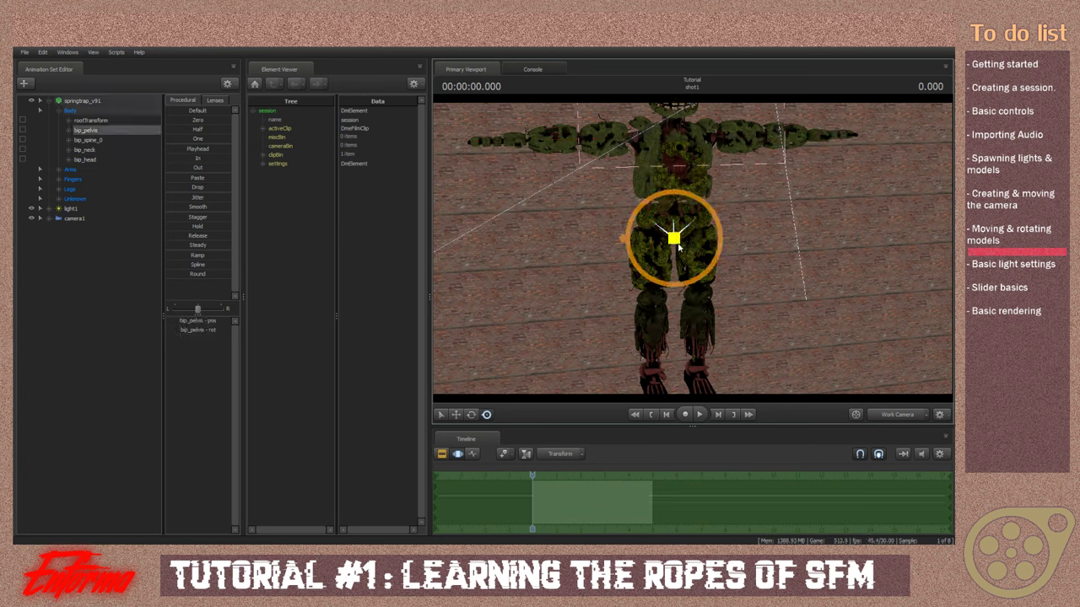
Cycle through the select, move, rotate and screen manipulators on the pelvis bone
key(q)
key(w)
key(e)
key(r)
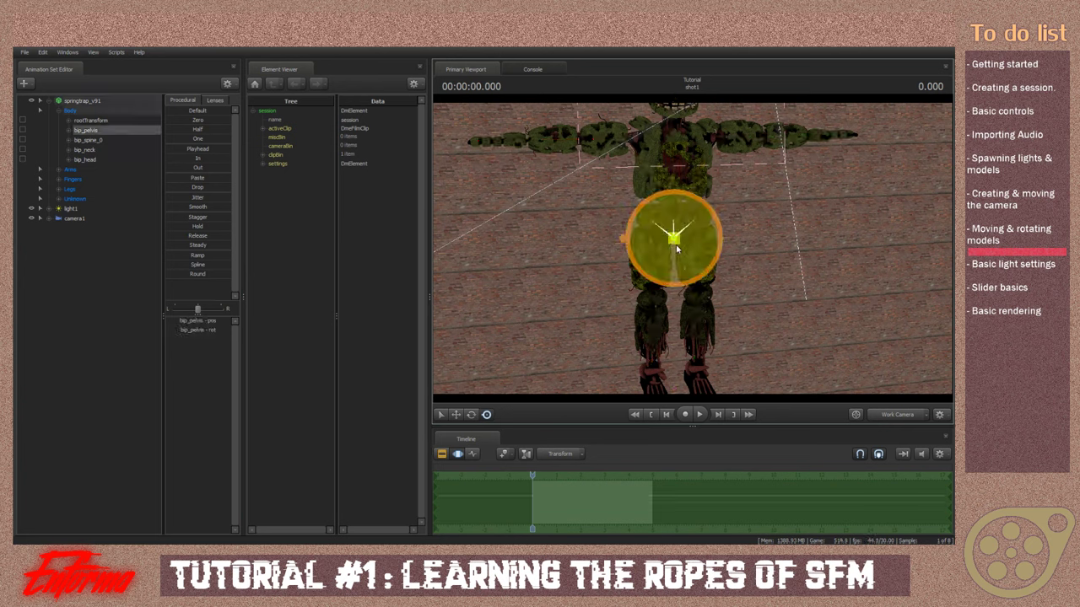
Compare the move, rotate and screen manipulators on the pelvis bone once more, finishing with the screen manipulator
key(w)
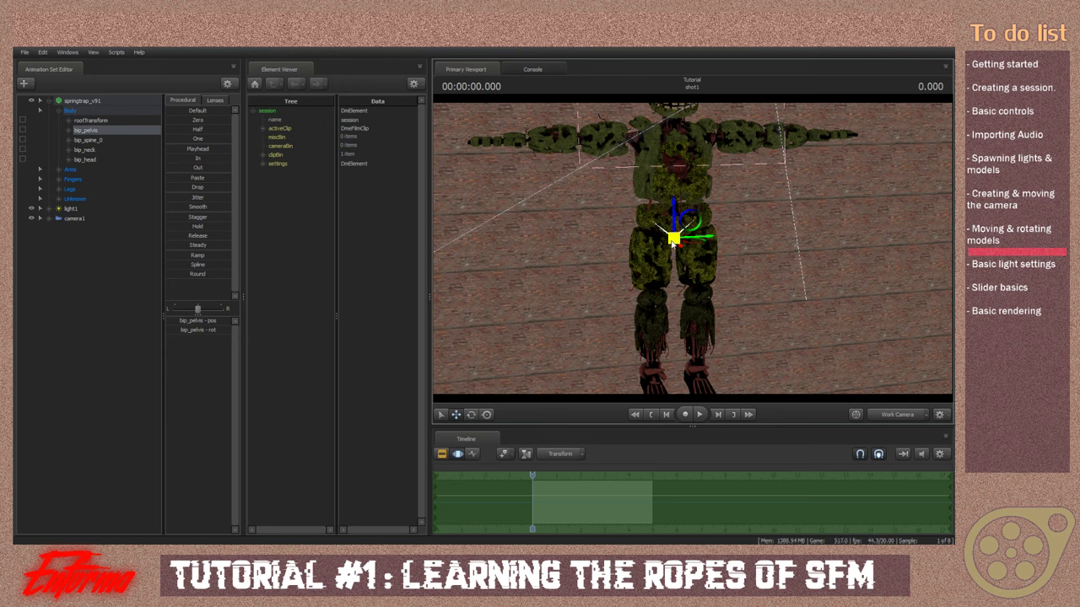
key(e)
key(w)
click(471, 415)
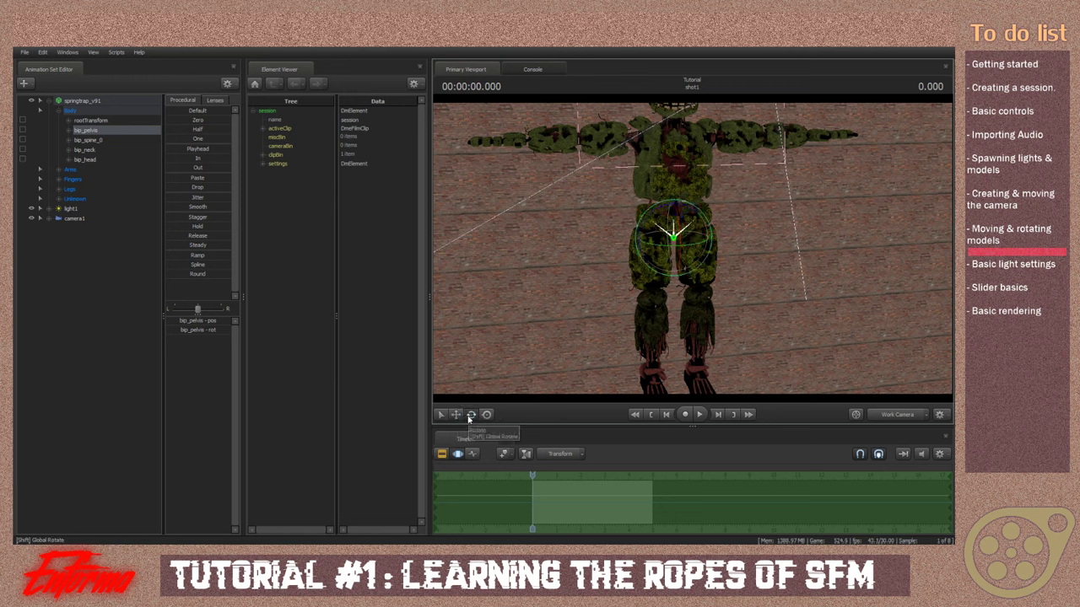
click(486, 414)
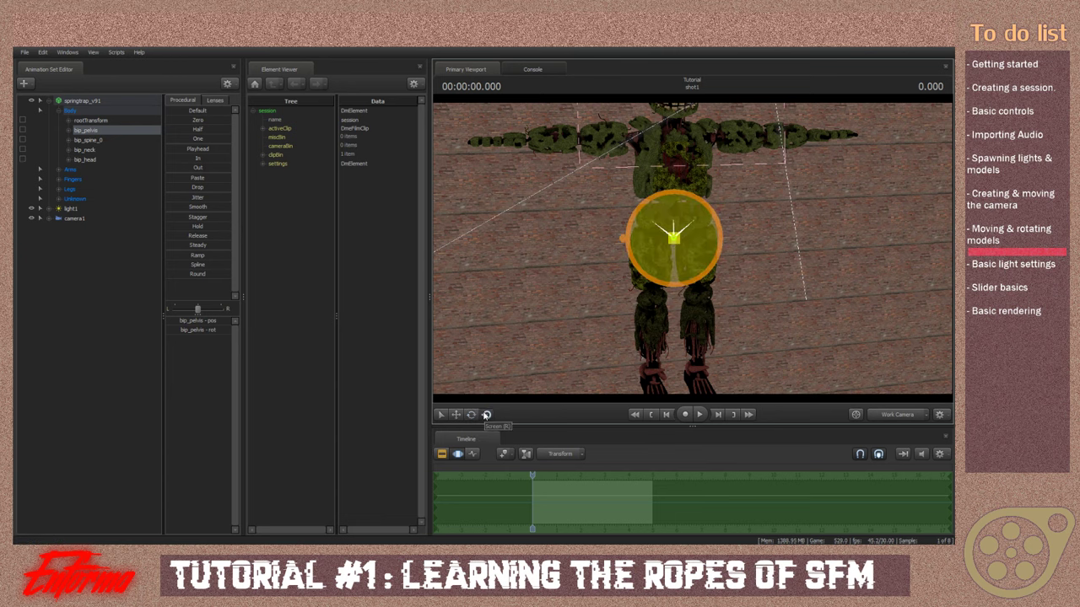
Bring the upper body into view, switch the pelvis bone to the rotate manipulator and undo the last change
drag(735, 303, 674, 262)
key(w)
key(s)
key(e)
key(ctrl+z)
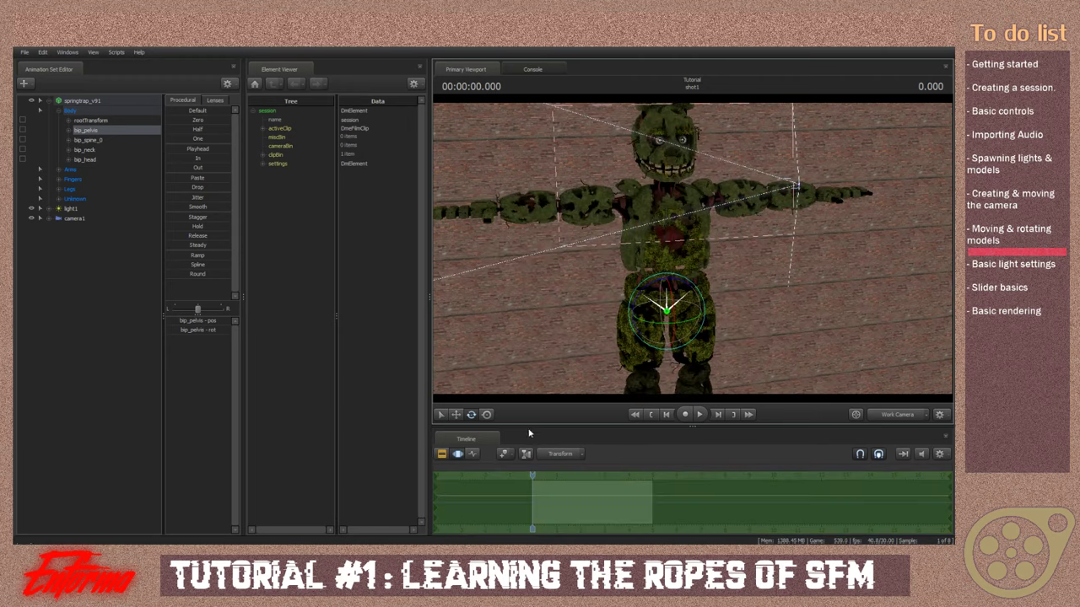
Check the pelvis bone's curves in the Graph Editor and return to the Motion Editor
drag(532, 318, 635, 310)
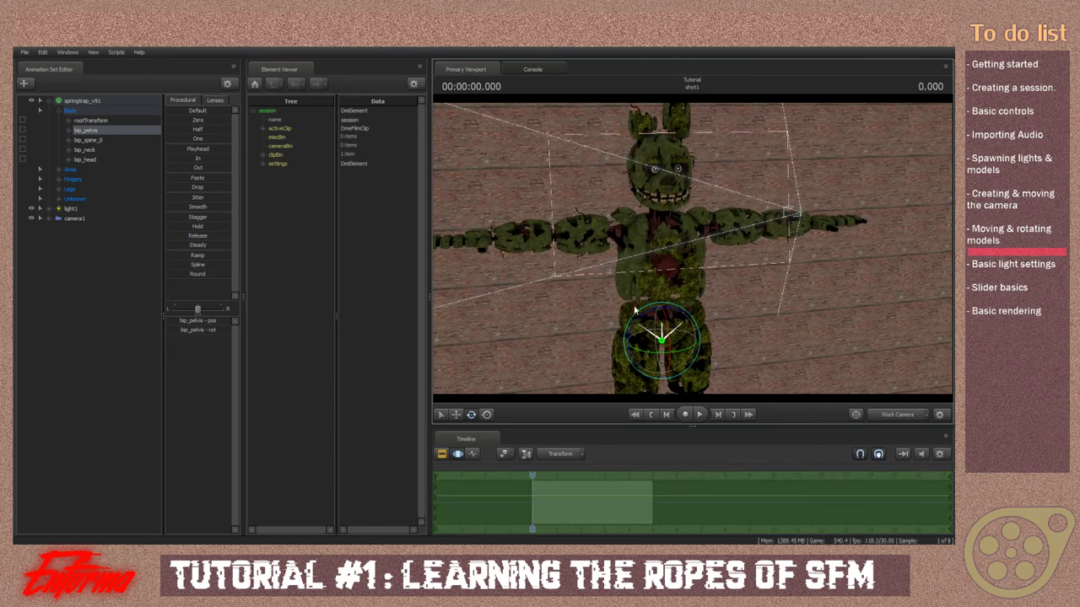
click(472, 454)
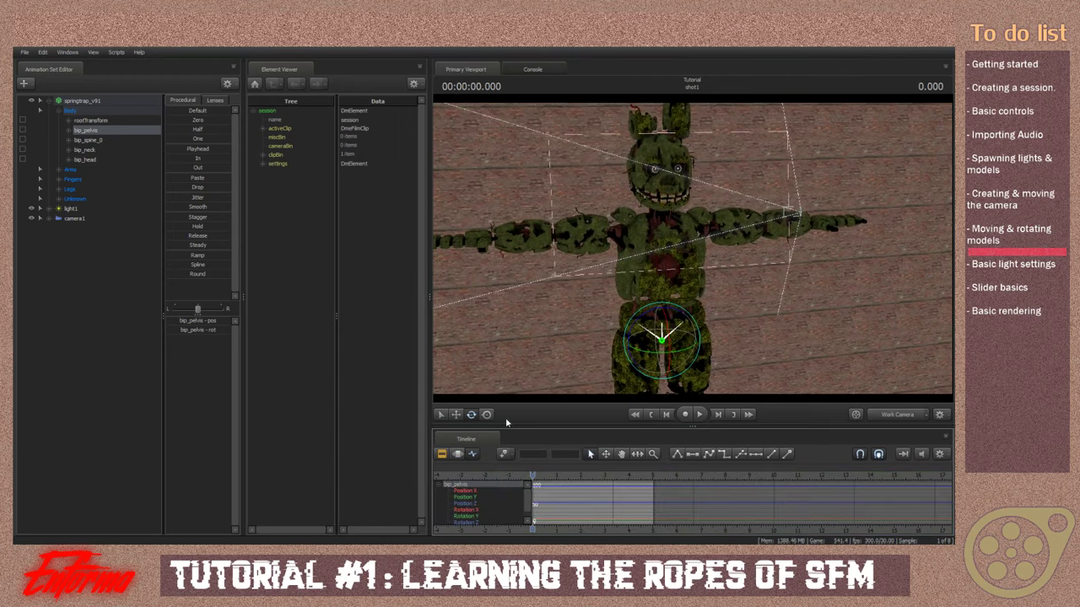
click(457, 454)
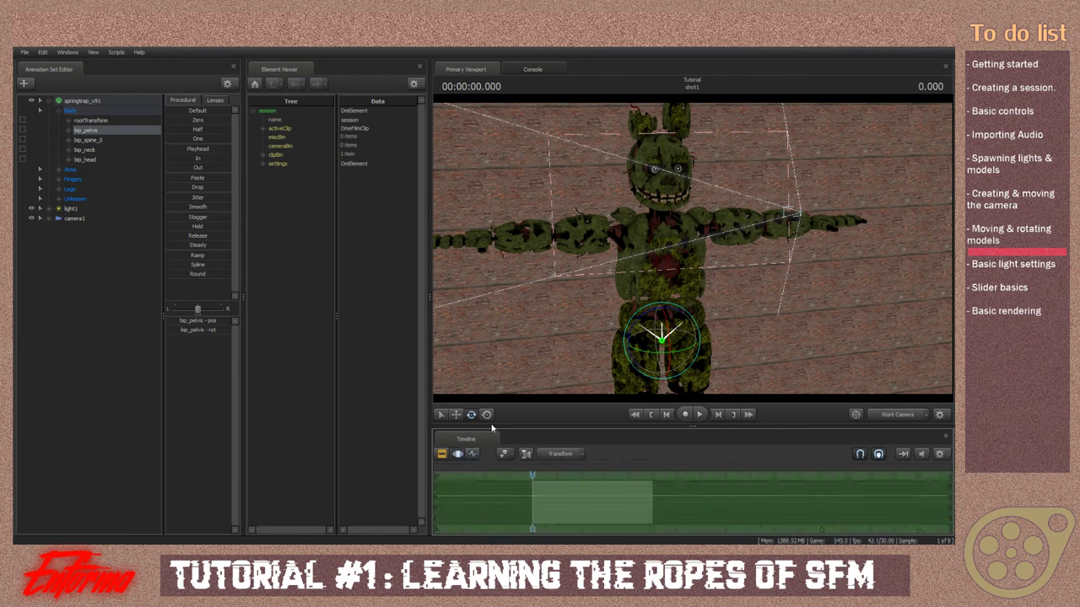
Reposition the pelvis bone freely with the screen manipulator, undoing the unwanted trial moves
click(486, 414)
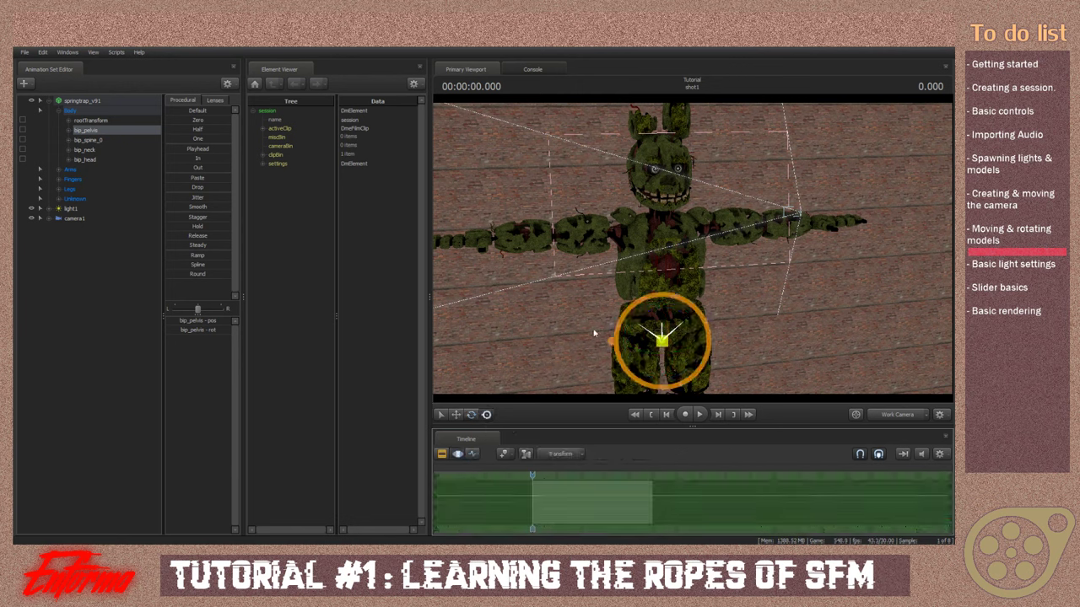
drag(662, 341, 659, 274)
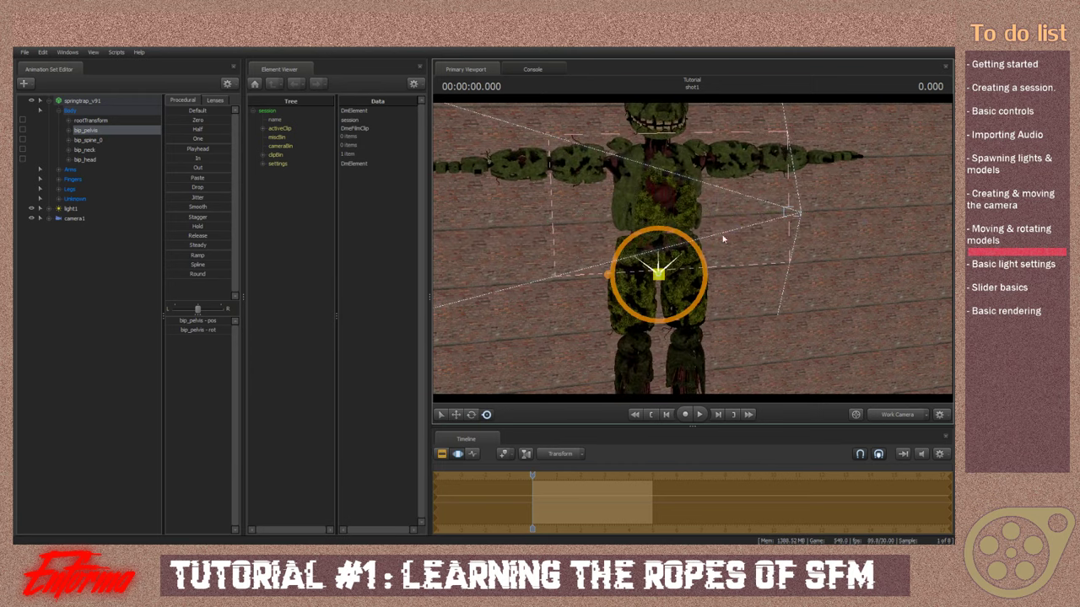
key(ctrl+z)
drag(723, 238, 591, 172)
key(w)
key(ctrl+z)
key(s)
drag(846, 294, 692, 254)
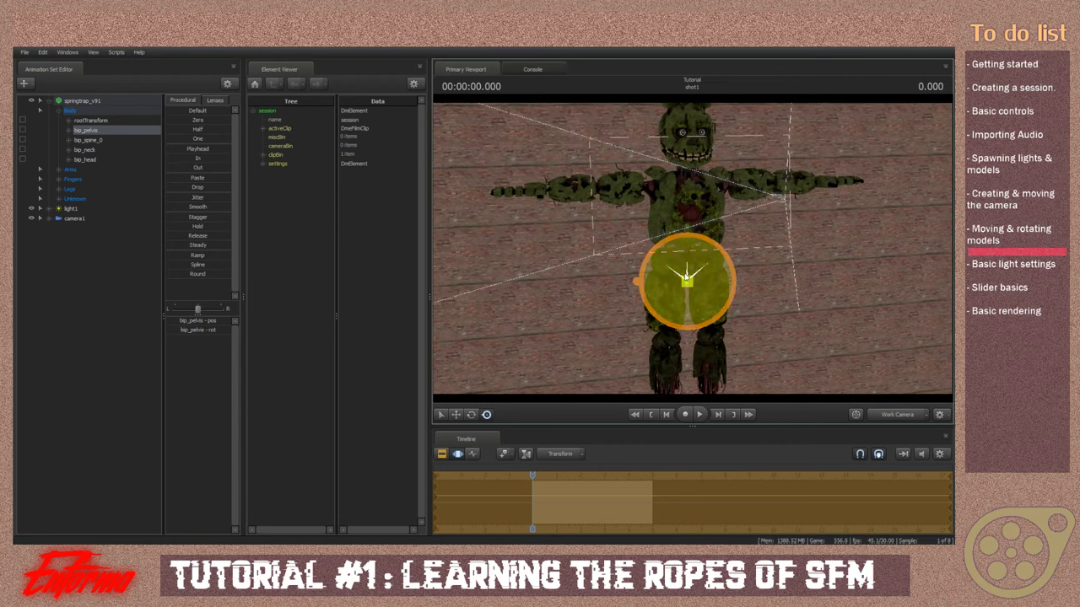
Rotate bip_spine_0 so the Springtrap's torso and arms lean to one side
scroll(686, 274, up, 6)
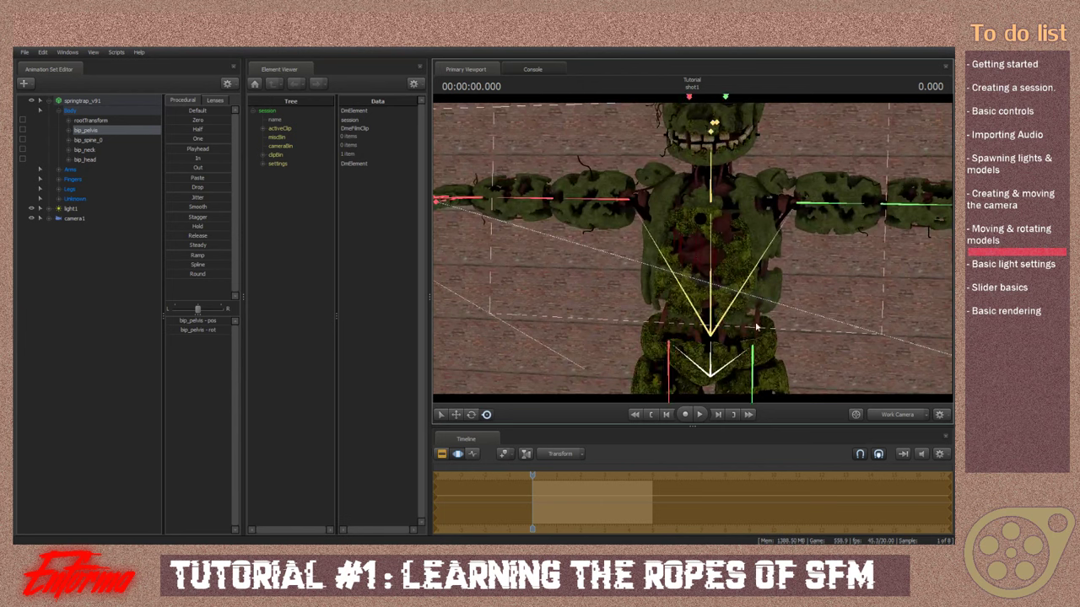
click(710, 319)
key(e)
drag(685, 320, 687, 346)
Tilt bip_neck to one side and select bip_head with the screen manipulator
key(ctrl)
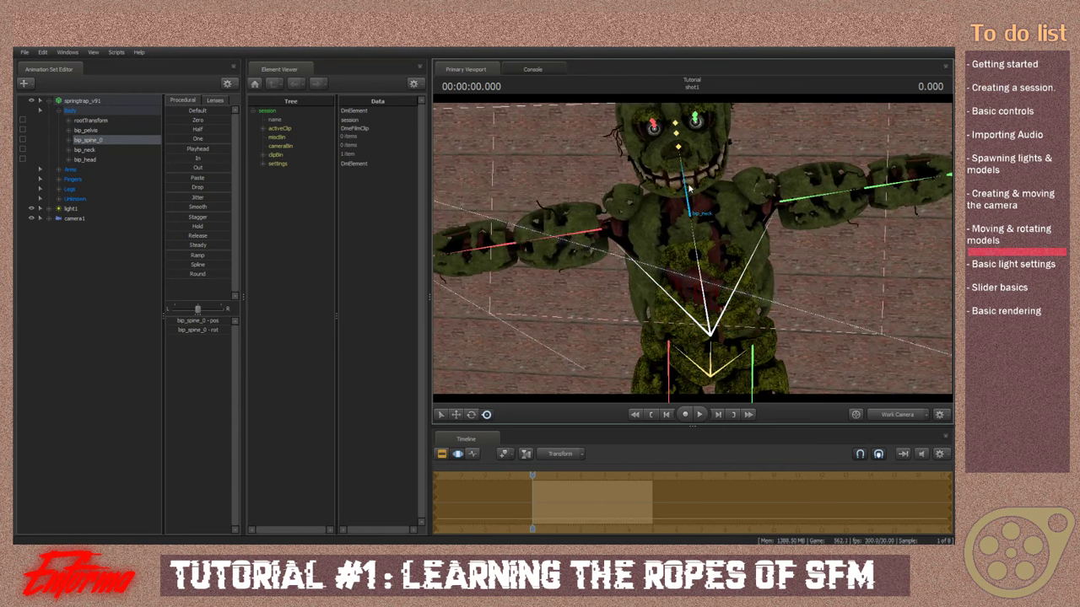
click(690, 189)
mouse_move(693, 207)
mouse_down()
mouse_move(716, 224)
mouse_move(687, 200)
mouse_move(681, 208)
mouse_move(683, 194)
mouse_up()
click(668, 172)
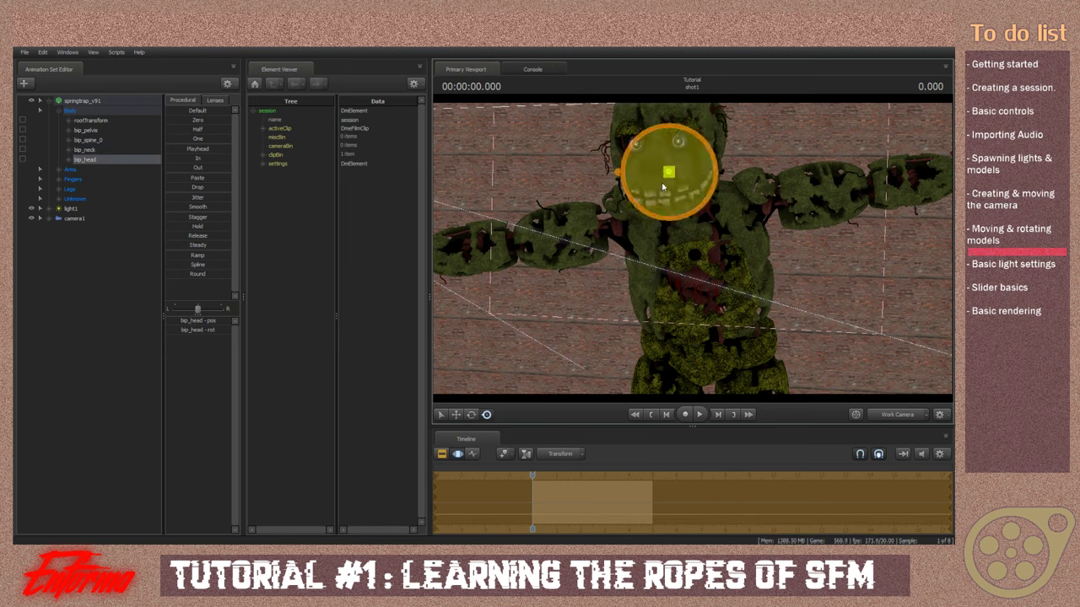
Select bip_jaw and rotate it downward to open the Springtrap's mouth wide
click(664, 165)
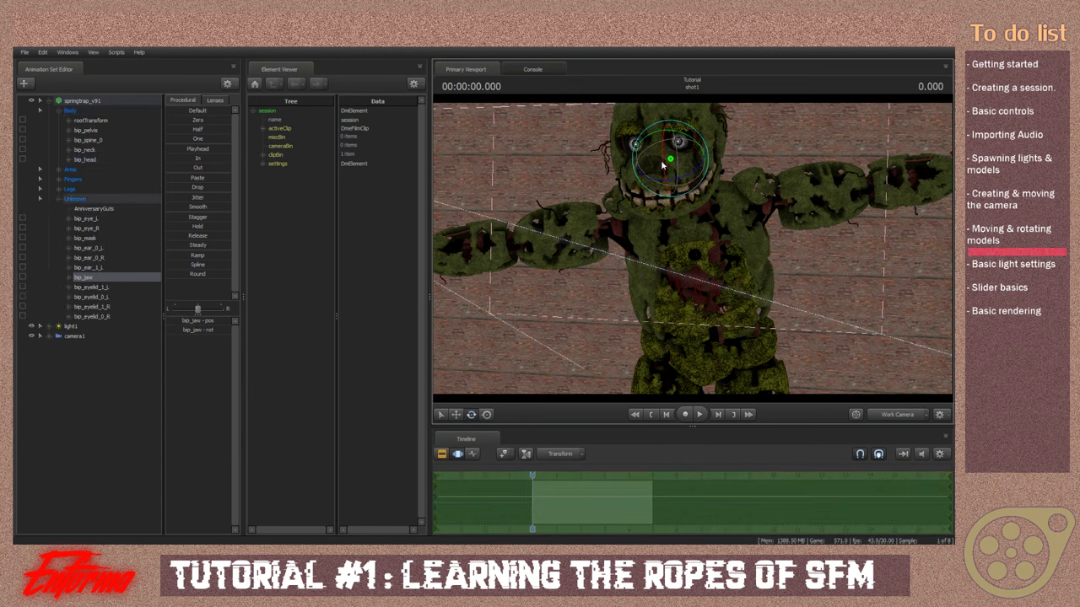
drag(664, 162, 666, 174)
drag(643, 259, 693, 251)
key(w)
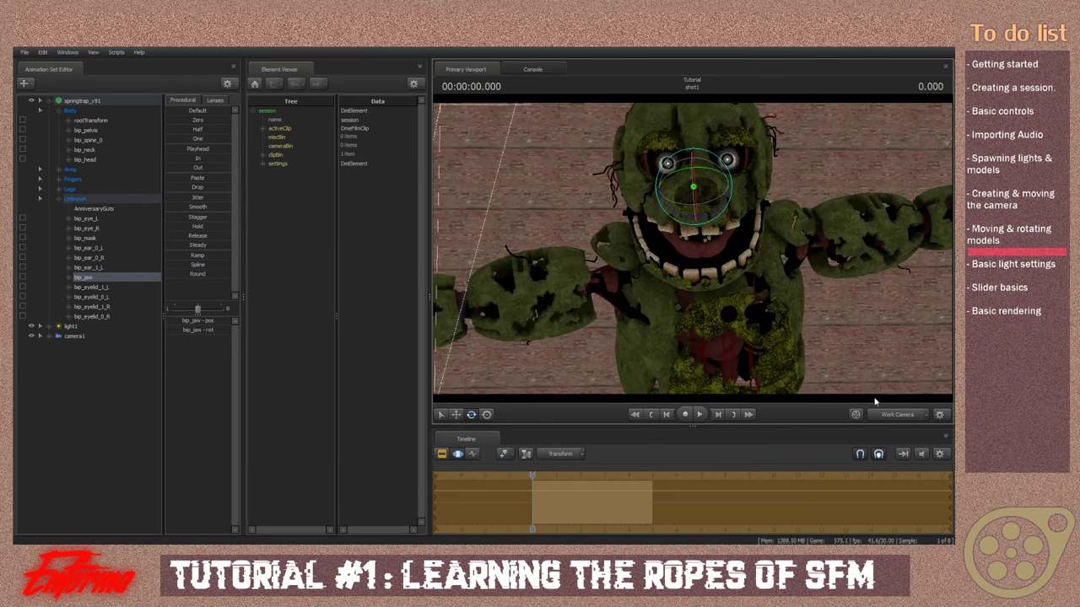
Look through camera1 and lower the model's right arm by rotating its upper and lower arm bones with the screen manipulator
click(875, 414)
ctrl+click(564, 276)
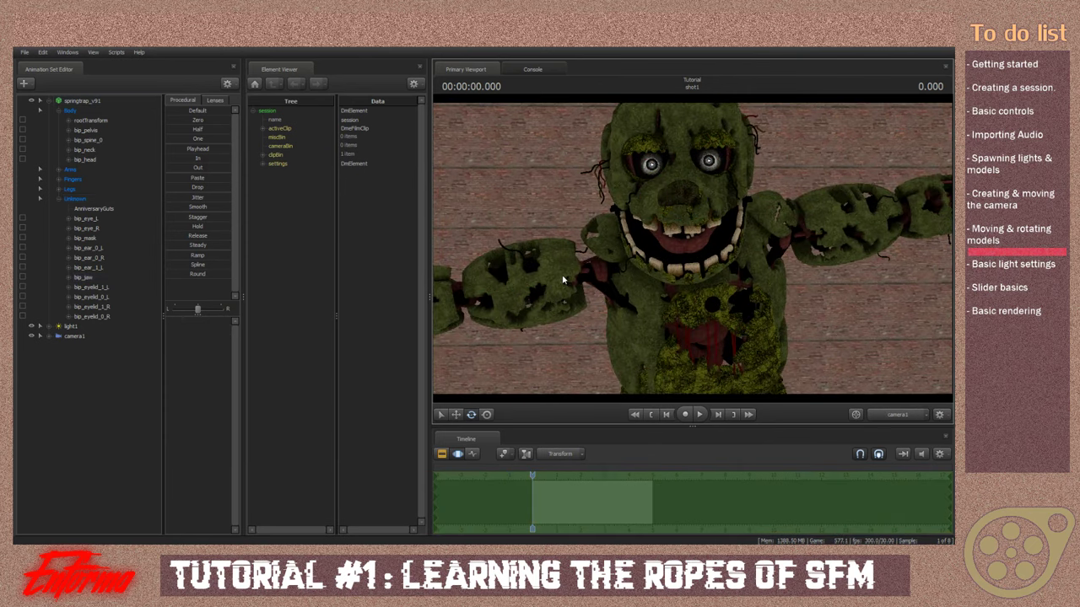
click(564, 280)
key(r)
drag(593, 252, 554, 267)
ctrl+click(526, 348)
drag(522, 368, 554, 332)
Lower the model's left arm by rotating bip_upperArm_L, bip_lowerArm_L and bip_hand_L, and clear the selection
click(764, 222)
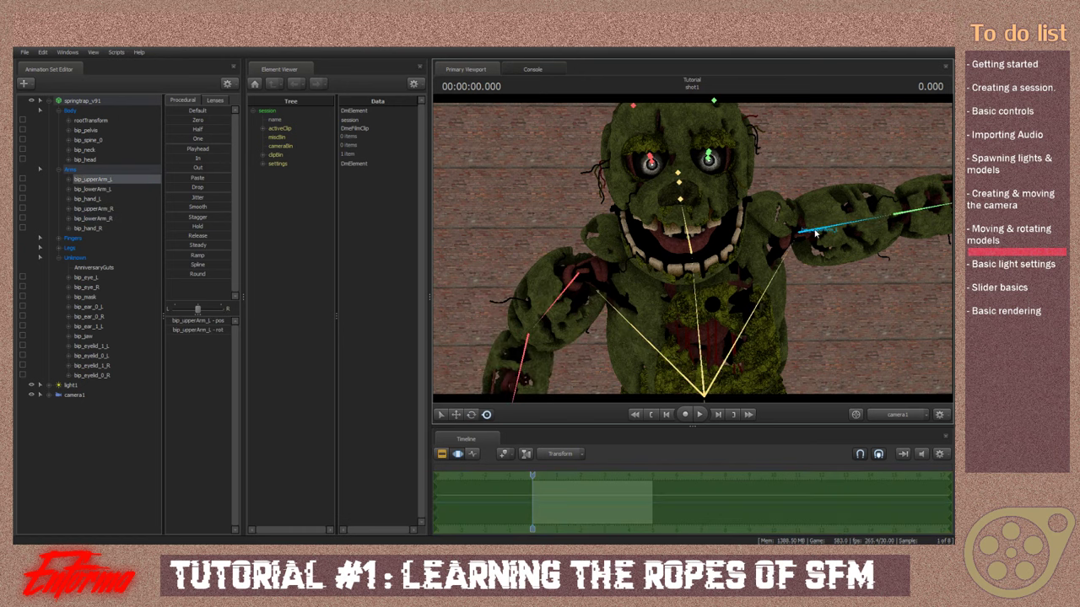
drag(766, 231, 803, 283)
click(807, 270)
click(882, 338)
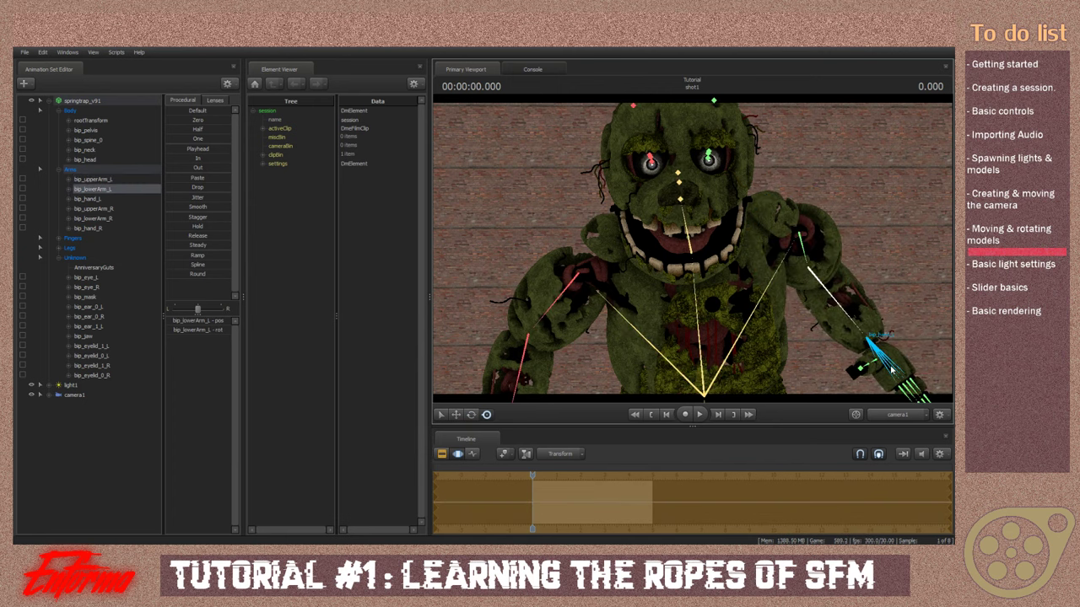
drag(885, 332, 870, 332)
ctrl+click(870, 233)
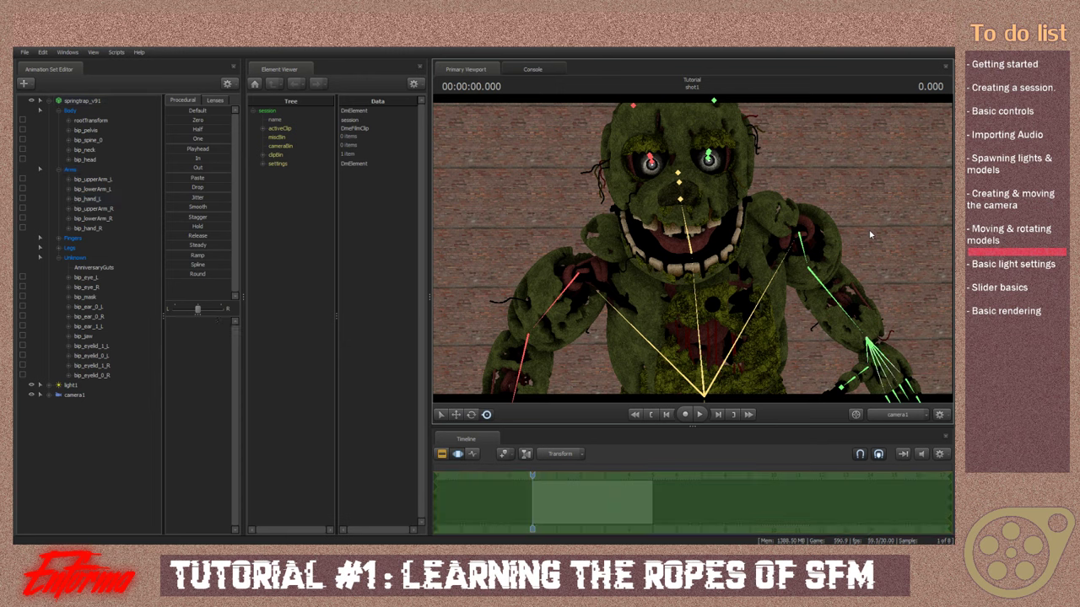
Open the Graph Editor with the whole springtrap_v01 animation set selected
click(471, 454)
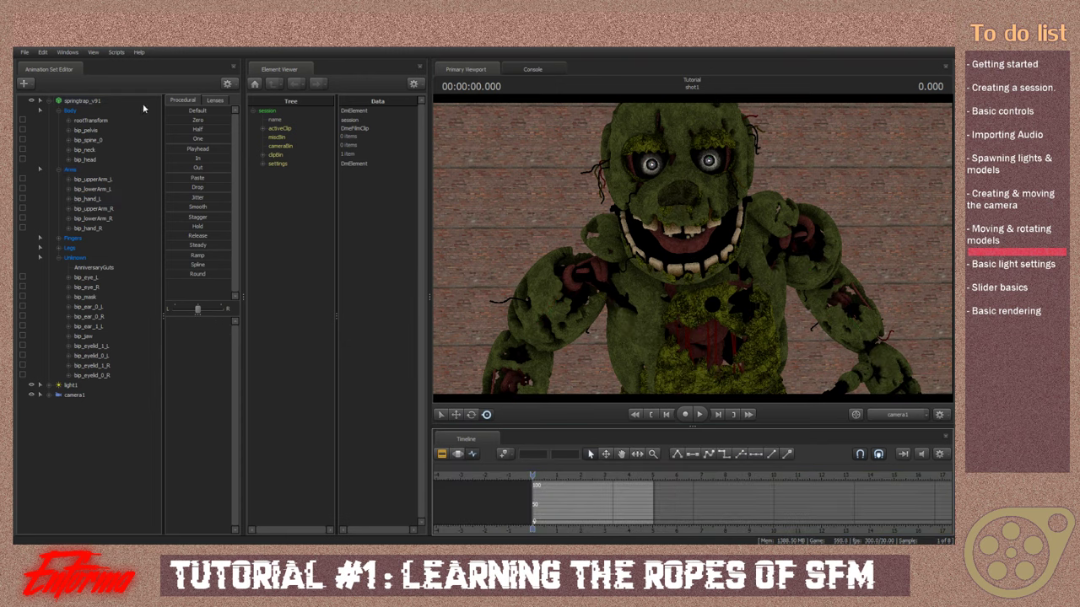
click(97, 102)
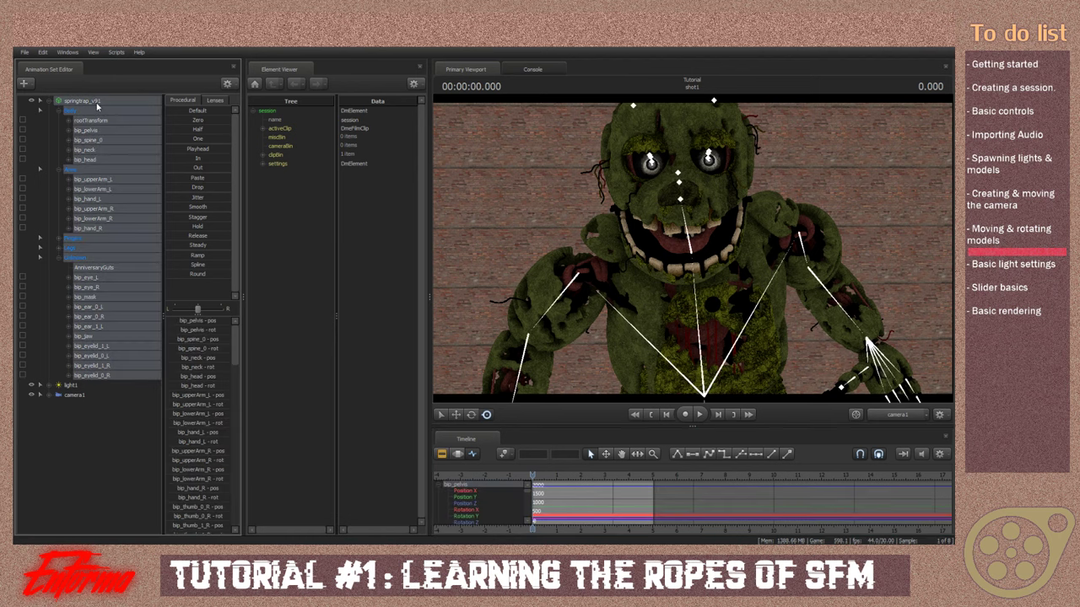
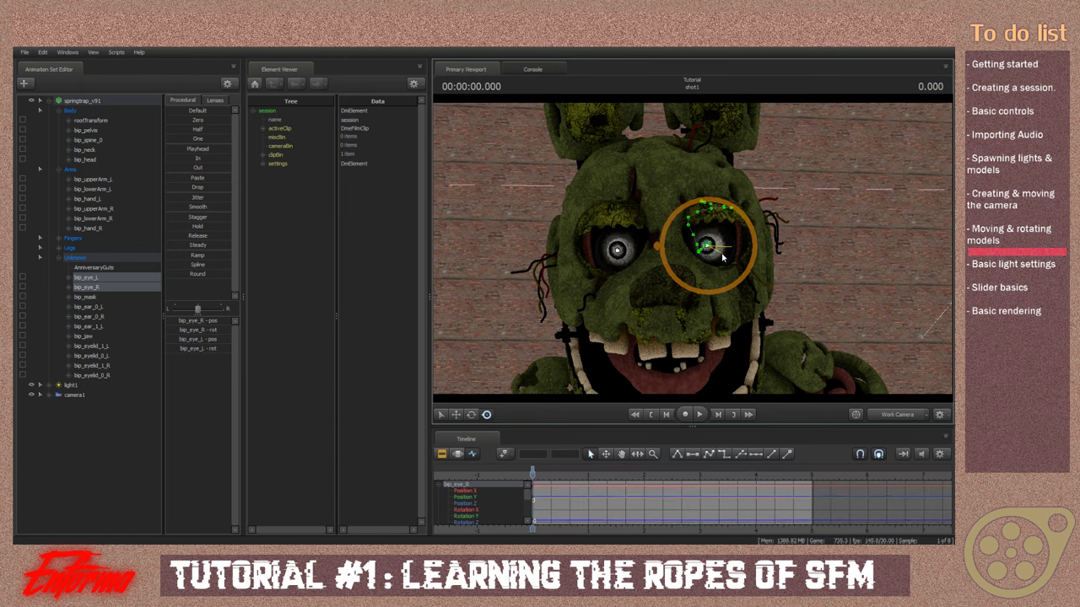
Select bip_ear_0_L and bip_ear_0_R together, adjust both with the screen manipulator and clear the selection
ctrl+click(796, 247)
key(s)
mouse_move(627, 302)
mouse_down()
mouse_move(666, 309)
mouse_move(637, 314)
mouse_move(603, 291)
mouse_move(687, 232)
mouse_up()
key(d)
mouse_move(620, 138)
ctrl+mouse_down()
mouse_move(599, 160)
mouse_move(743, 212)
mouse_move(717, 165)
ctrl+mouse_up()
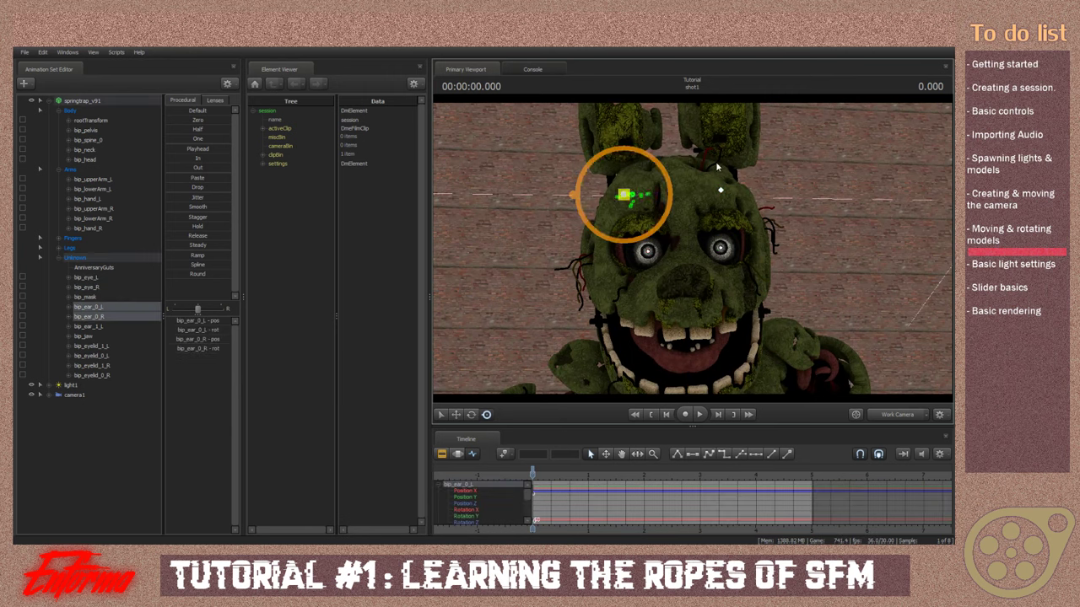
mouse_move(617, 173)
mouse_down()
mouse_move(604, 180)
mouse_move(612, 189)
mouse_up()
ctrl+click(815, 200)
Check the posed upper body, return to the camera1 view and collapse the springtrap_v01 bone list
drag(815, 200, 690, 254)
key(s)
key(w)
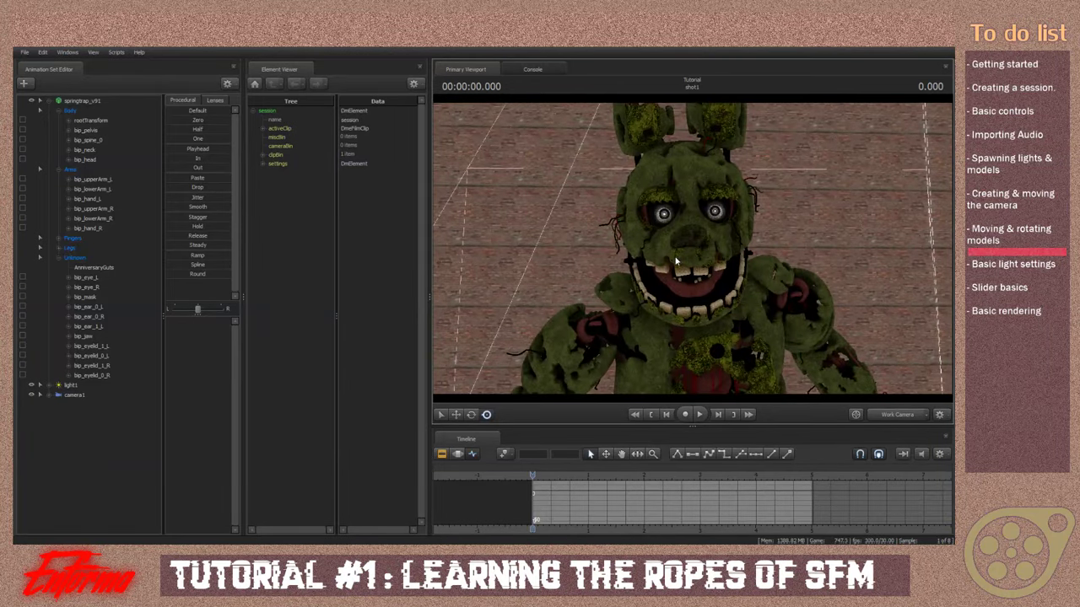
click(889, 416)
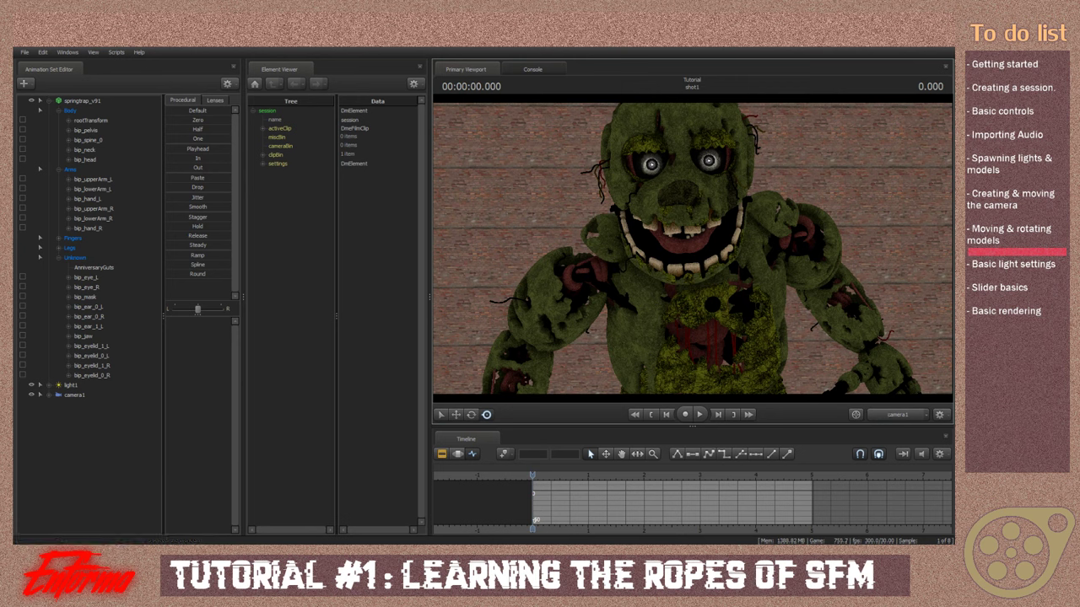
click(49, 101)
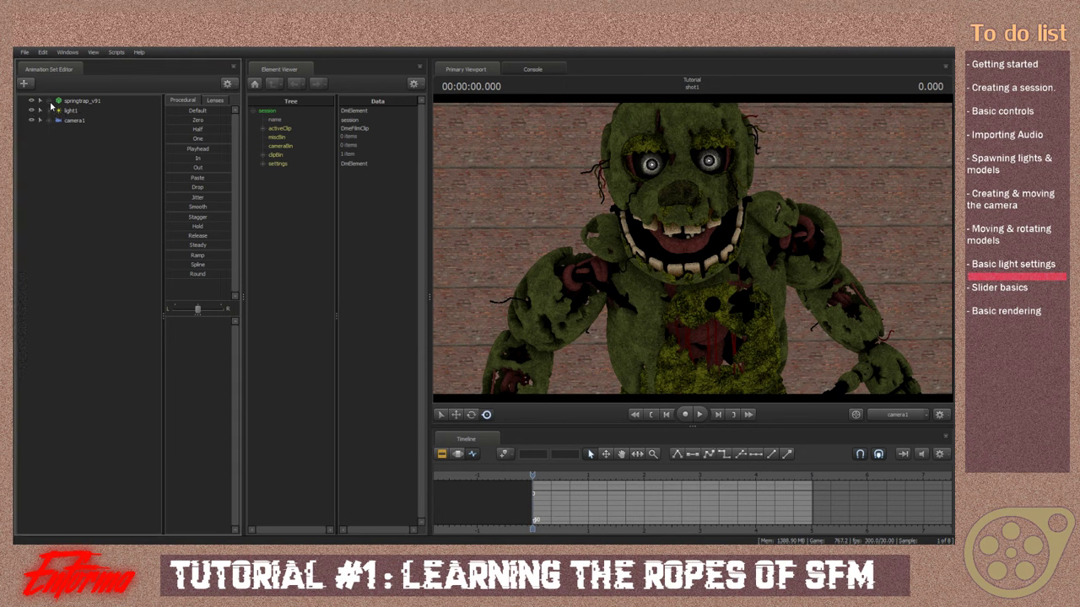
Turn on lit rendering in the viewport and switch the timeline to the Motion Editor
right_click(514, 182)
click(551, 211)
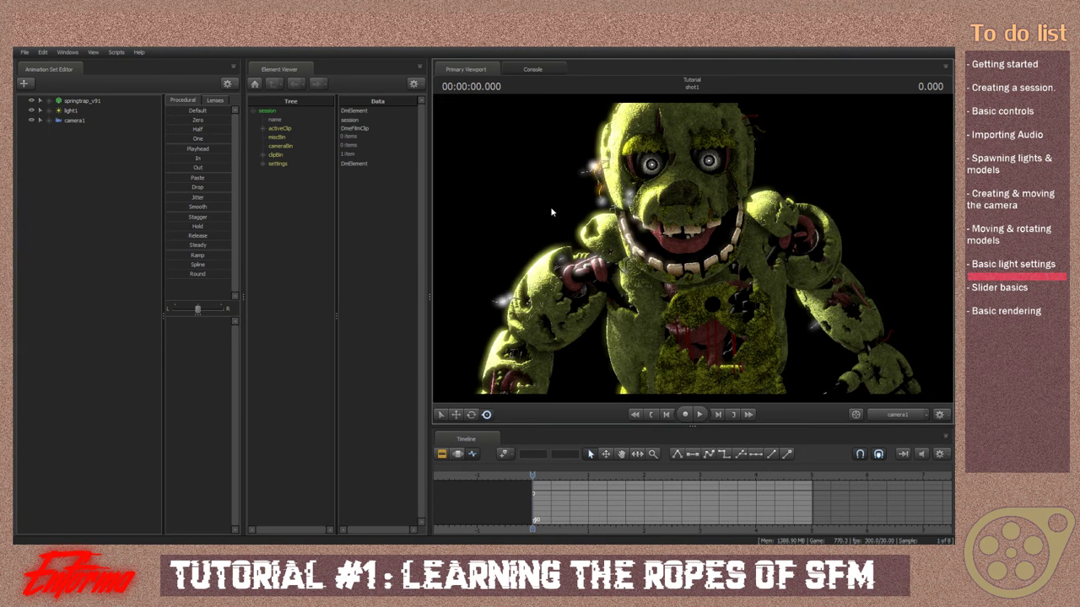
click(457, 454)
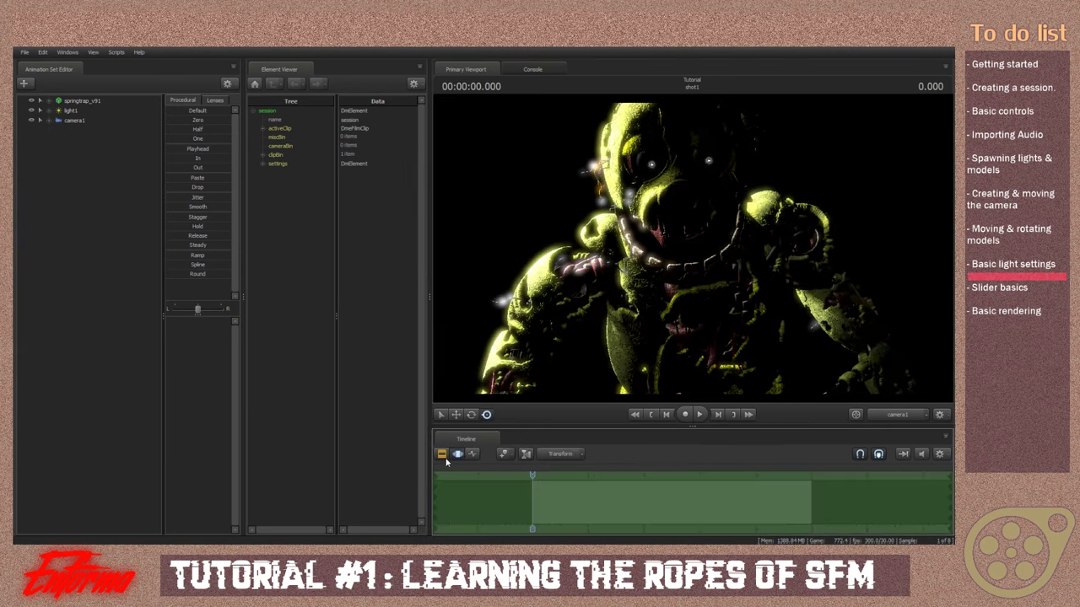
Select light1 and adjust its intensity slightly
click(69, 111)
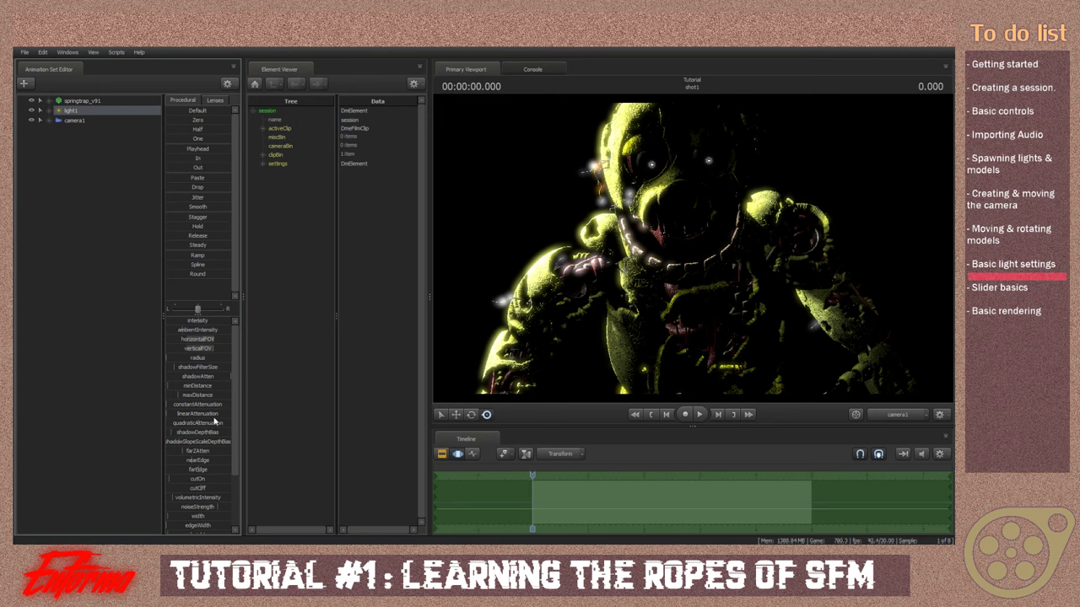
drag(203, 325, 207, 348)
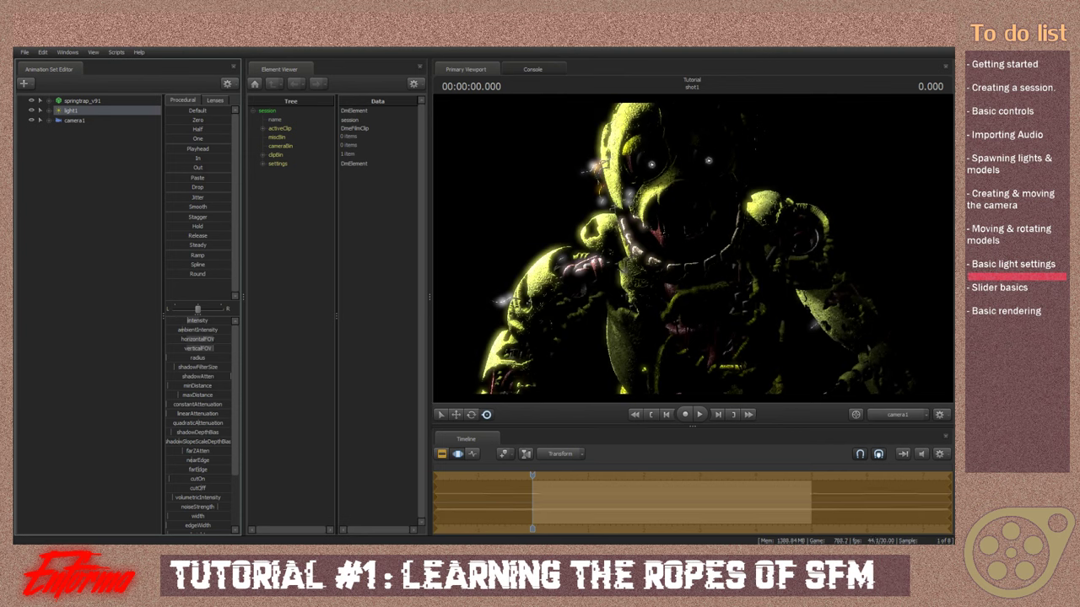
Look through light1, narrow its horizontal and vertical FOV around the model's upper body and return to camera1
drag(93, 110, 608, 266)
key(s)
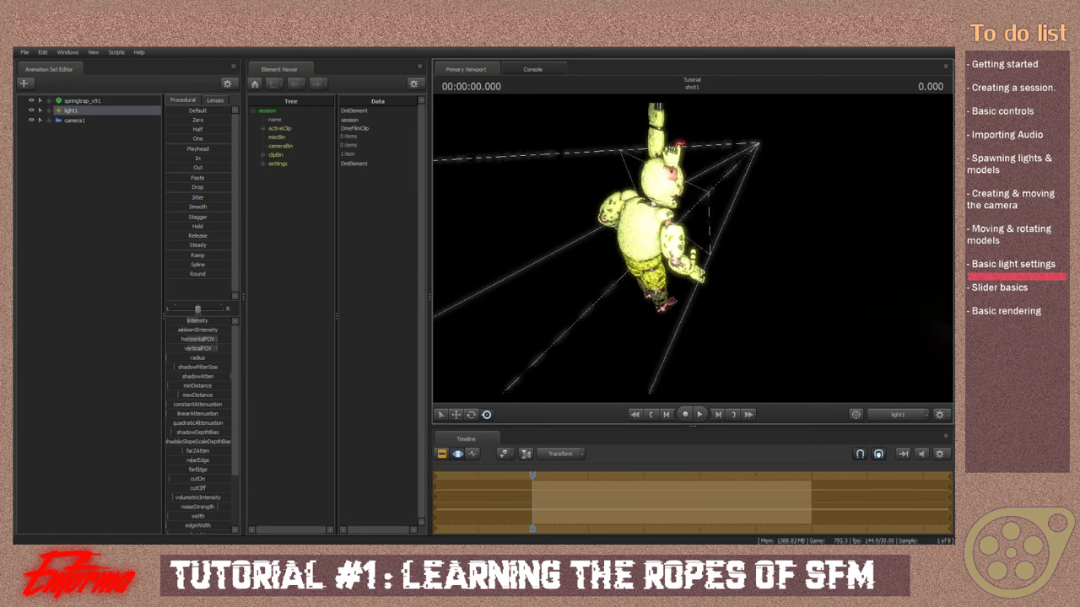
key(w)
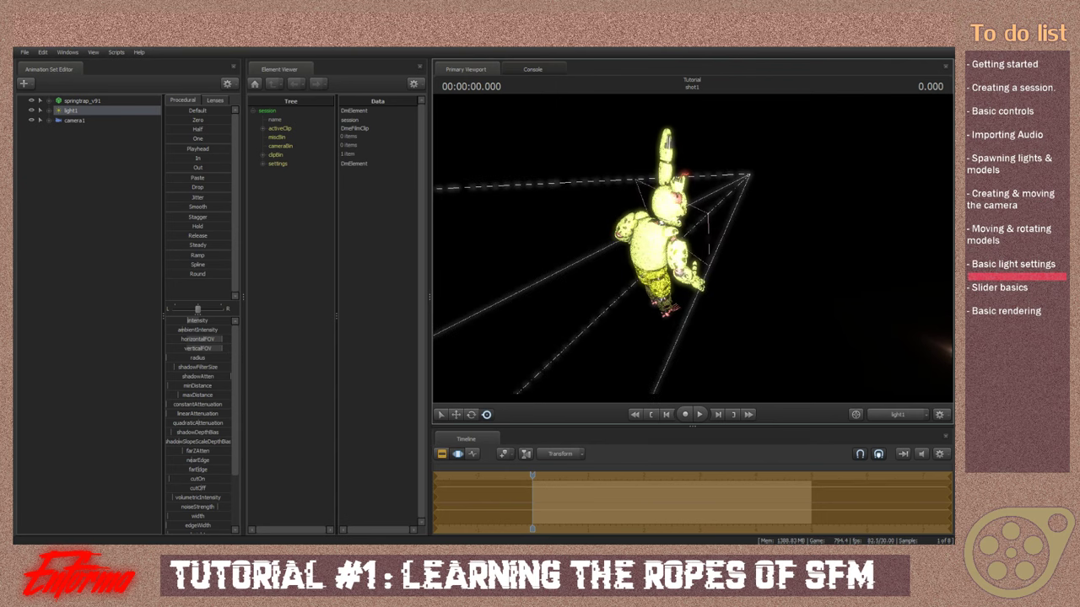
mouse_move(924, 393)
mouse_down()
mouse_move(926, 376)
mouse_move(934, 400)
mouse_up()
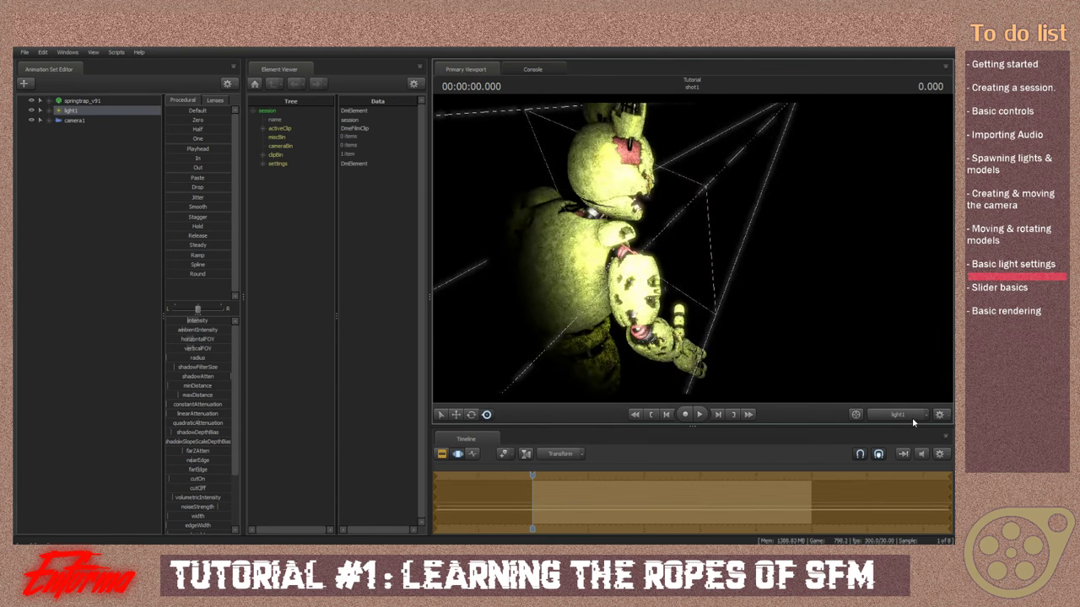
click(912, 418)
click(912, 418)
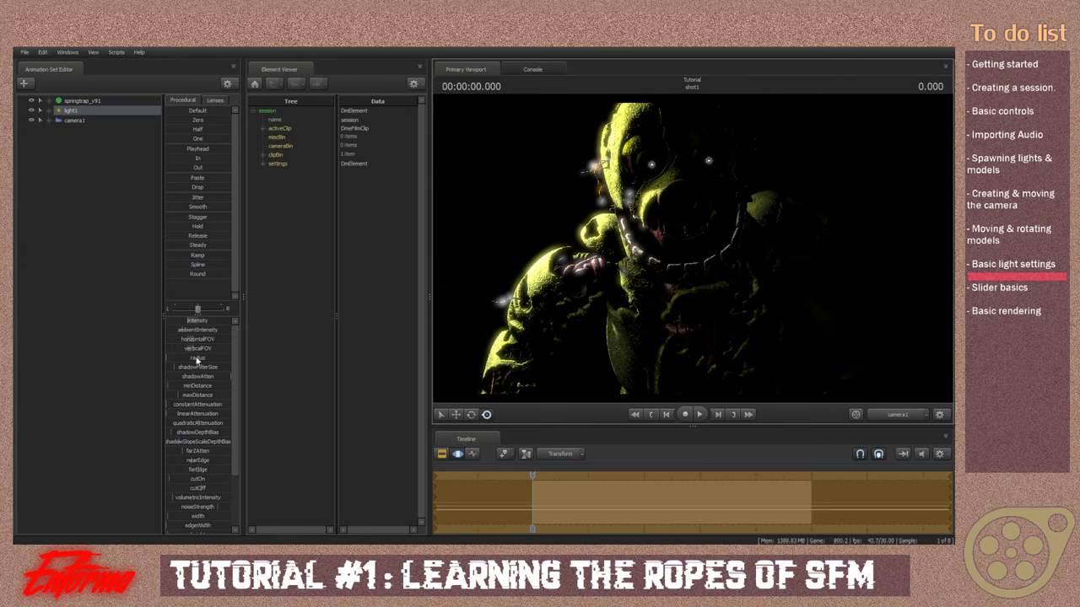
Adjust light1's radius to soften its shadows and switch the timeline to the Clip Editor
click(197, 359)
click(442, 455)
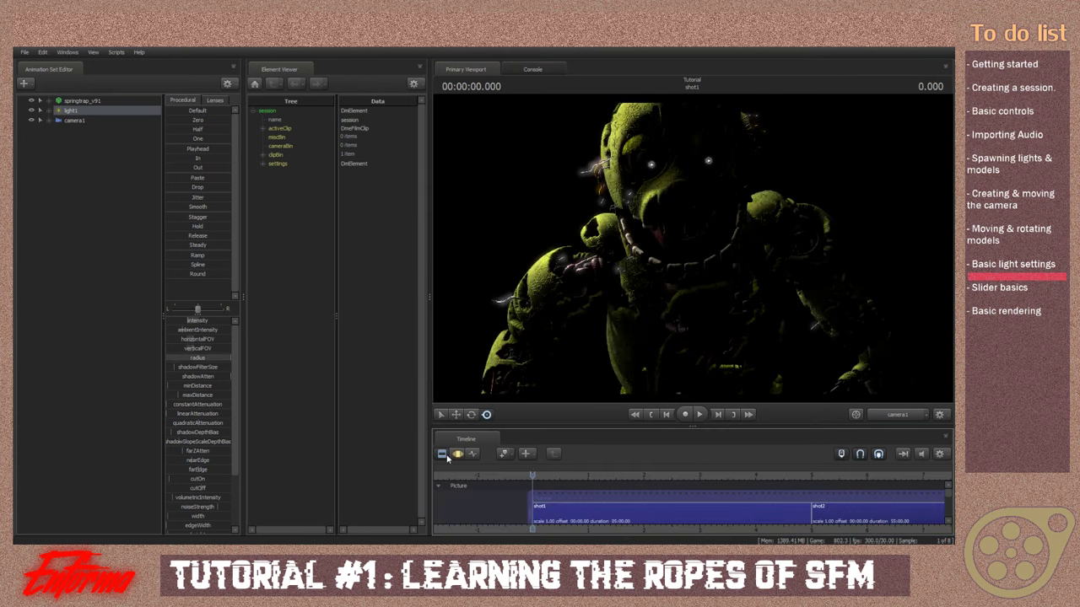
Compare light1's shadows on the model between the Clip Editor and Motion Editor renders, ending in the Motion Editor
click(457, 454)
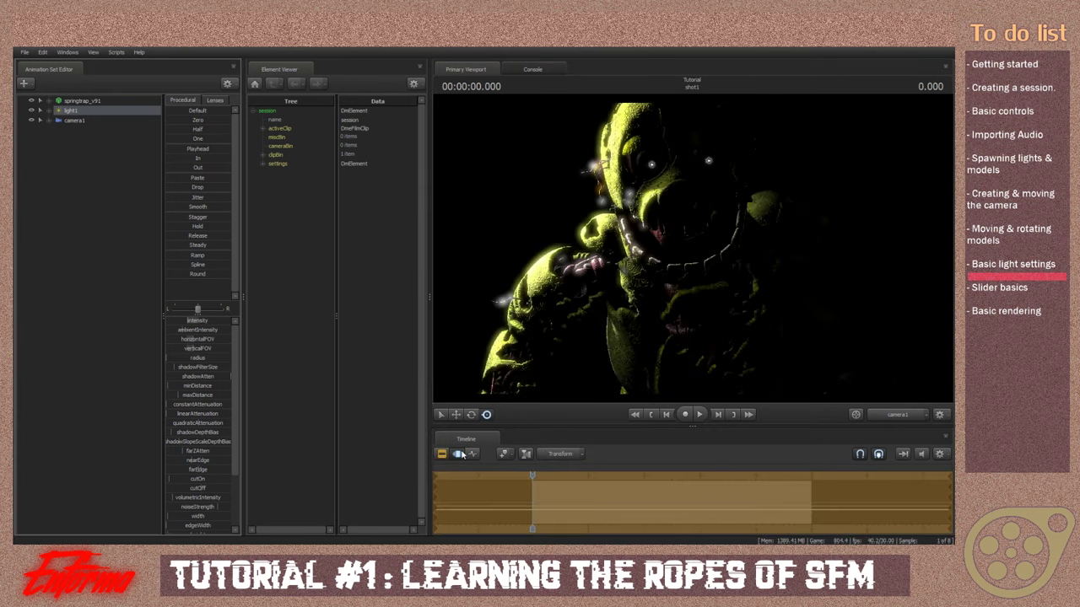
click(442, 454)
click(457, 454)
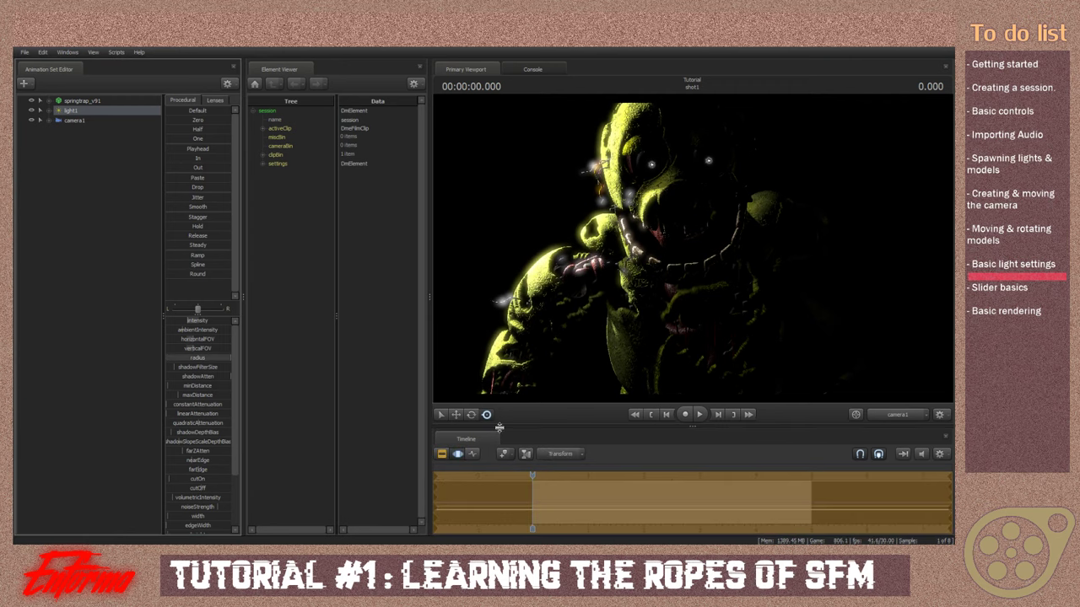
click(442, 454)
click(457, 453)
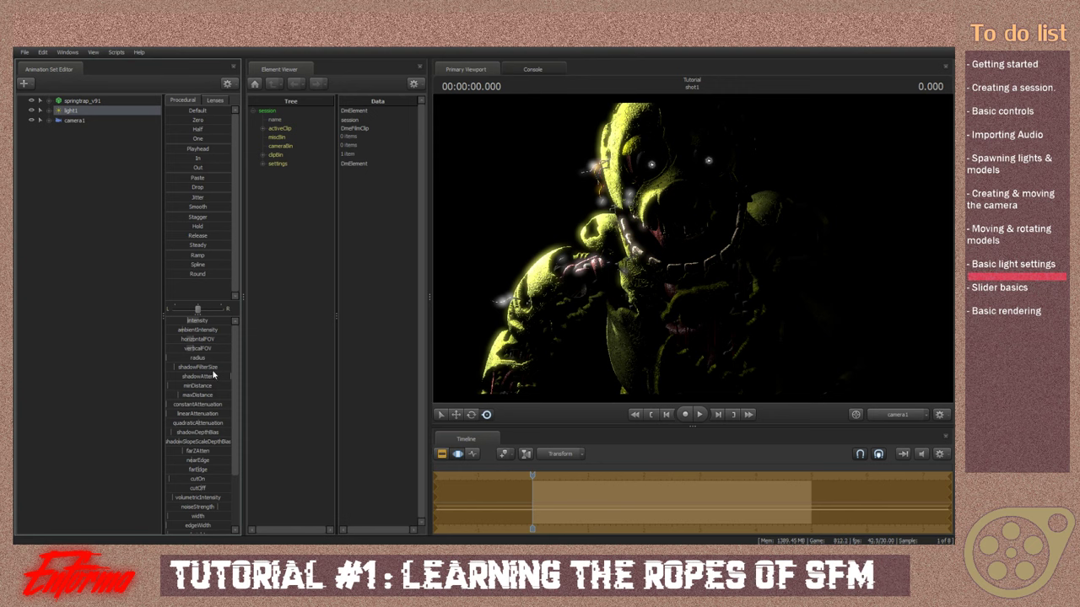
Adjust light1's shadowFilterSize slightly and bring its shadowAtten down to the minimum for fully dark shadows
drag(217, 369, 211, 369)
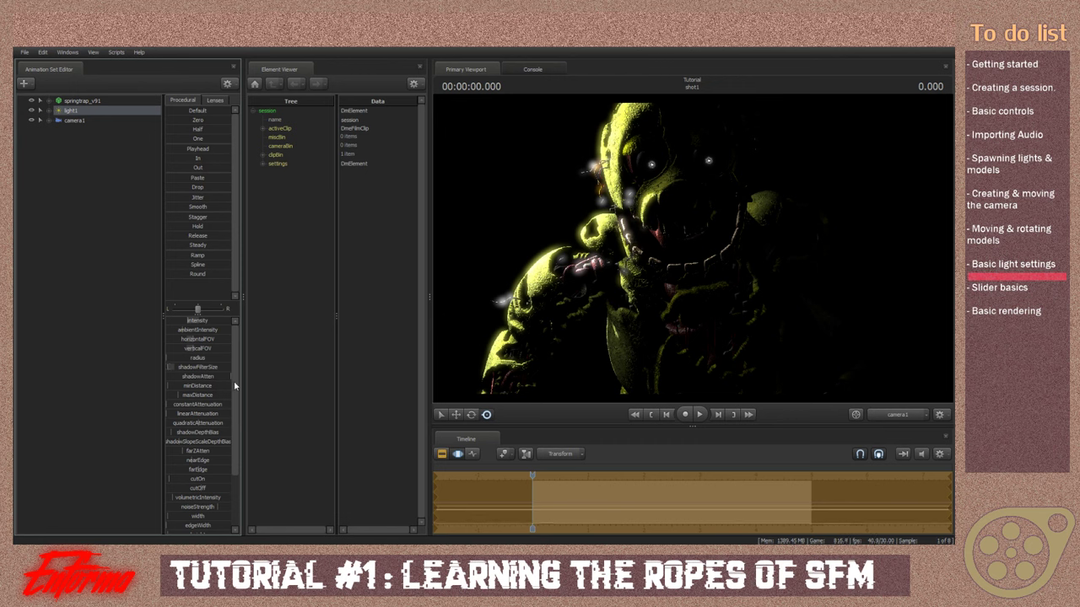
drag(225, 380, 37, 385)
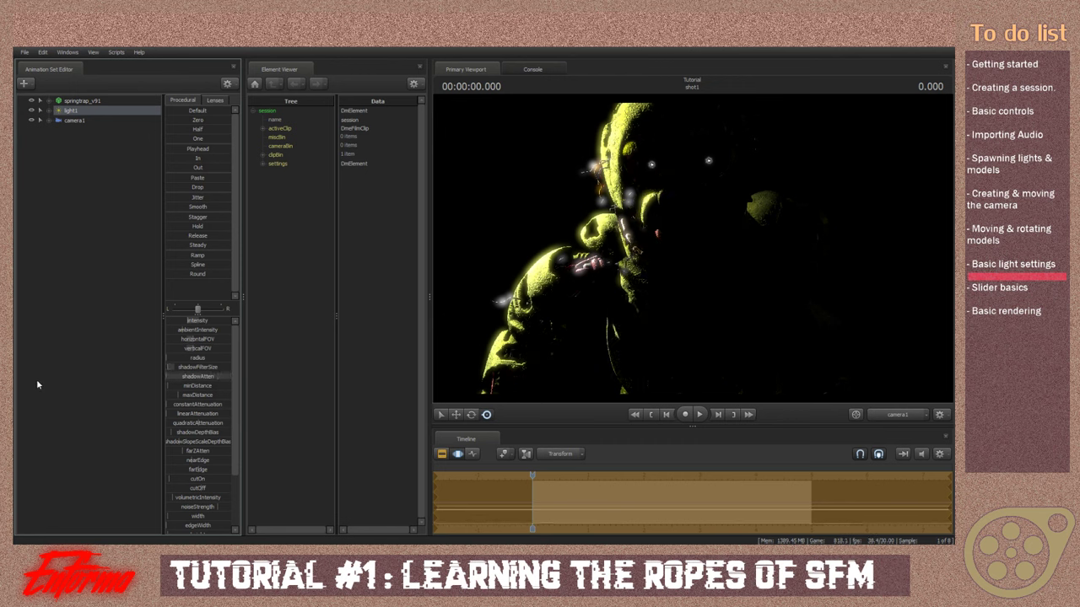
drag(167, 377, 230, 378)
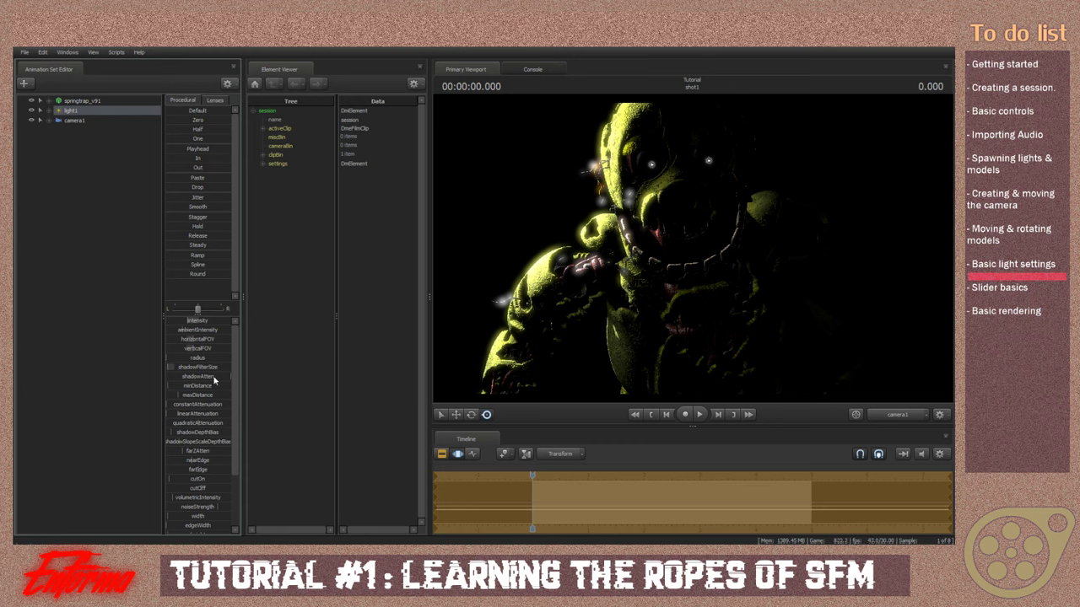
drag(214, 380, 169, 381)
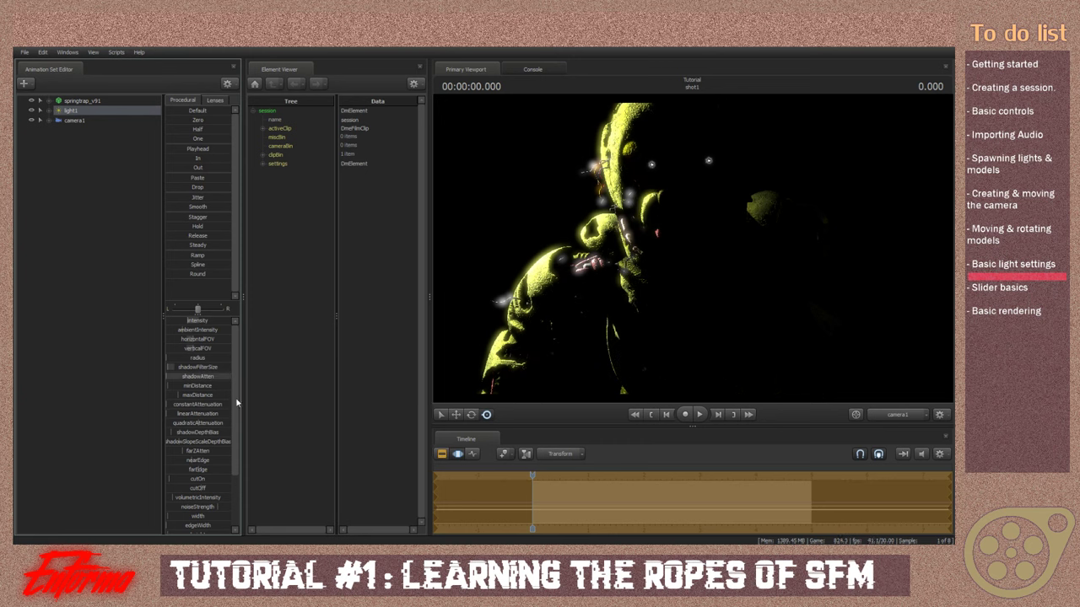
Try recoloring light1 by removing its green and changing its red, and undo the color changes
drag(236, 402, 247, 477)
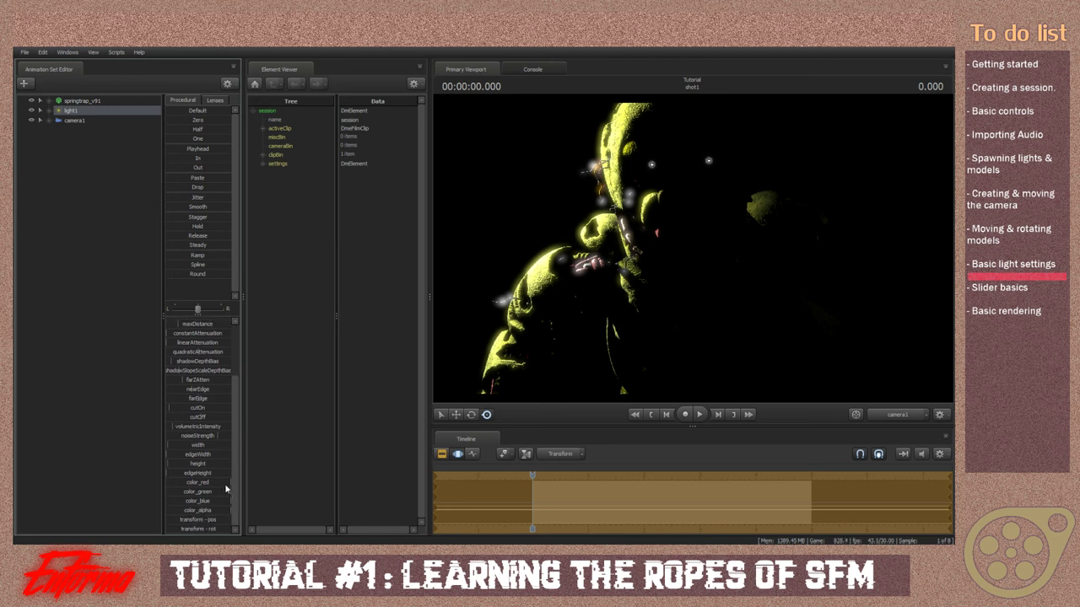
mouse_move(226, 483)
mouse_down()
mouse_move(190, 483)
mouse_move(221, 482)
mouse_up()
drag(228, 493, 168, 493)
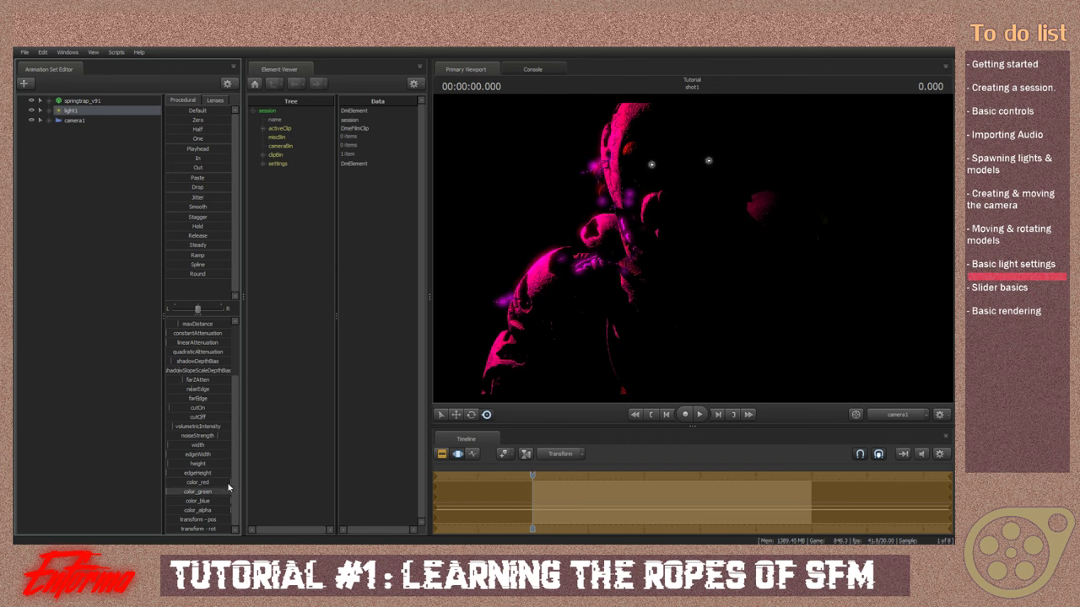
drag(228, 482, 328, 497)
key(ctrl+z)
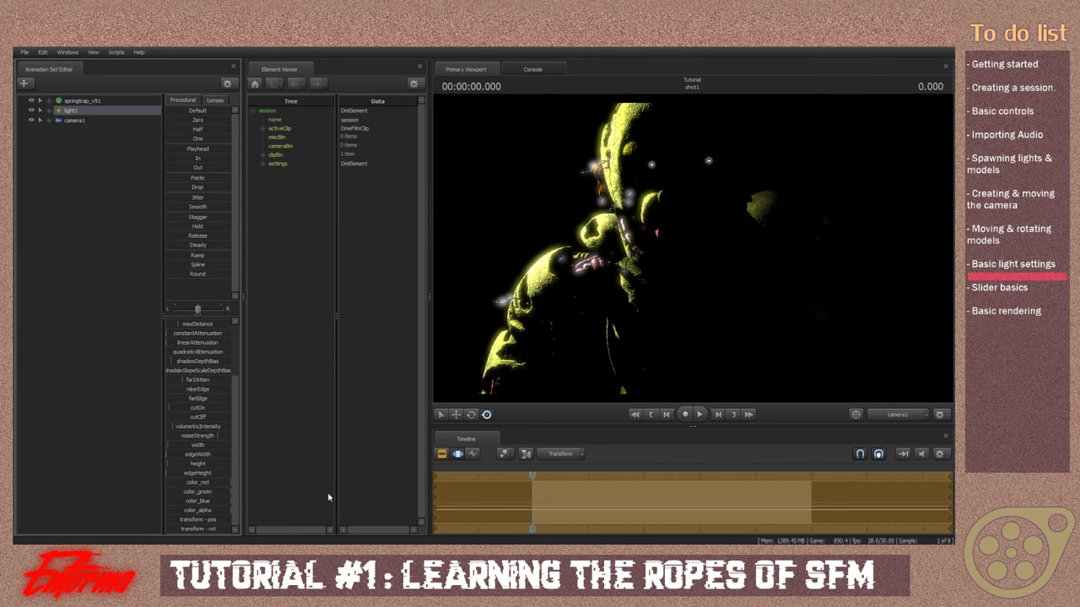
Reduce light1's color_blue to about half and its color_green slightly for a warm yellow tint
mouse_move(226, 503)
mouse_down()
mouse_move(194, 503)
mouse_move(223, 492)
mouse_move(199, 493)
mouse_move(282, 499)
mouse_move(215, 488)
mouse_move(202, 488)
mouse_move(240, 496)
mouse_move(157, 506)
mouse_move(169, 493)
mouse_move(217, 502)
mouse_move(181, 493)
mouse_move(209, 493)
mouse_move(191, 503)
mouse_move(213, 492)
mouse_up()
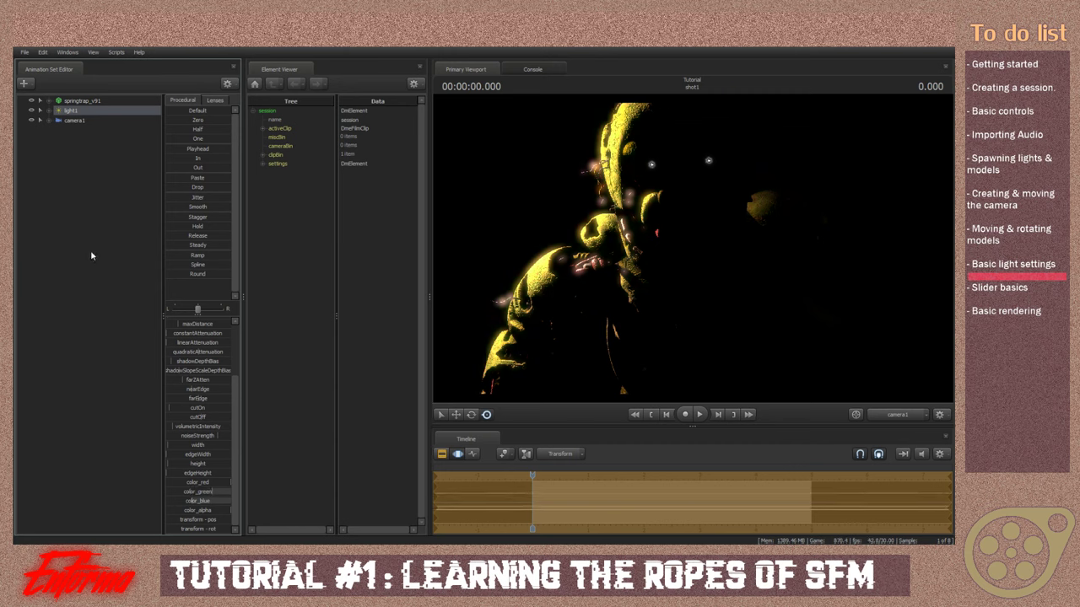
Create an animation set for a second light and look through it to aim it at the model's front
right_click(90, 167)
click(113, 176)
click(68, 132)
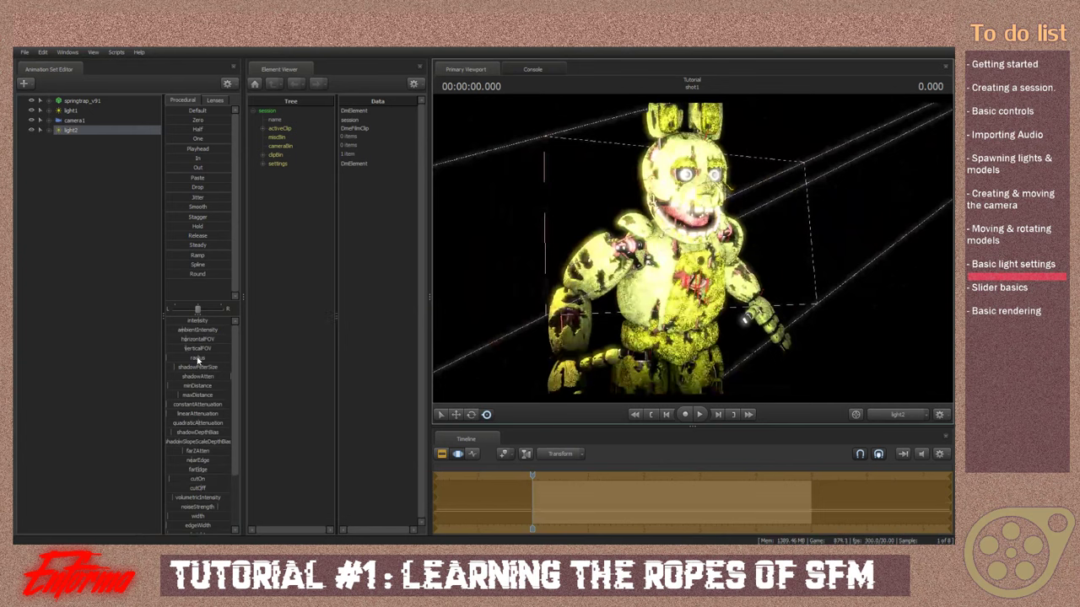
Raise light2's radius to the maximum, lower its intensity and return the viewport to camera1
drag(198, 359, 328, 356)
drag(204, 323, 169, 323)
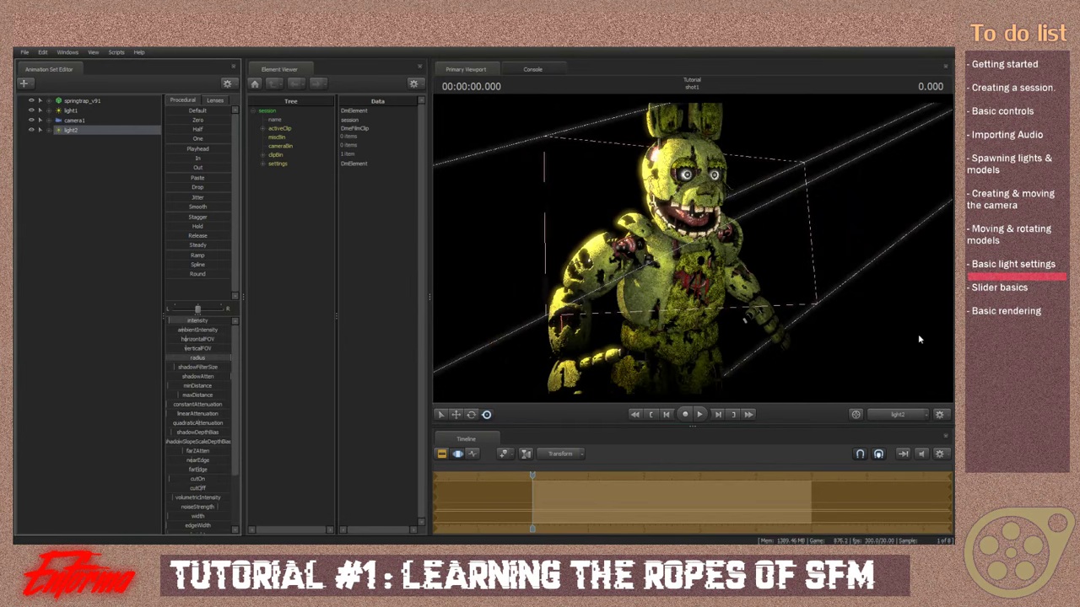
click(897, 418)
Warm light2's color by reducing color_blue, adjust its quadraticAttenuation to dim it, and check the render in the Clip Editor
scroll(234, 443, down, 3)
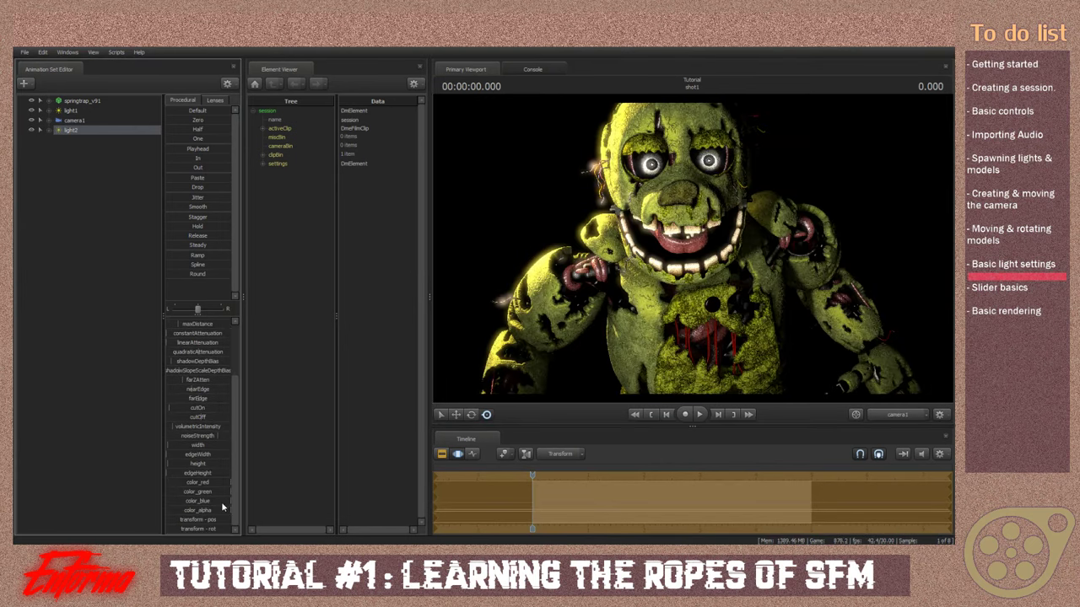
scroll(233, 357, up, 2)
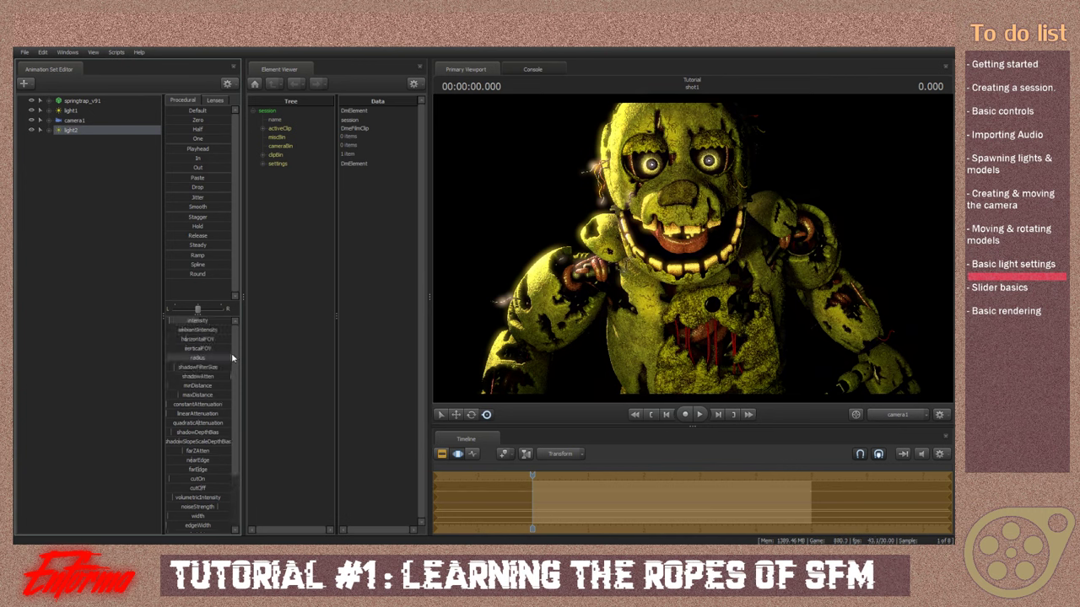
drag(211, 423, 183, 423)
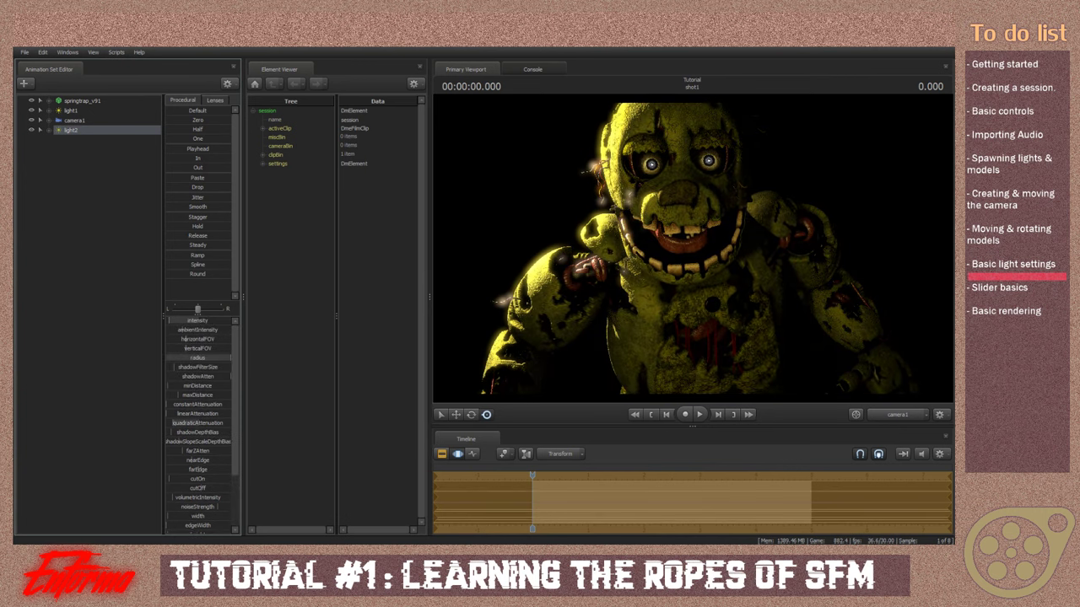
click(444, 453)
click(457, 454)
Create a third light, aim it at the model's side as a rim light, and return the viewport to camera1
right_click(64, 376)
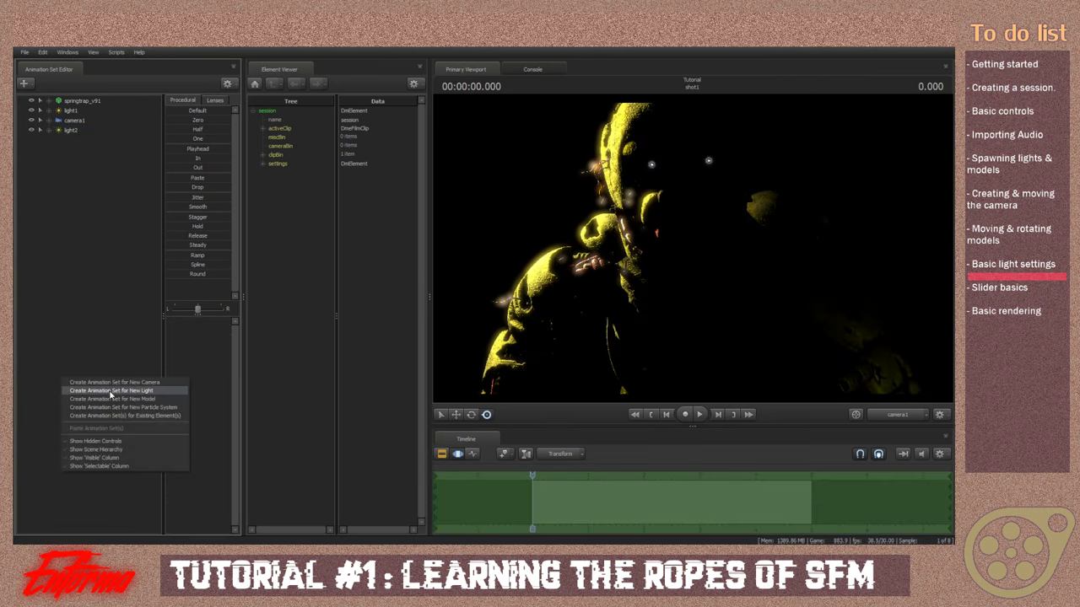
click(109, 390)
click(68, 139)
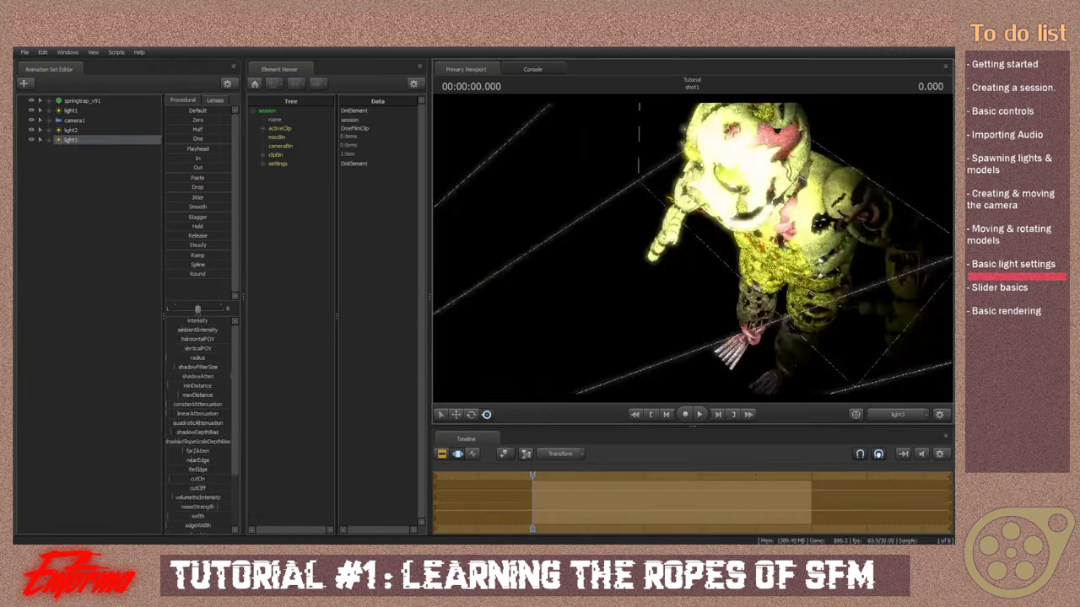
drag(692, 248, 629, 263)
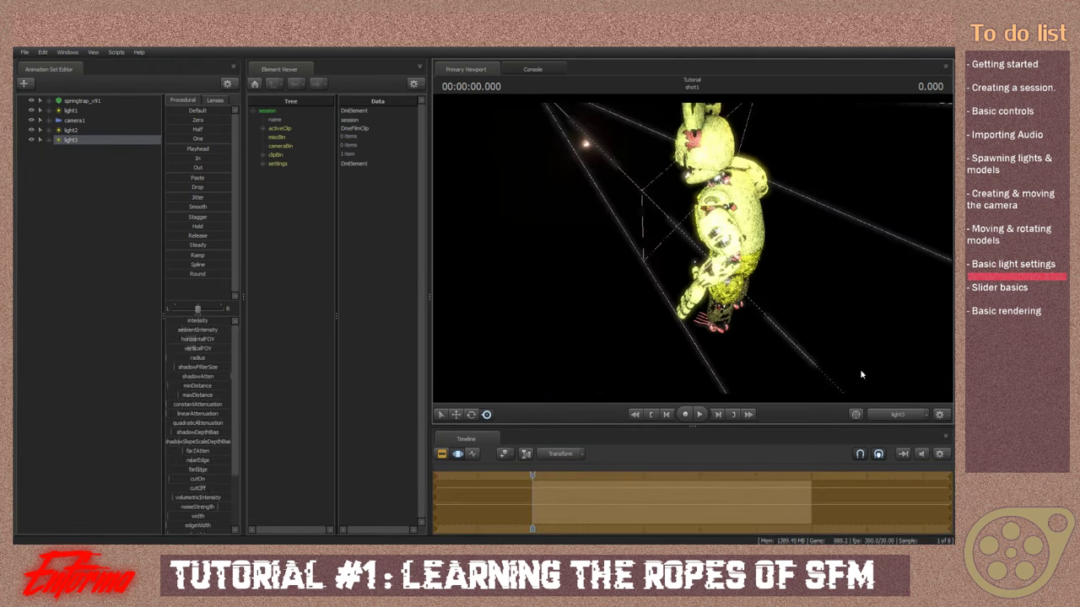
click(894, 417)
click(894, 418)
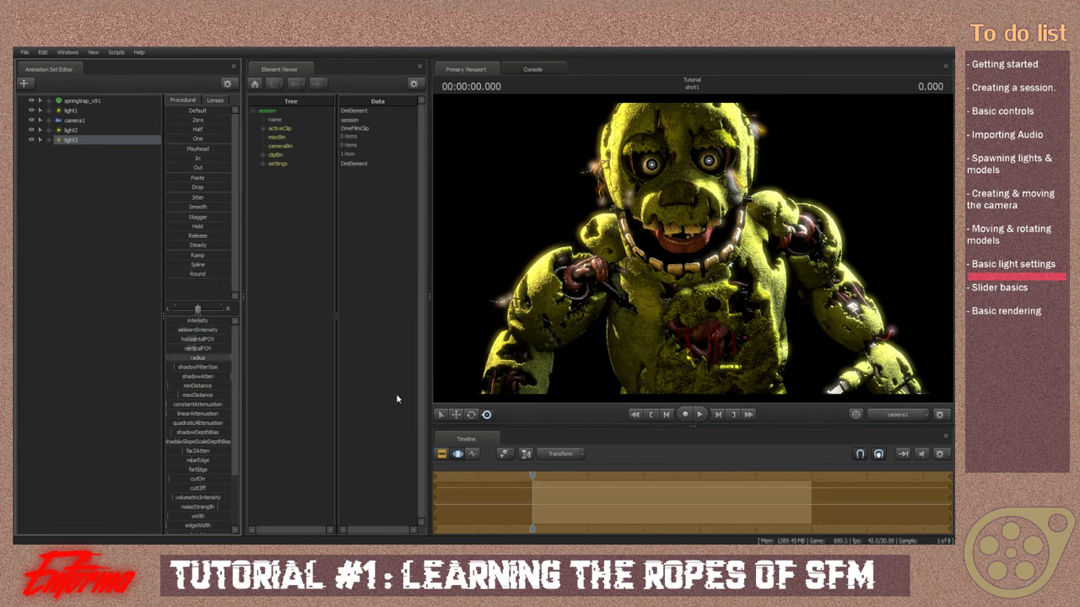
Tint light3 green-cyan by reducing its color_red and lower its intensity
drag(237, 396, 182, 494)
scroll(231, 357, up, 3)
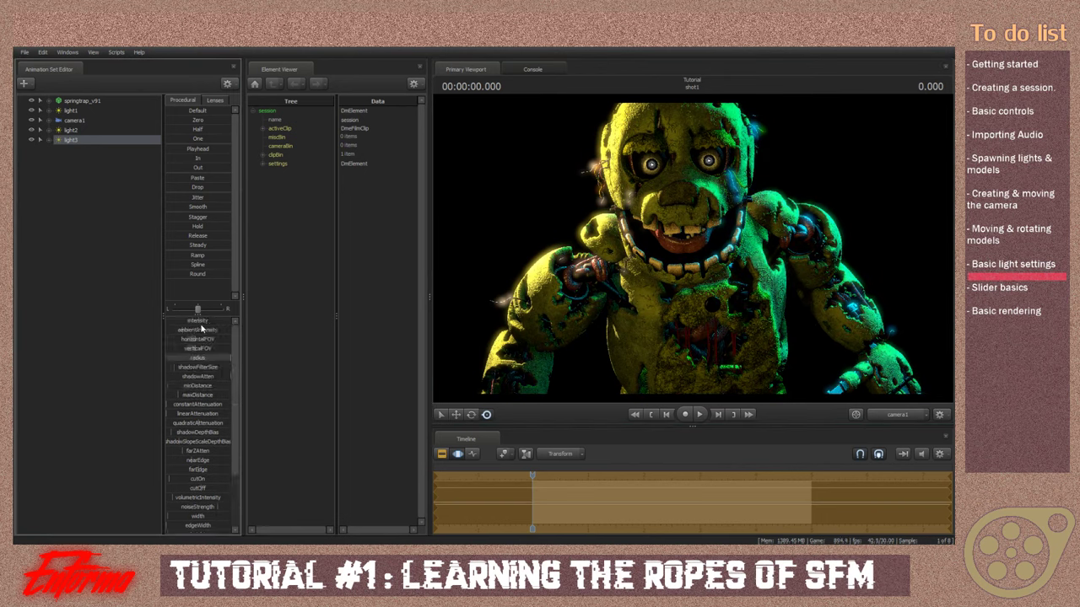
drag(189, 322, 172, 322)
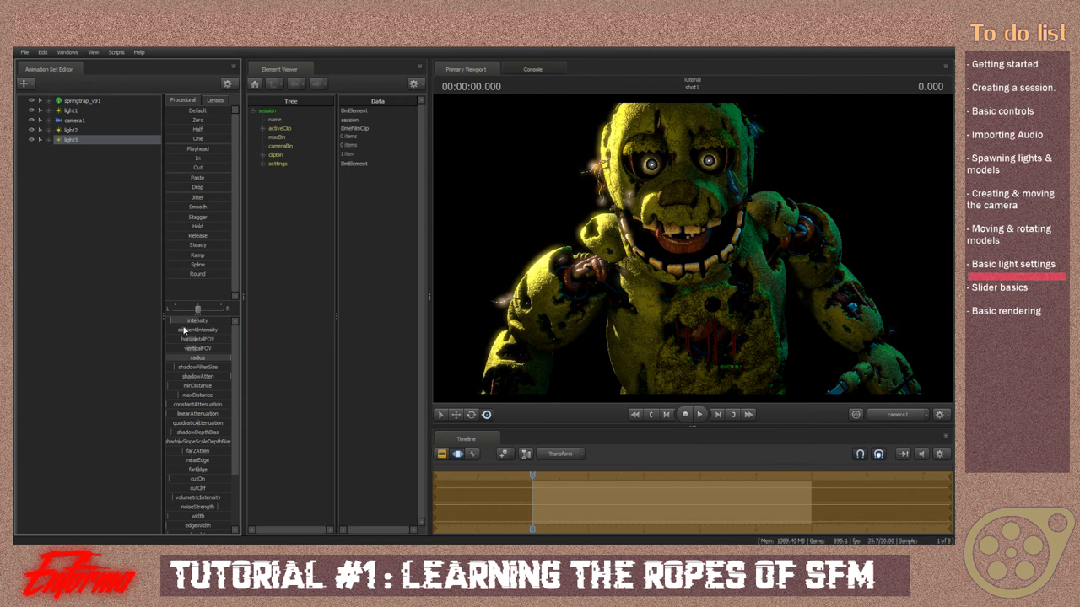
Lower light3's intensity further, checking the lighting in the Clip Editor and through the work camera
click(441, 454)
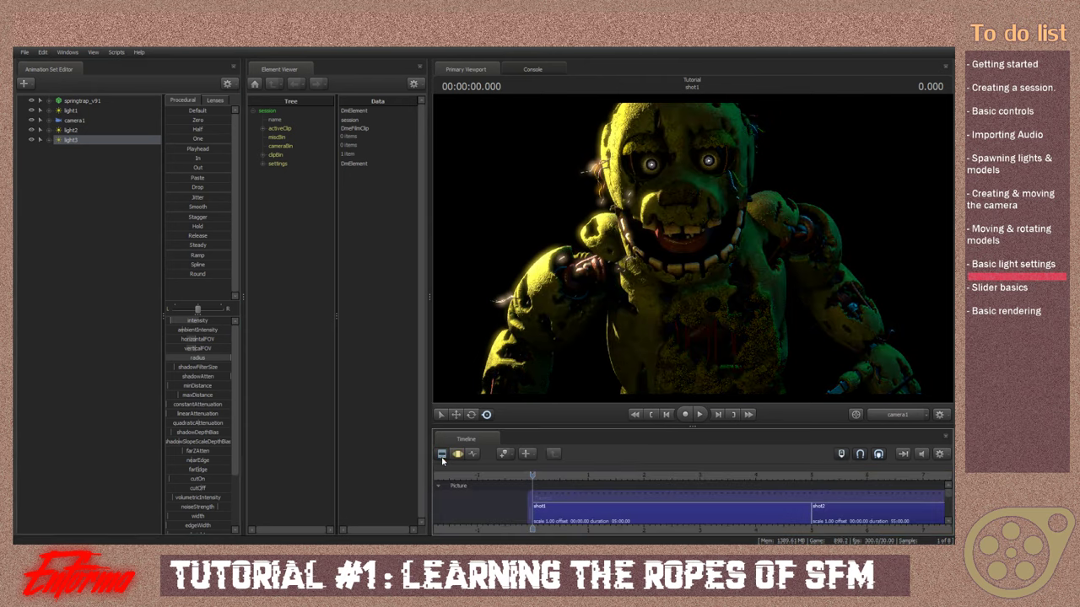
click(456, 454)
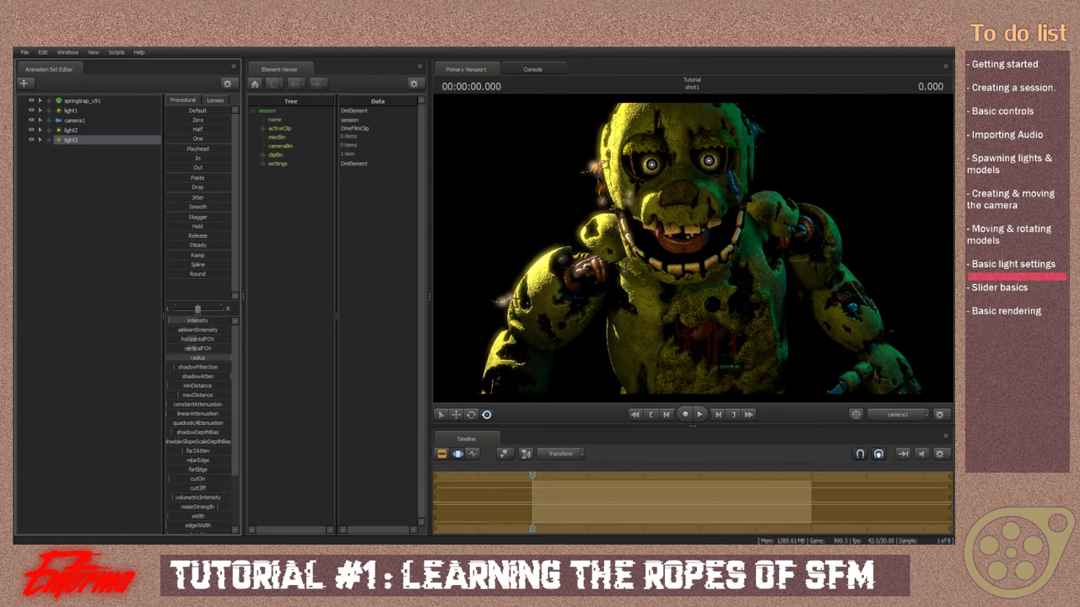
click(181, 323)
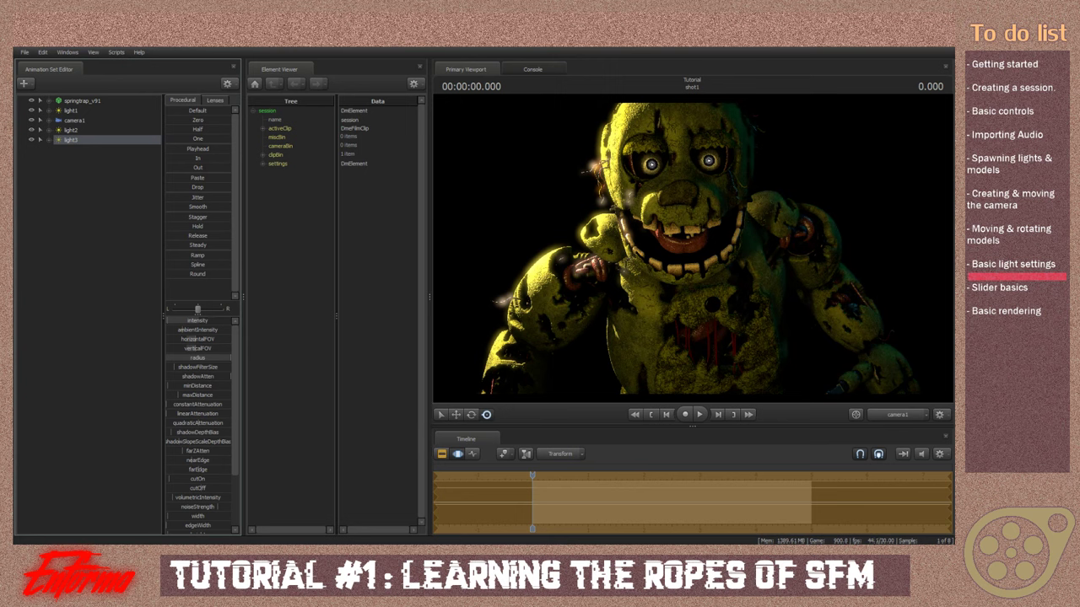
click(443, 454)
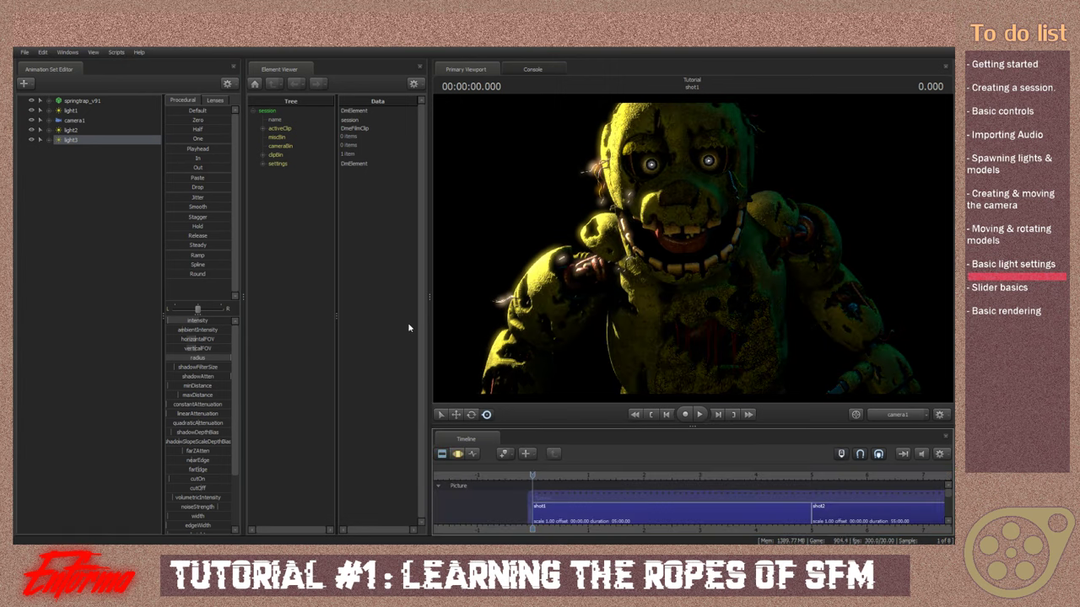
click(457, 453)
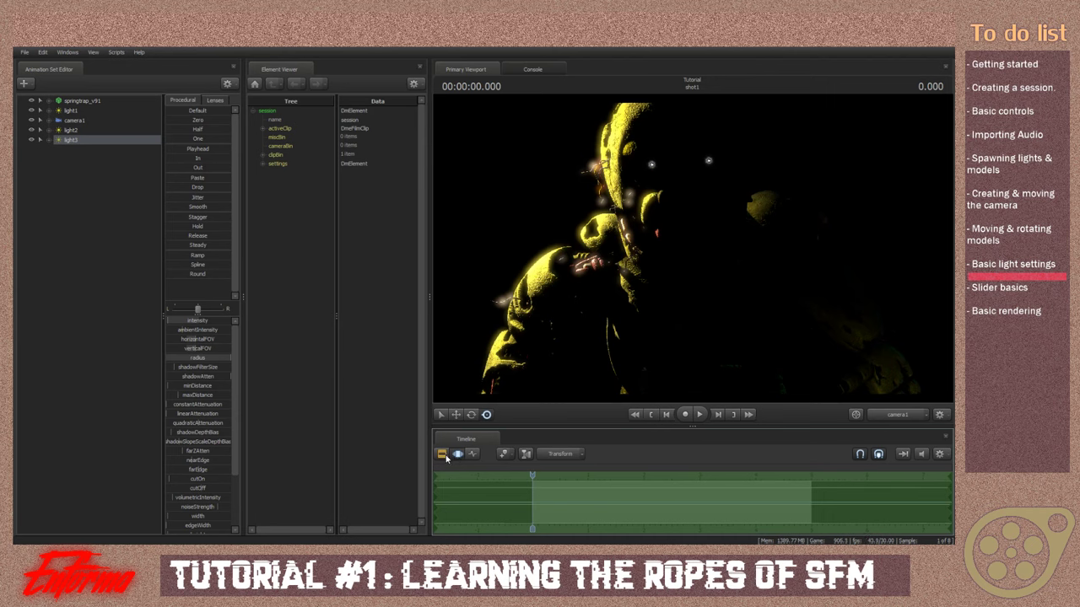
click(907, 414)
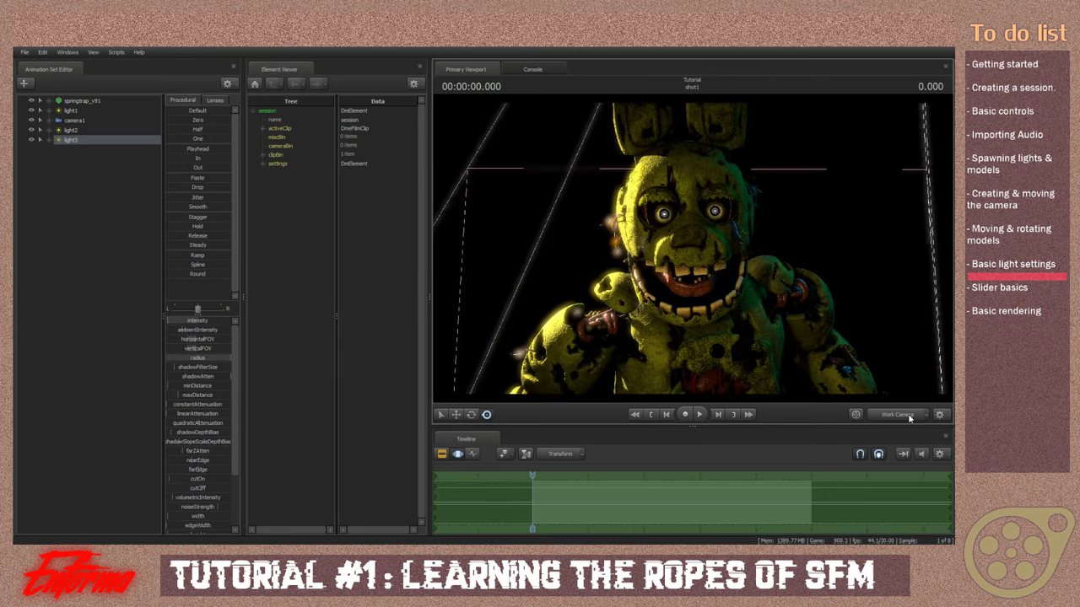
click(908, 415)
Create a fourth light, aim it up at the model from below, and return the viewport to camera1
right_click(118, 262)
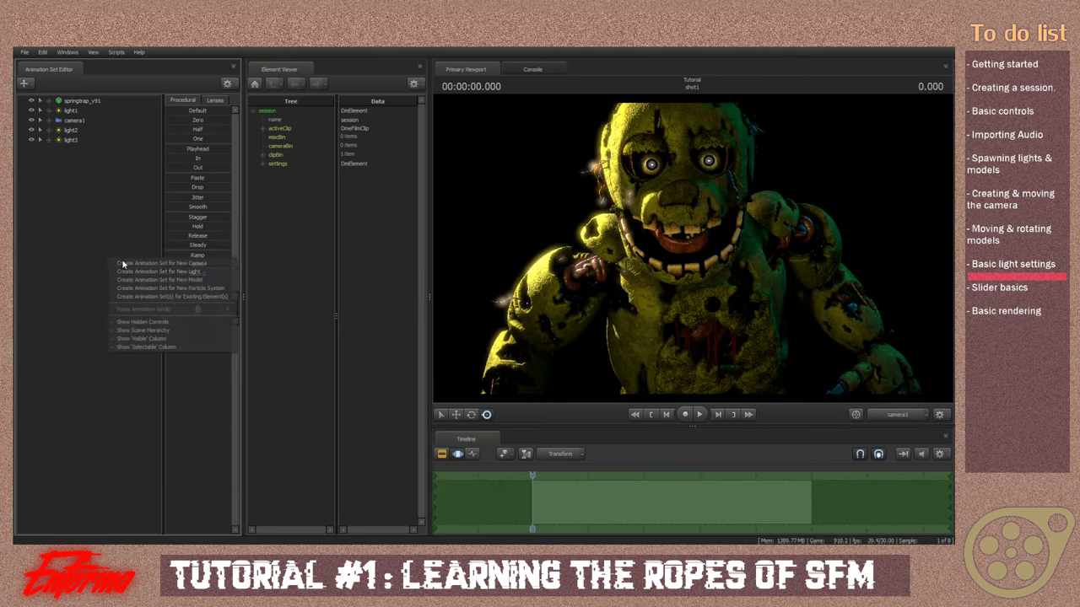
click(139, 272)
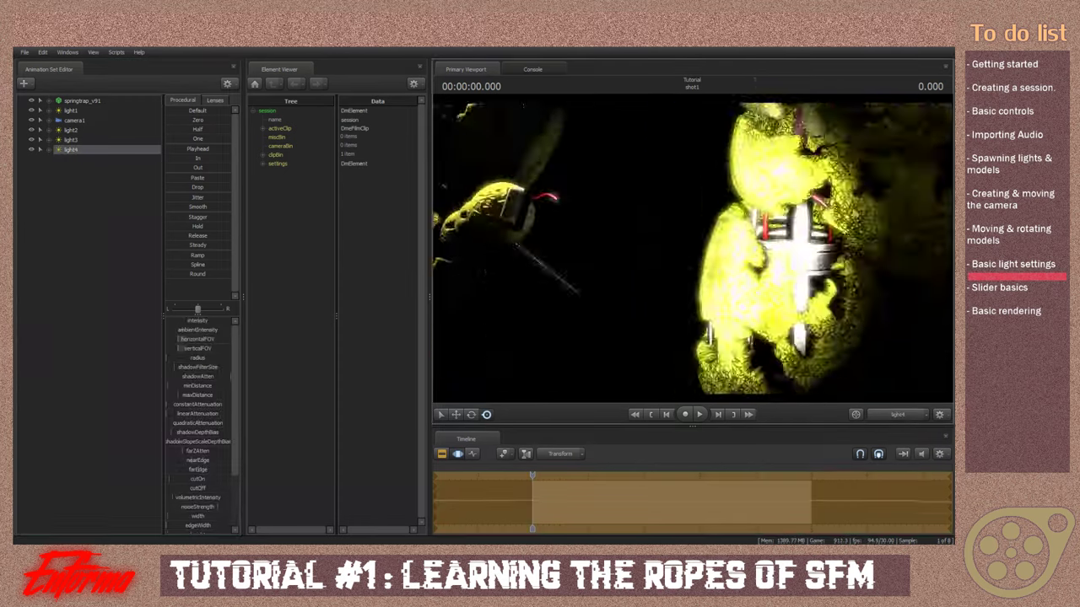
drag(692, 249, 704, 215)
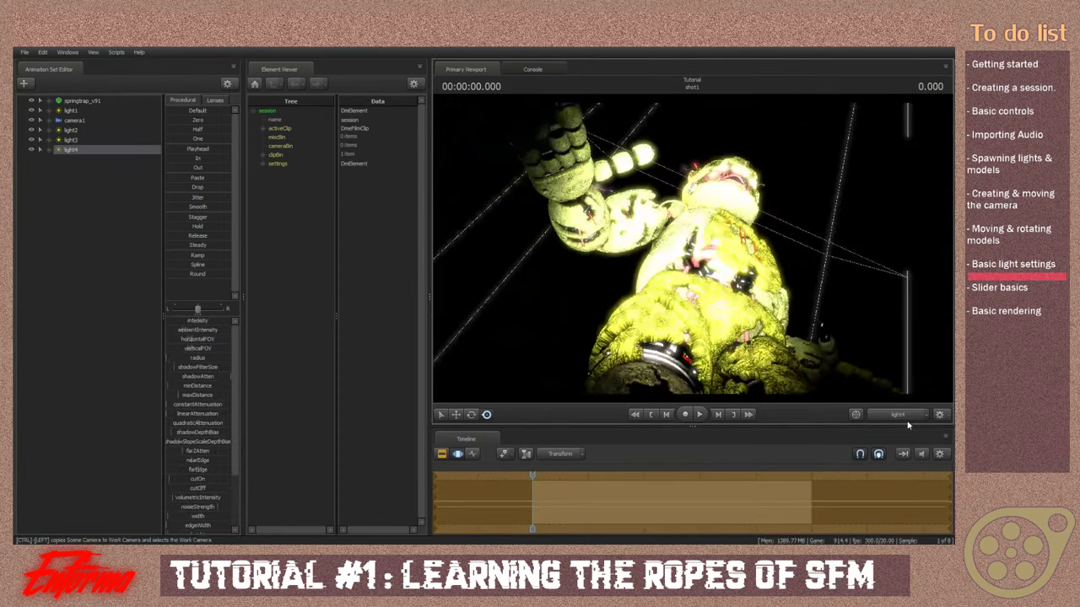
click(907, 415)
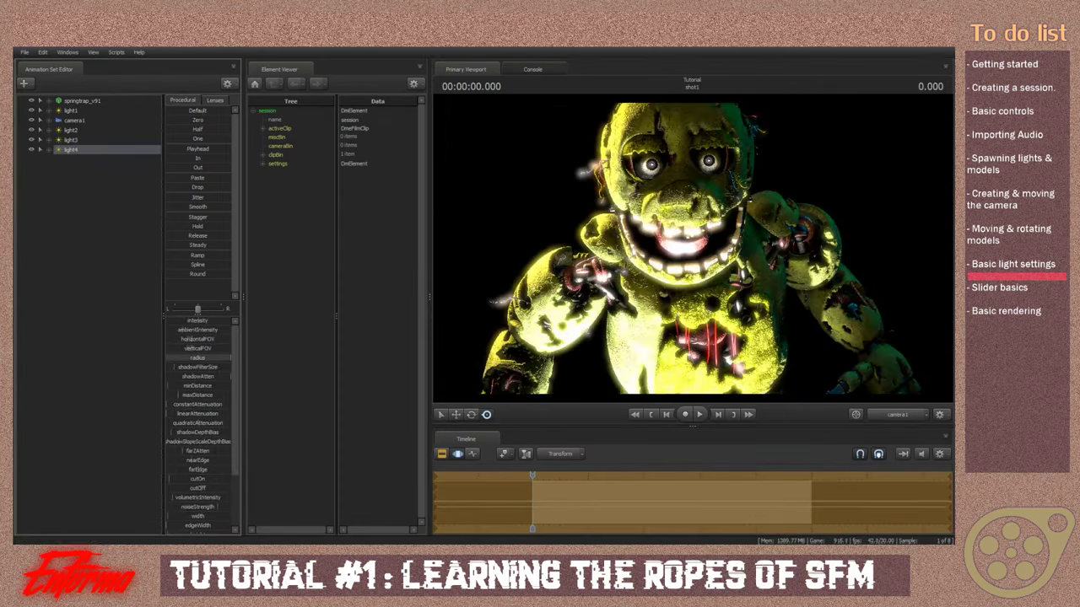
Lower light4's intensity, maximize its radius, and reduce its color_green and color_blue for a red underlight
drag(195, 320, 171, 320)
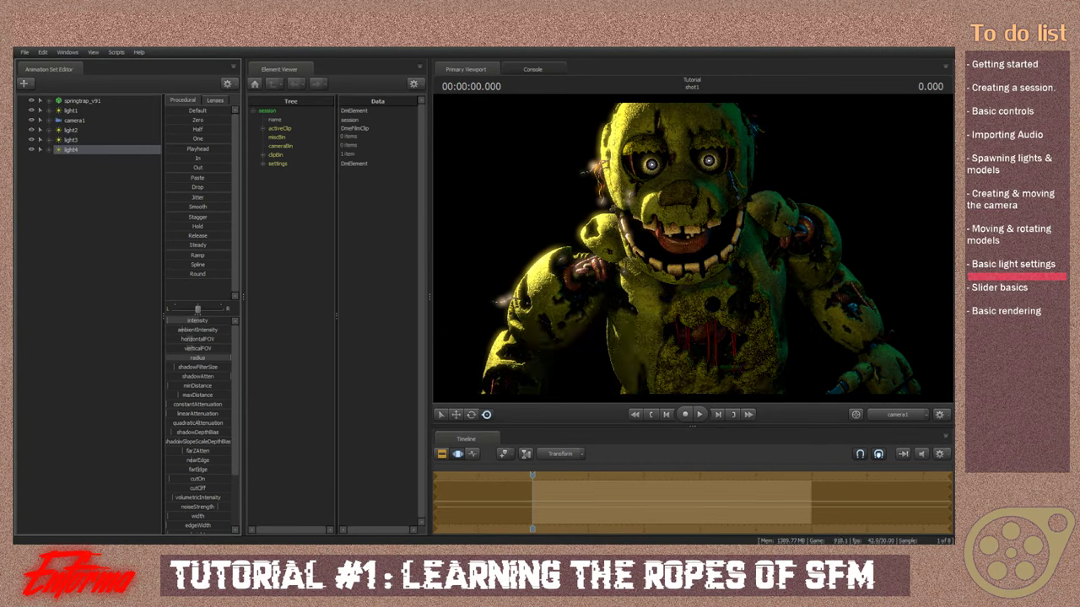
drag(179, 360, 229, 360)
scroll(210, 510, down, 3)
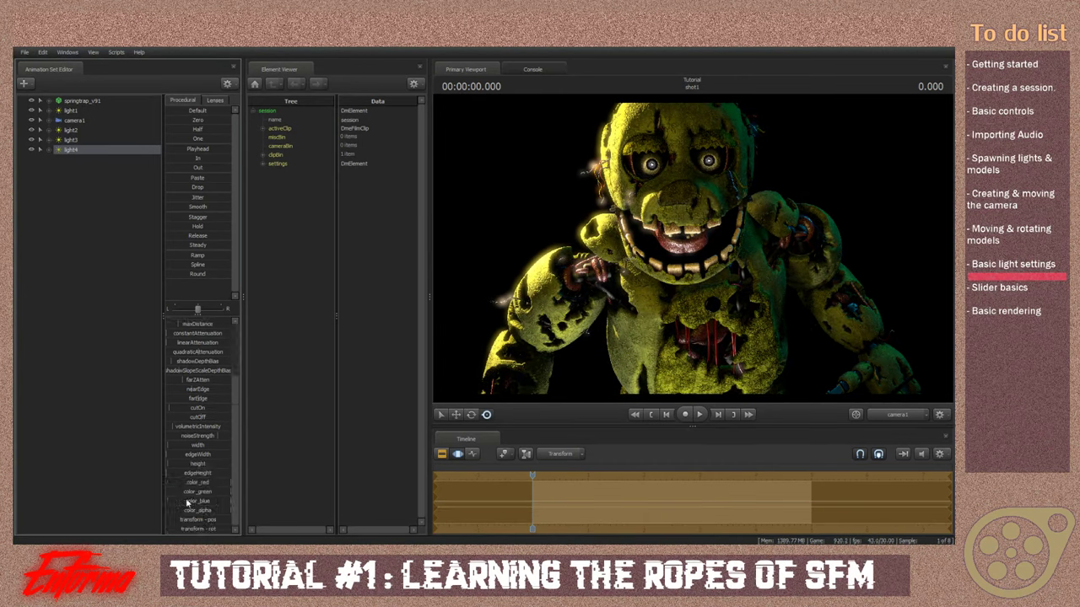
drag(213, 494, 167, 501)
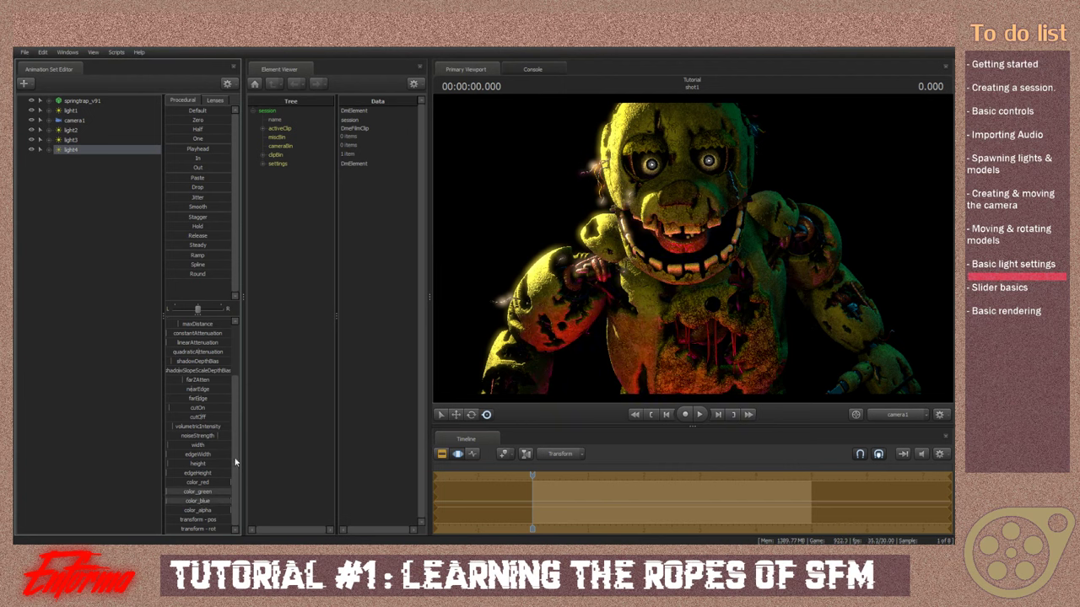
Compare light4's red underlight on shot1 in the Clip Editor and fine-tune its intensity in the Motion Editor
drag(236, 457, 232, 396)
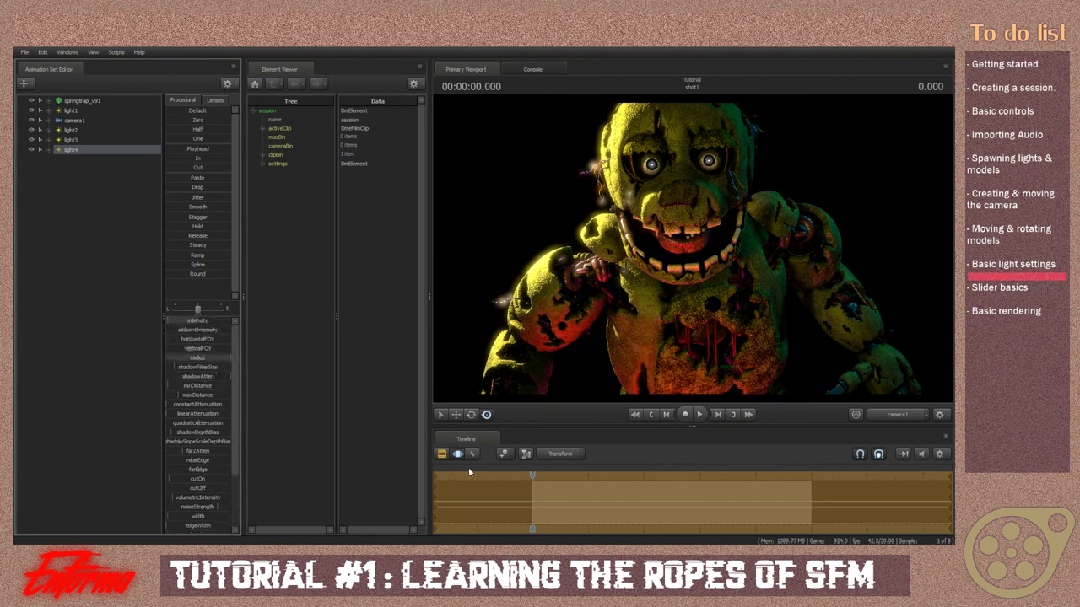
click(442, 454)
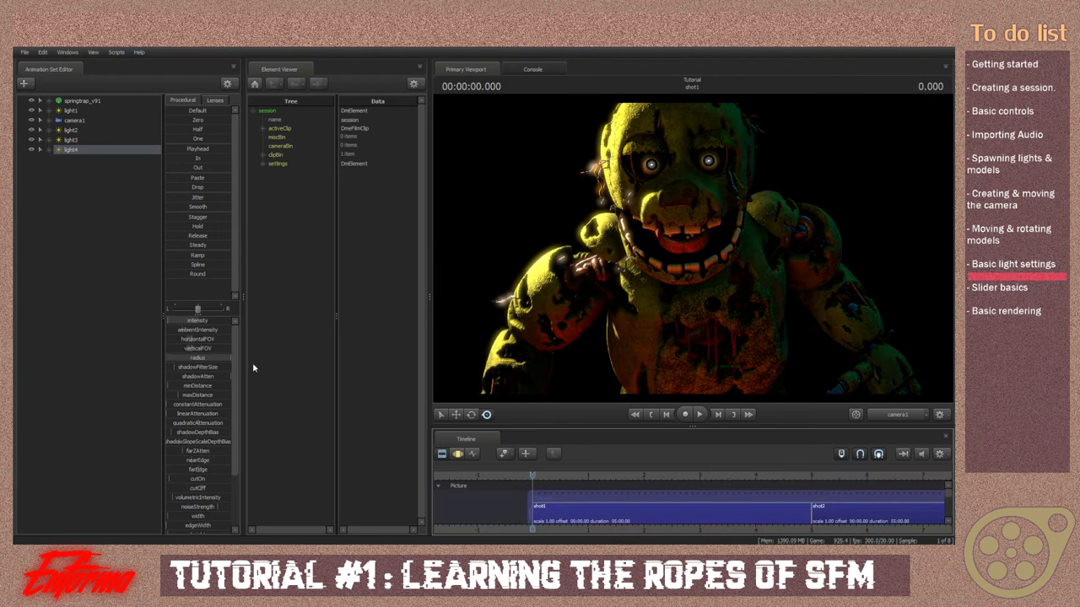
click(563, 518)
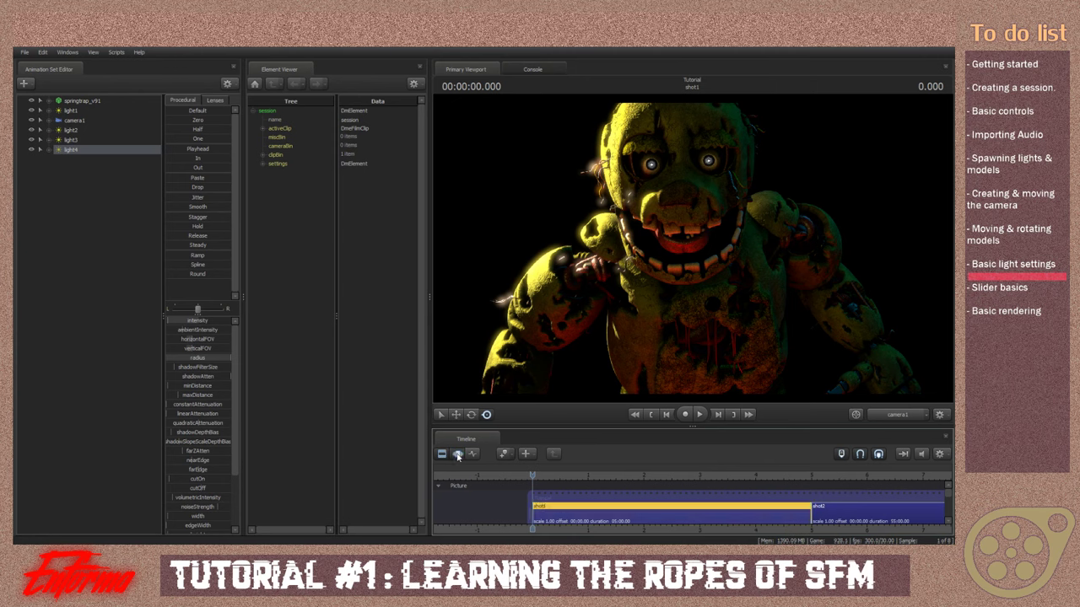
click(457, 454)
drag(179, 321, 180, 322)
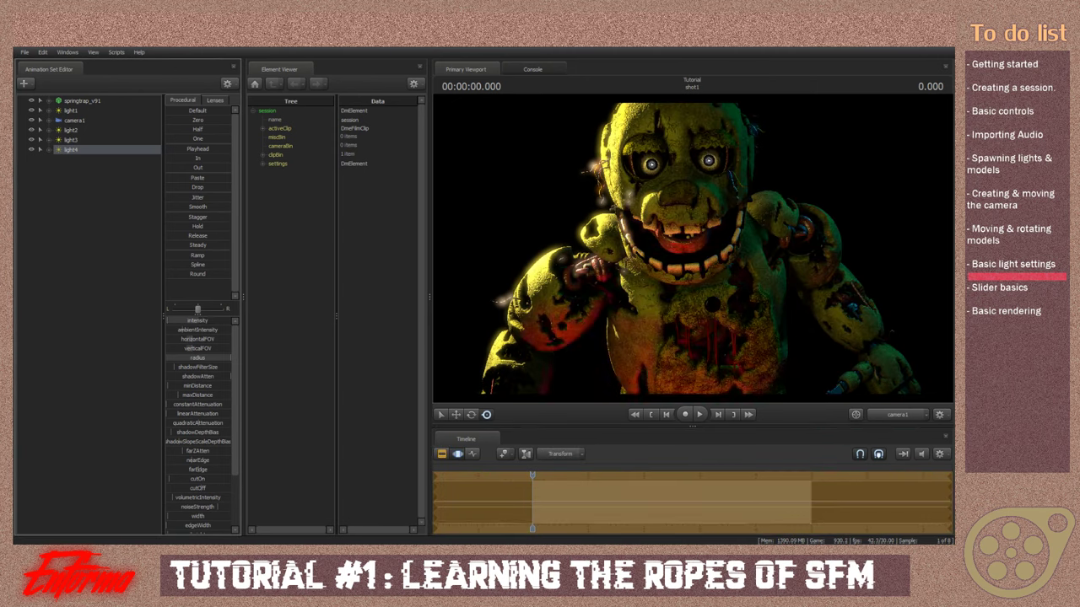
Play back shot1 briefly in the Clip Editor to check the finished lighting through camera1
click(442, 455)
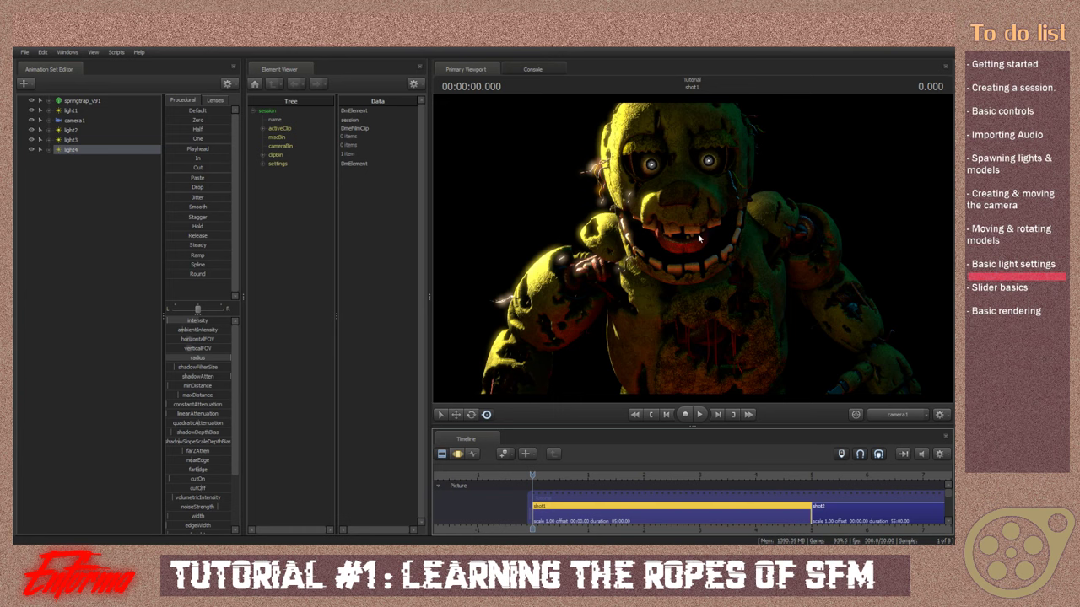
key(space)
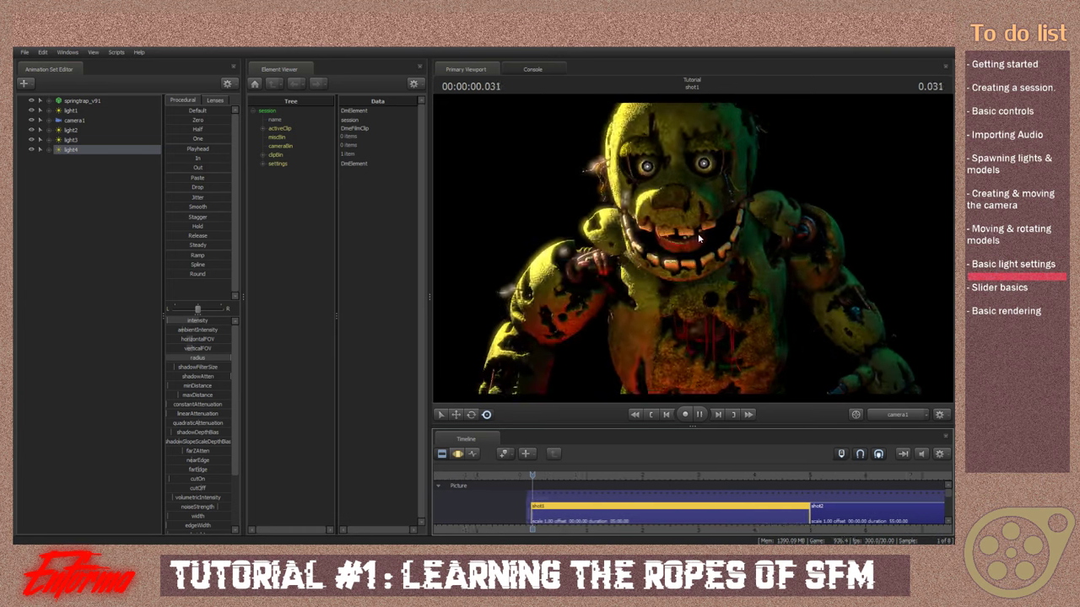
key(space)
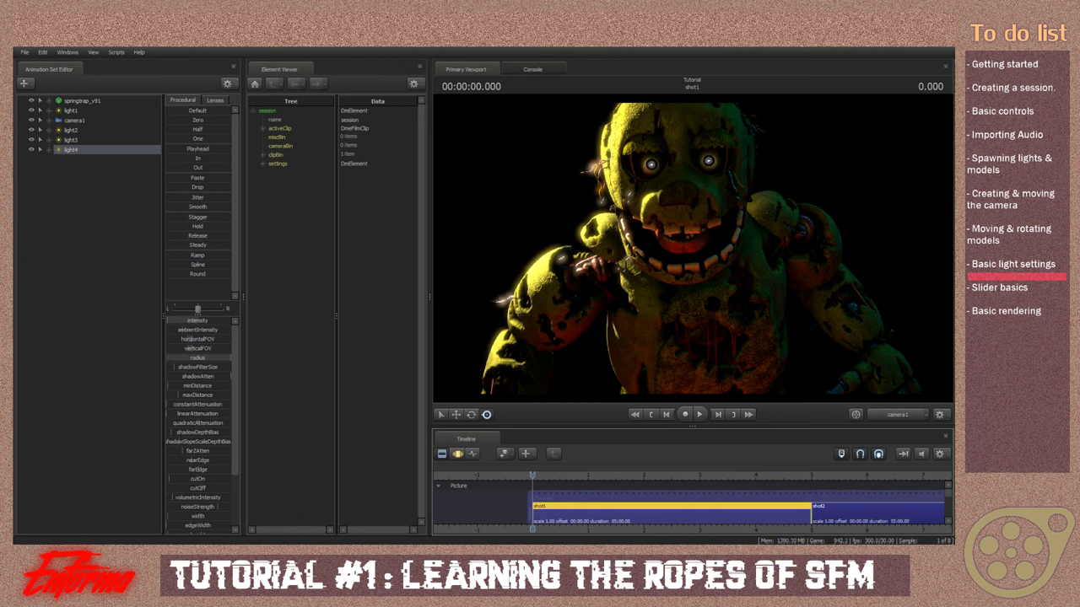
mouse_move(362, 554)
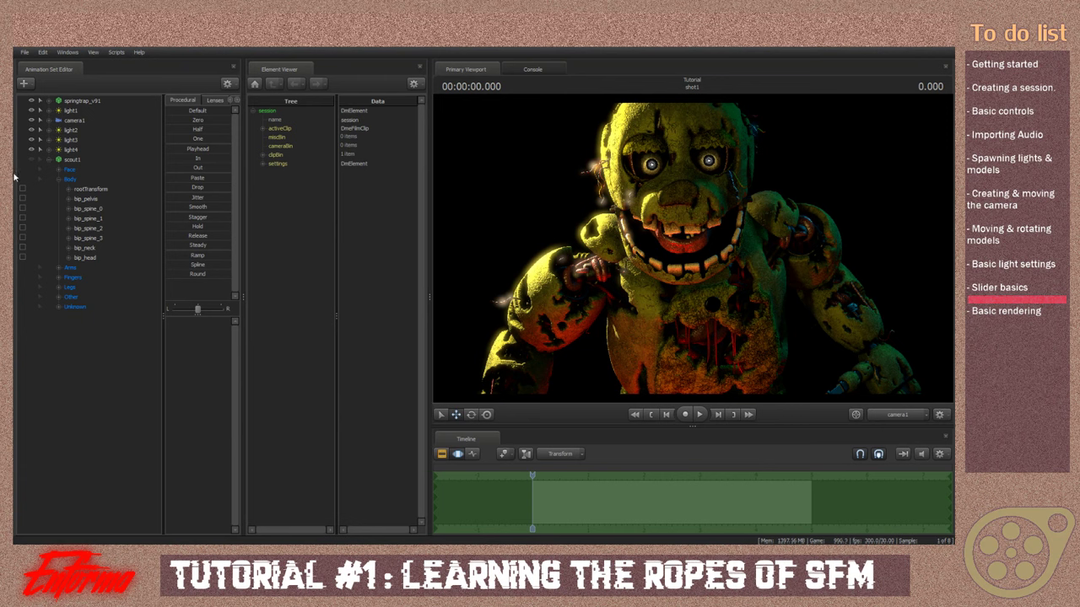
Hide the springtrap_v91 model, show scout1 in its place, and select light1 in the Motion Editor
click(31, 102)
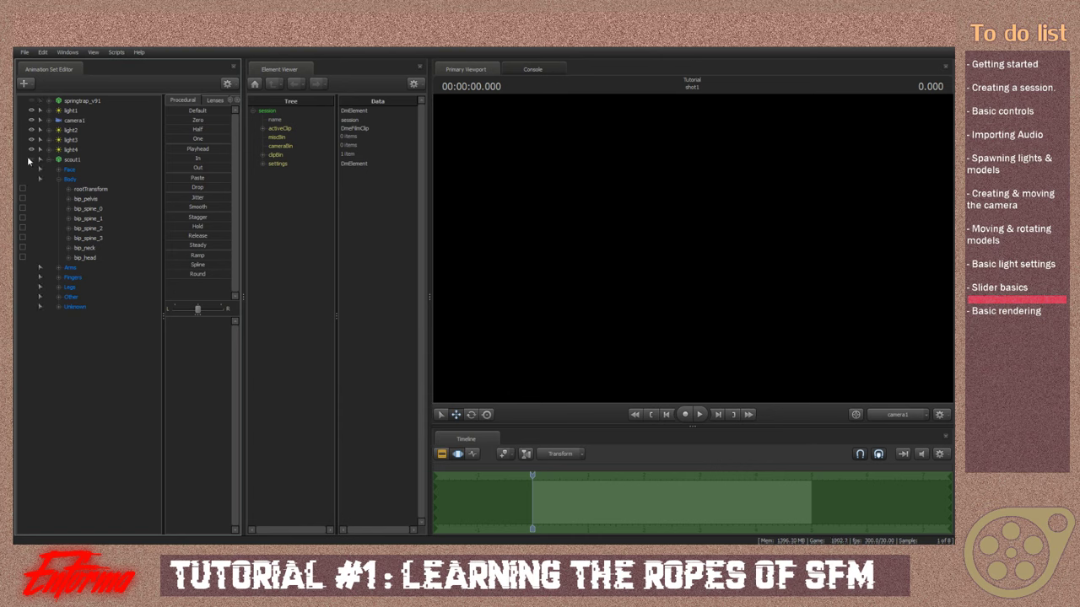
click(30, 160)
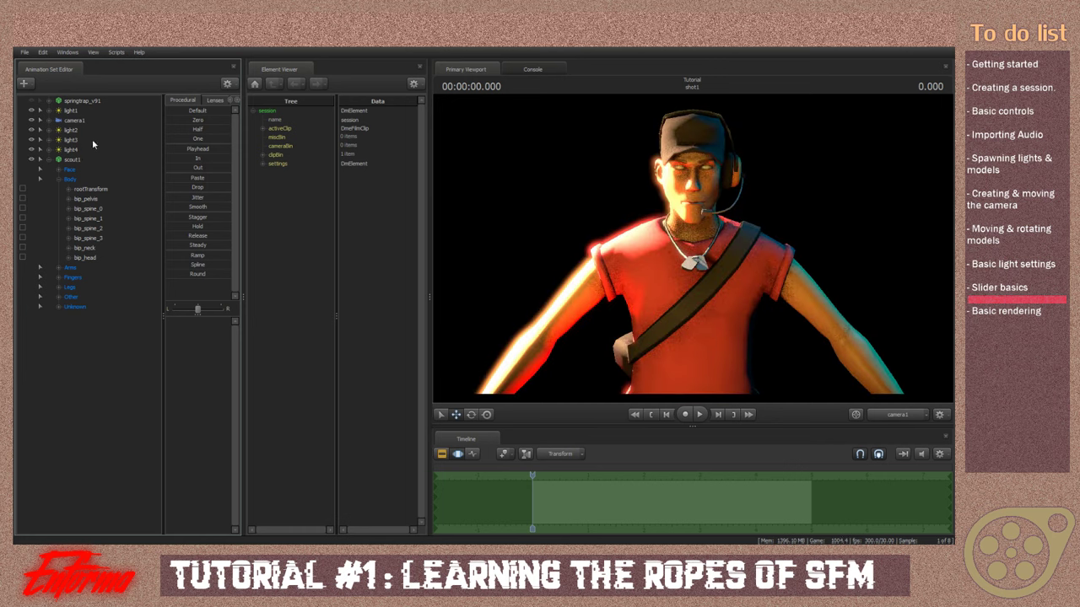
click(80, 112)
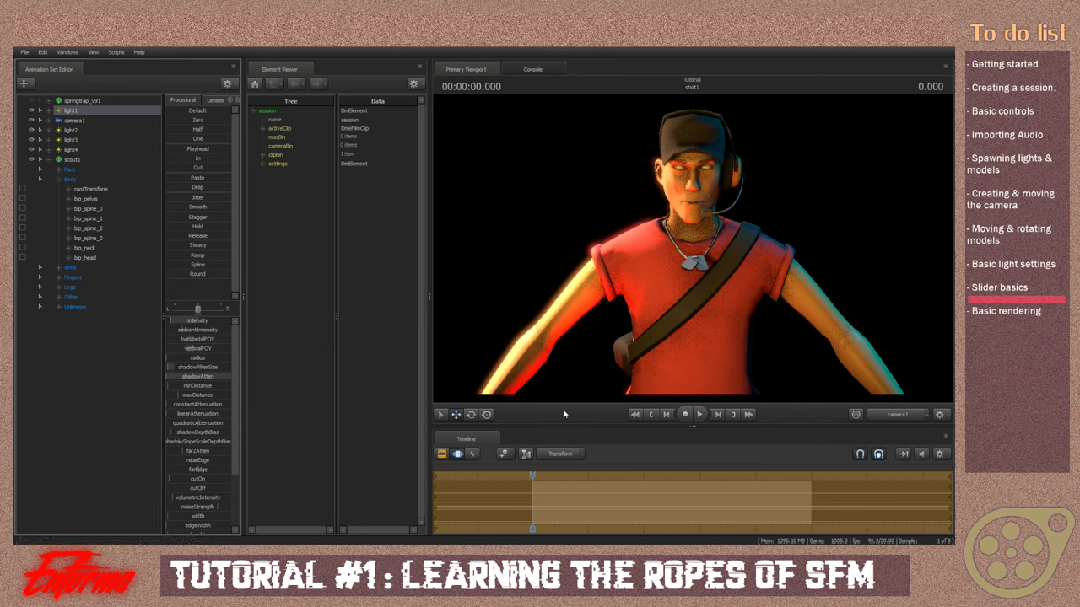
click(446, 453)
click(458, 454)
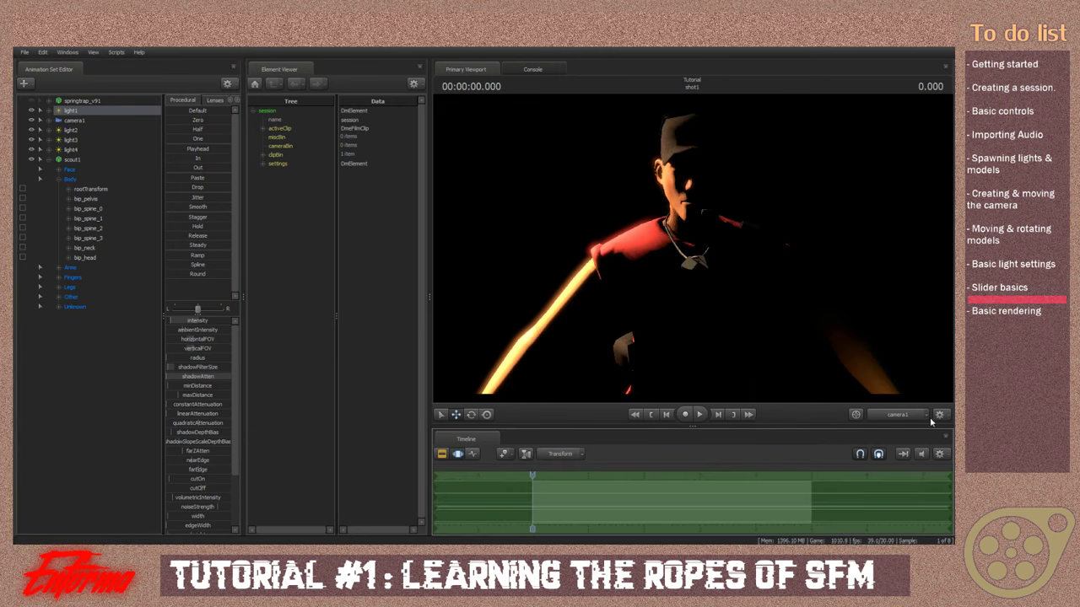
Switch the viewport to the Work Camera and frame a close-up of Scout's face
click(915, 415)
key(w)
mouse_move(734, 268)
mouse_down()
mouse_move(732, 282)
mouse_move(726, 253)
mouse_move(722, 264)
mouse_up()
key(s)
key(w)
key(s)
right_drag(745, 291, 667, 255)
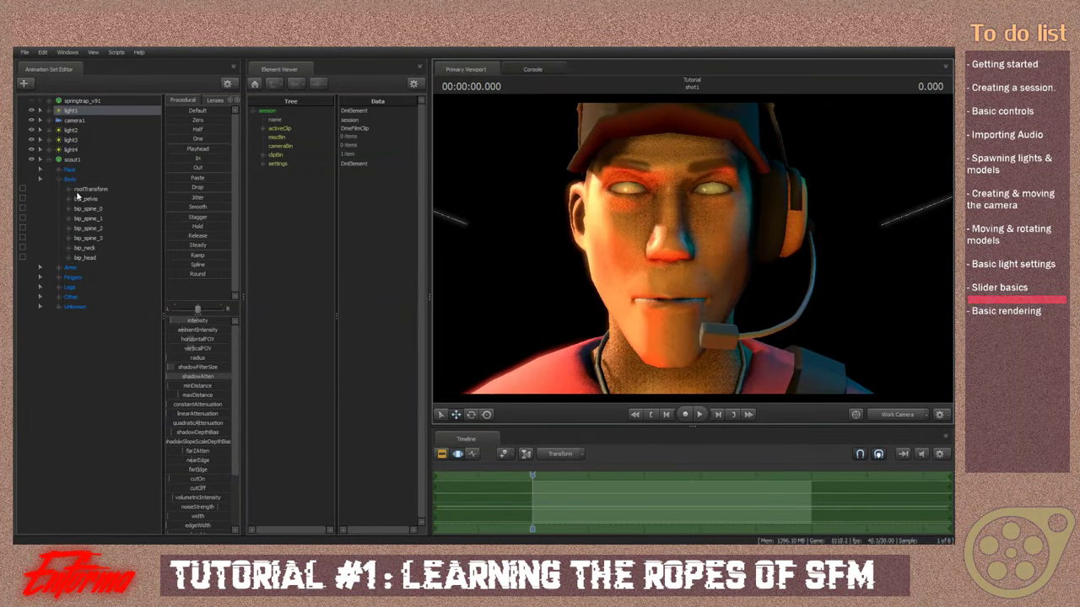
Expand scout1's Face group and adjust the Eyes control eyes_updown to bring the irises into view
click(69, 171)
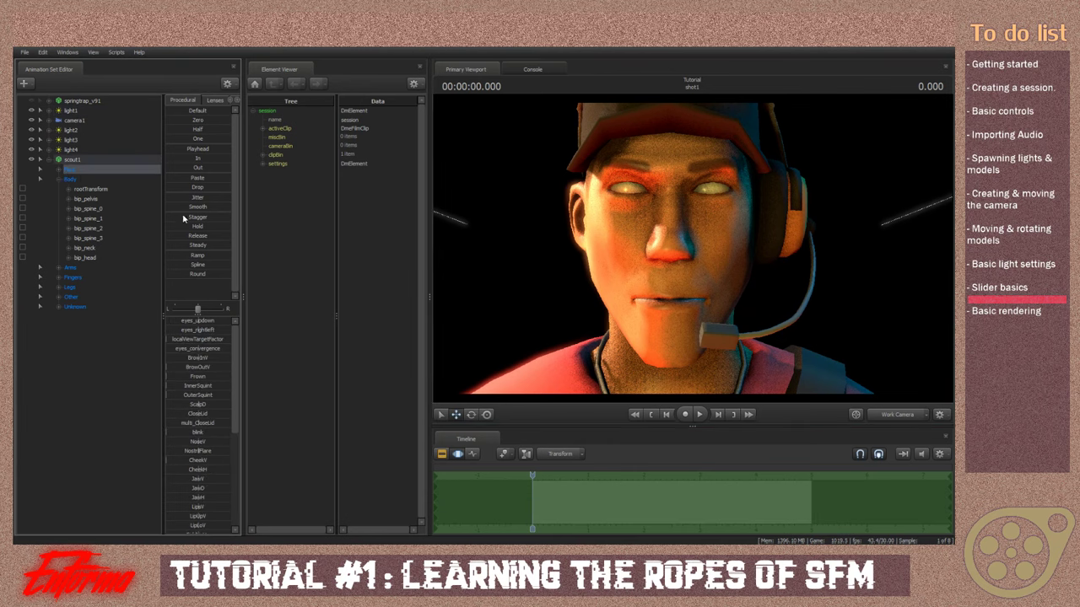
click(59, 170)
click(80, 179)
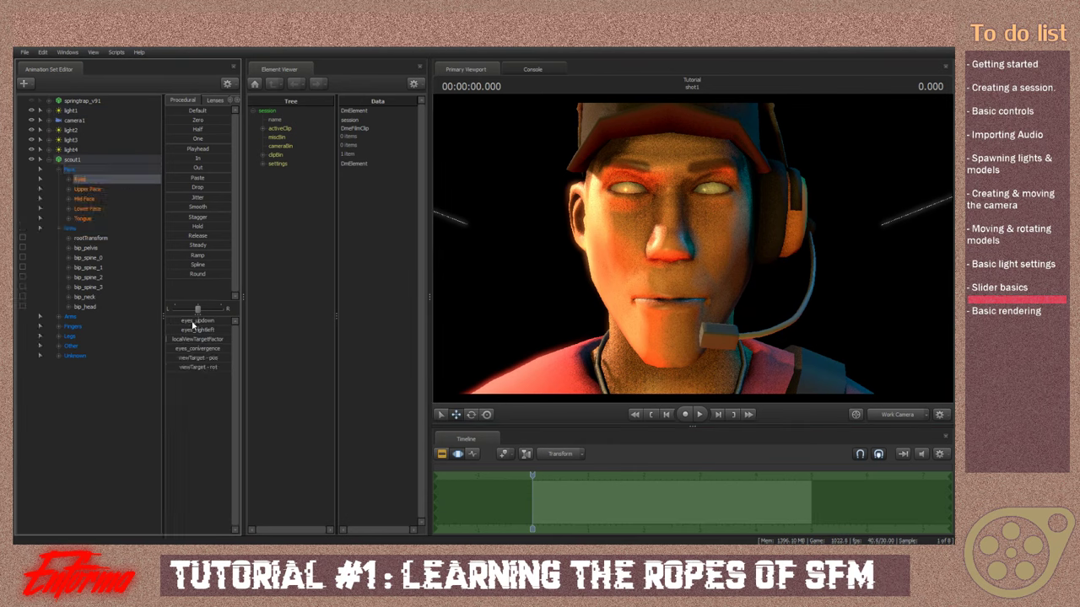
drag(202, 324, 233, 321)
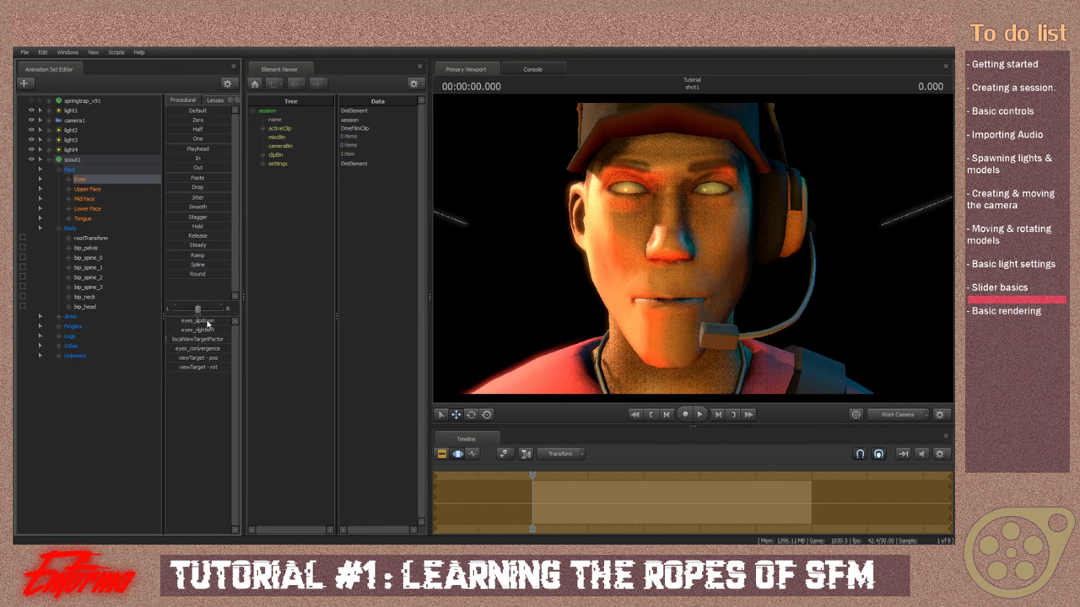
mouse_move(198, 322)
mouse_down()
mouse_move(214, 321)
mouse_move(192, 330)
mouse_move(201, 322)
mouse_move(180, 321)
mouse_up()
Adjust BrowInV in the Upper Face and the nose control in the Mid Face, with the balance shifted fully to R
click(70, 190)
click(94, 199)
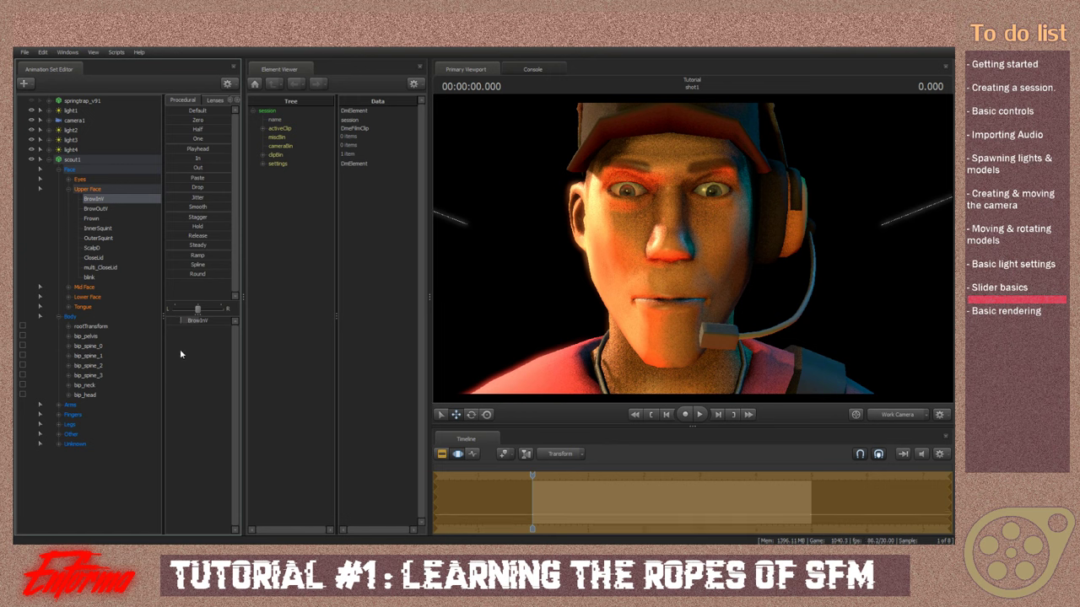
click(84, 287)
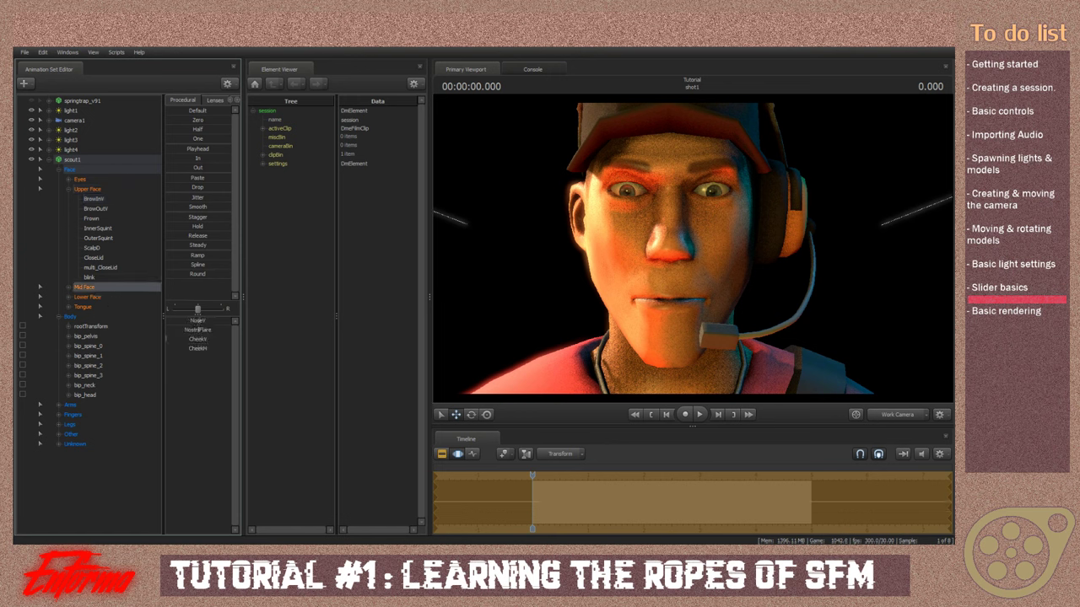
drag(224, 320, 172, 321)
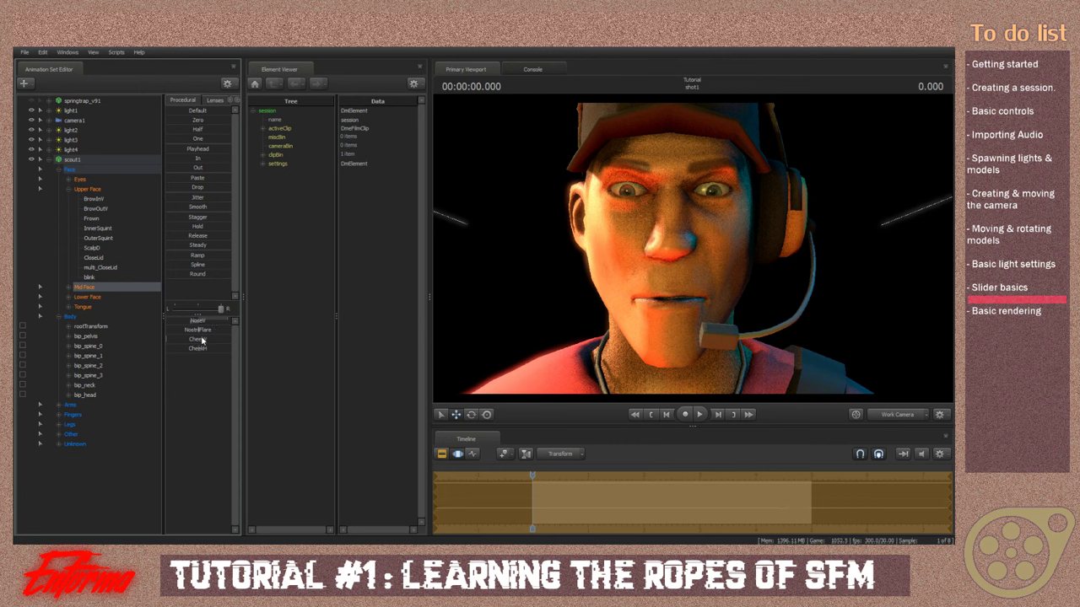
Shape Scout's mouth with the Lower Face controls and try the Mid Face cheek controls
click(105, 297)
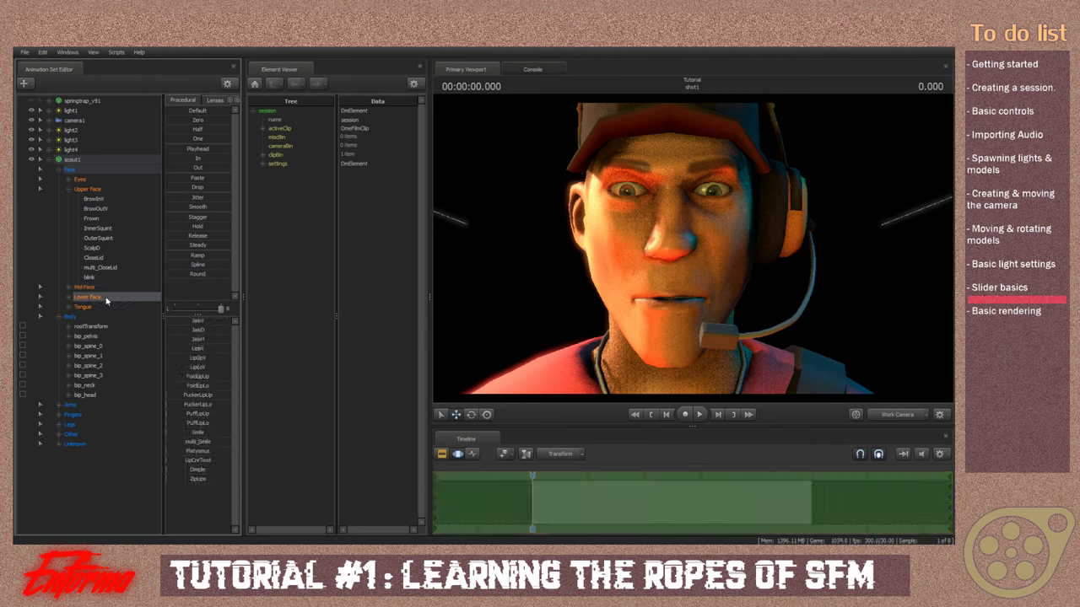
mouse_move(196, 321)
mouse_down()
mouse_move(186, 321)
mouse_move(216, 330)
mouse_up()
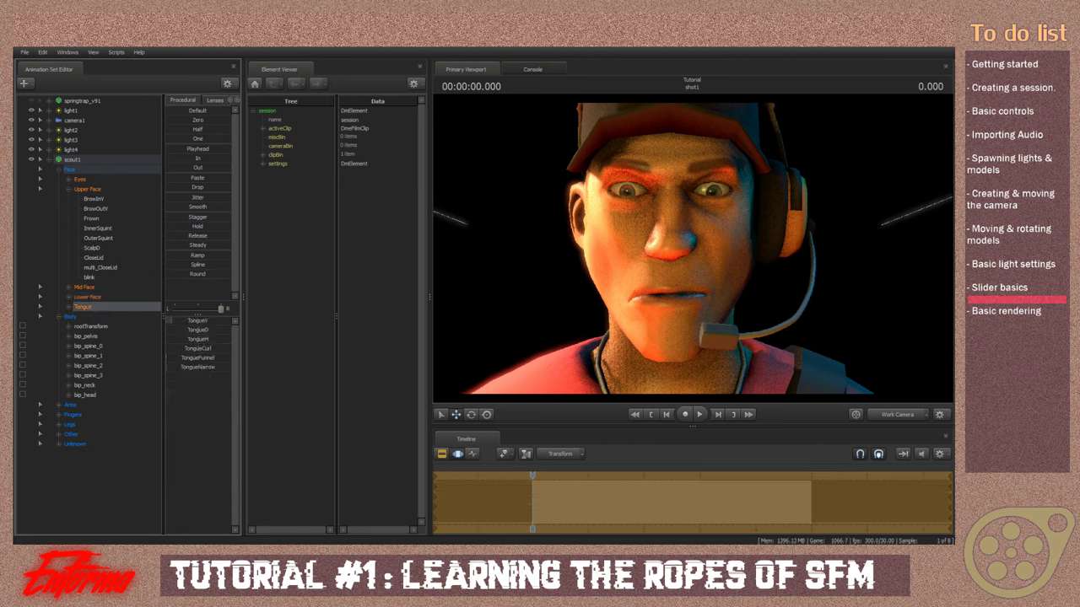
click(95, 288)
click(205, 331)
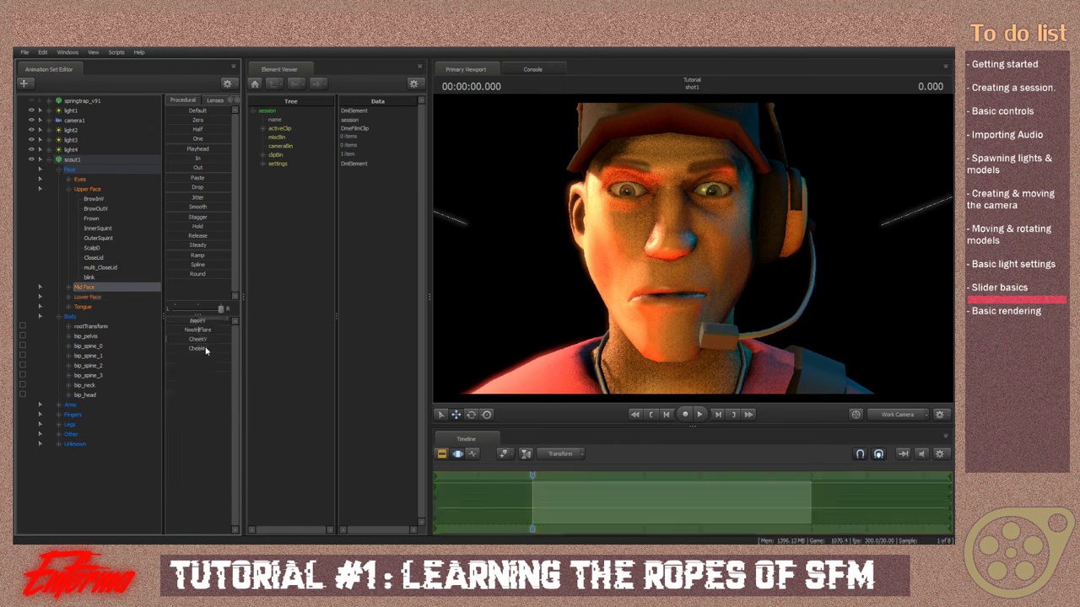
mouse_move(203, 341)
mouse_down()
mouse_move(179, 340)
mouse_move(201, 341)
mouse_up()
Check the Unknown group's controls from close to the mouth and raise LipUpV in the Lower Face to part the lips
drag(590, 274, 692, 253)
key(a)
key(w)
key(d)
click(82, 445)
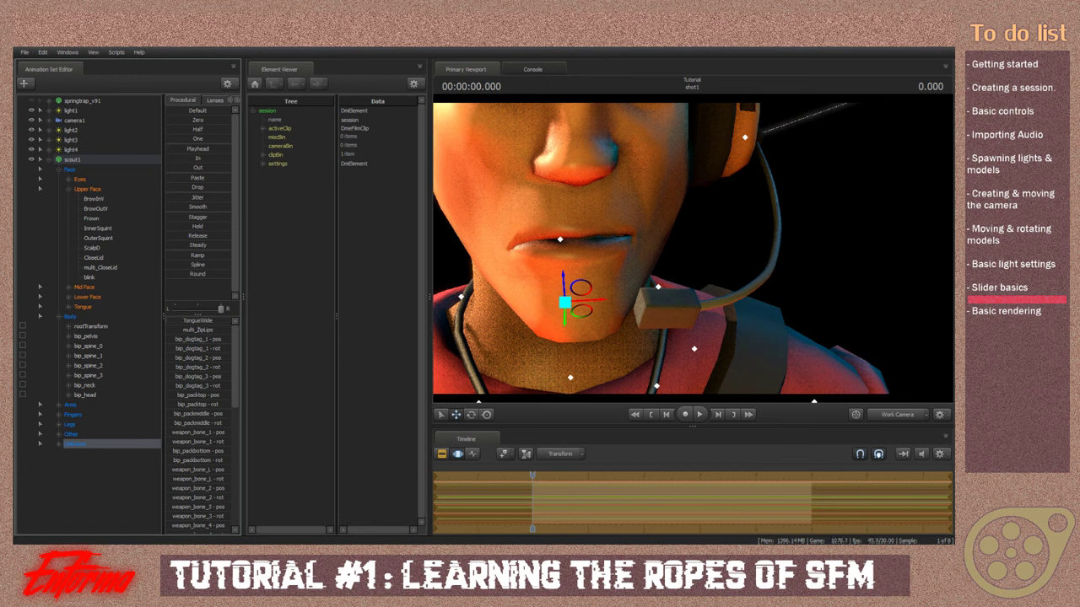
click(98, 297)
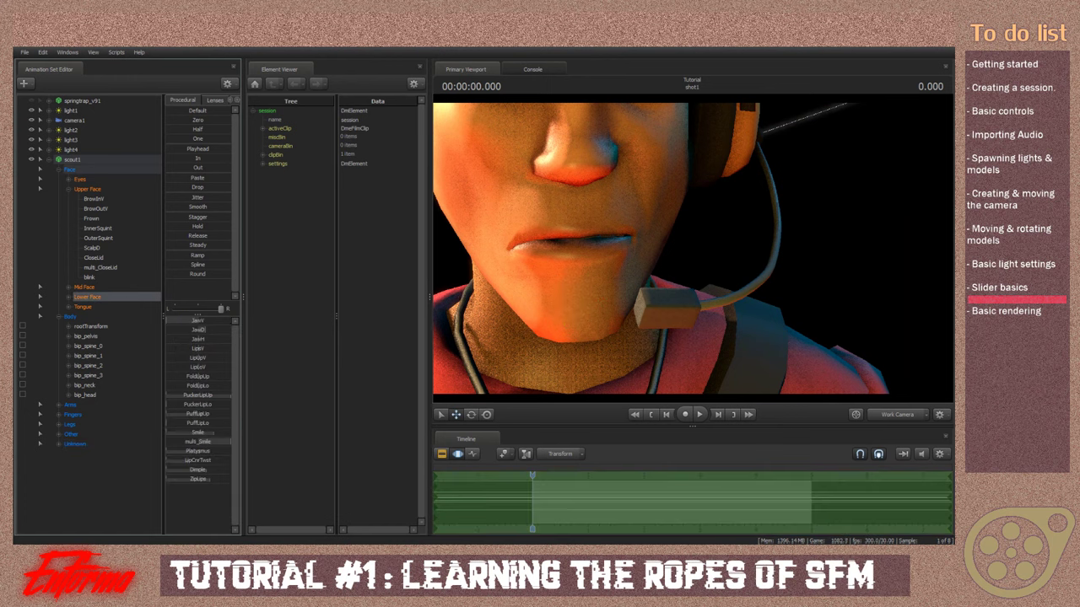
drag(199, 358, 225, 357)
drag(692, 253, 662, 223)
key(s)
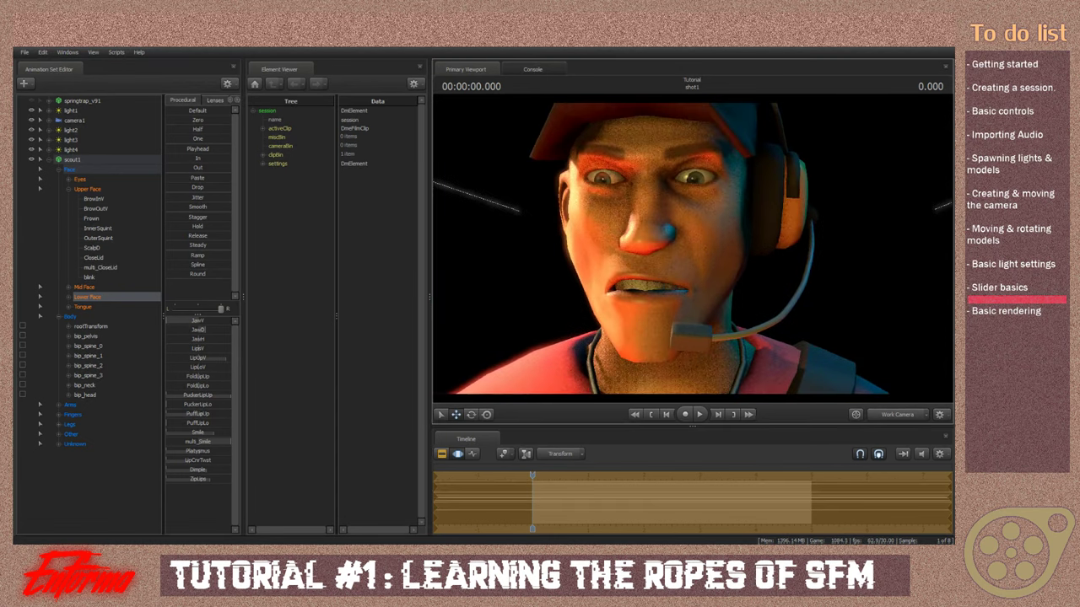
Nearly close one of Scout's eyes using the Upper Face CloseLid control and view the face from another angle
click(81, 188)
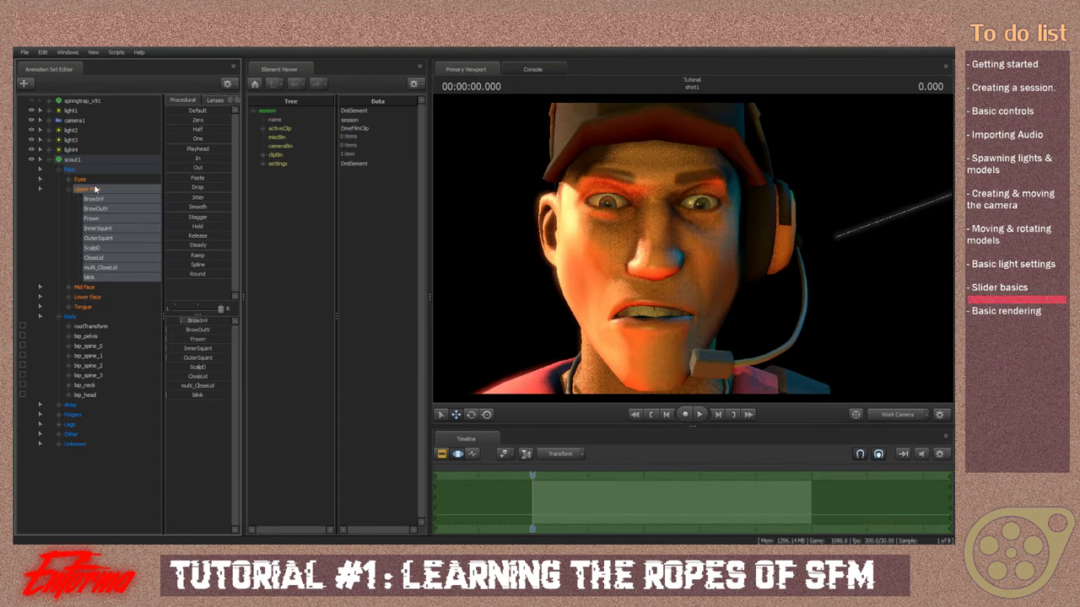
click(106, 257)
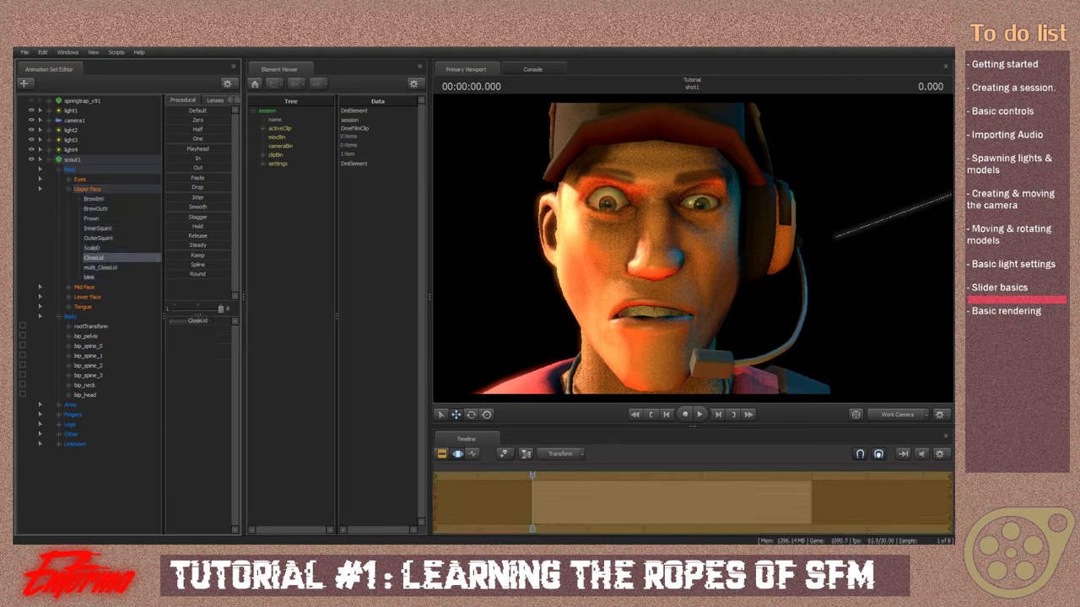
drag(195, 321, 221, 321)
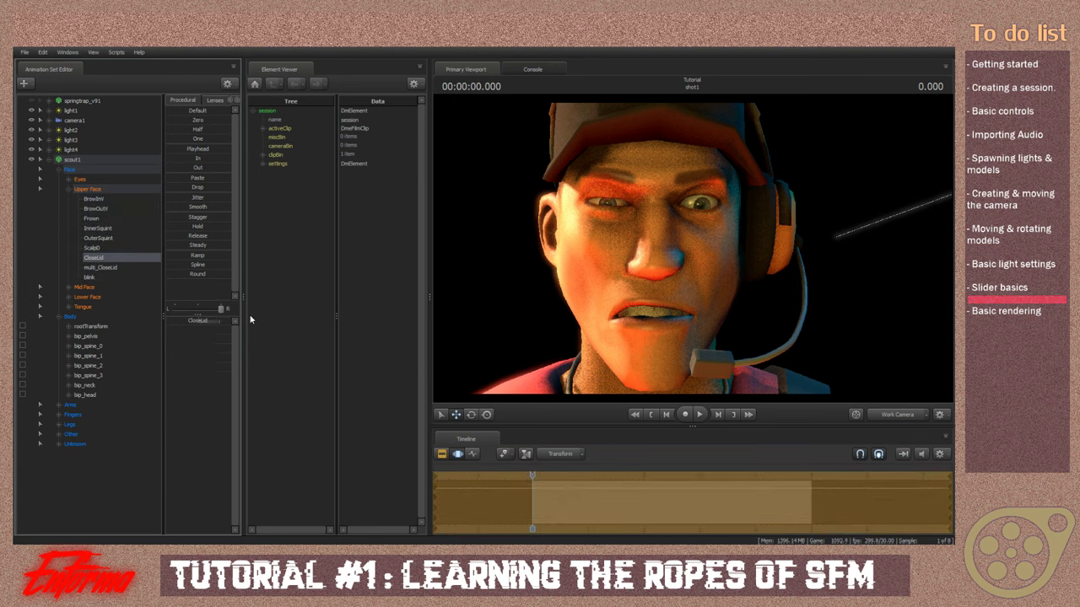
drag(607, 270, 591, 270)
key(a)
key(a)
drag(691, 249, 658, 243)
key(d)
key(s)
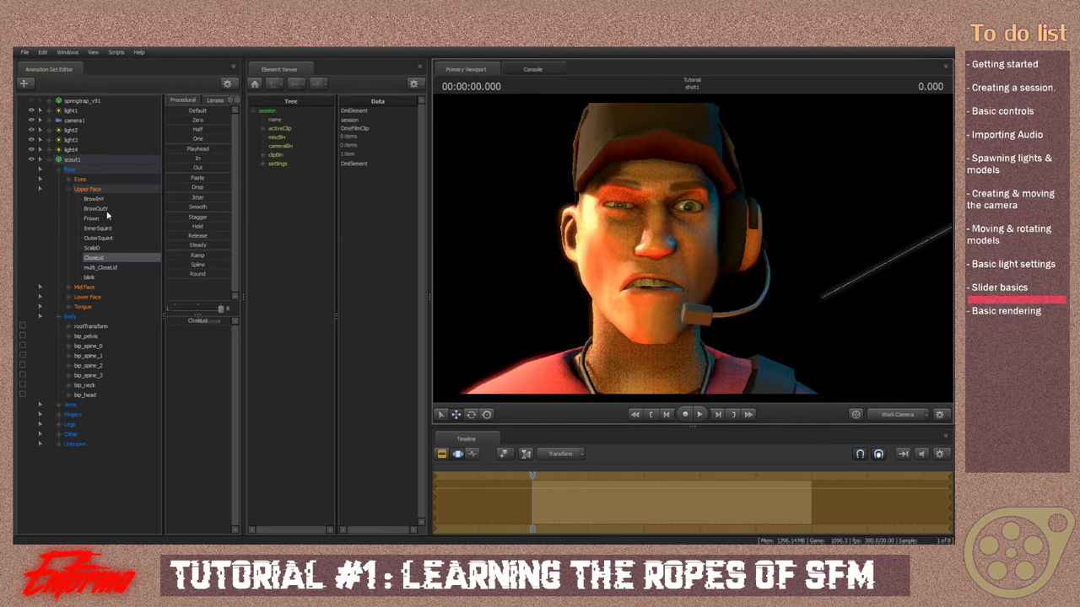
Review the Upper Face and Eyes controls and examine Scout's expression from several angles
click(102, 189)
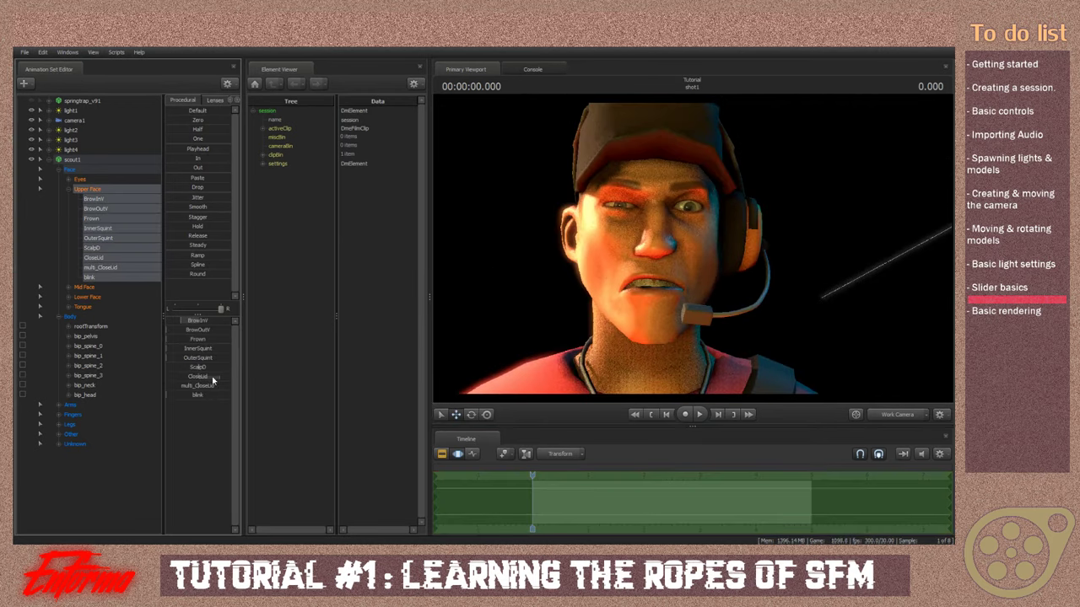
click(94, 181)
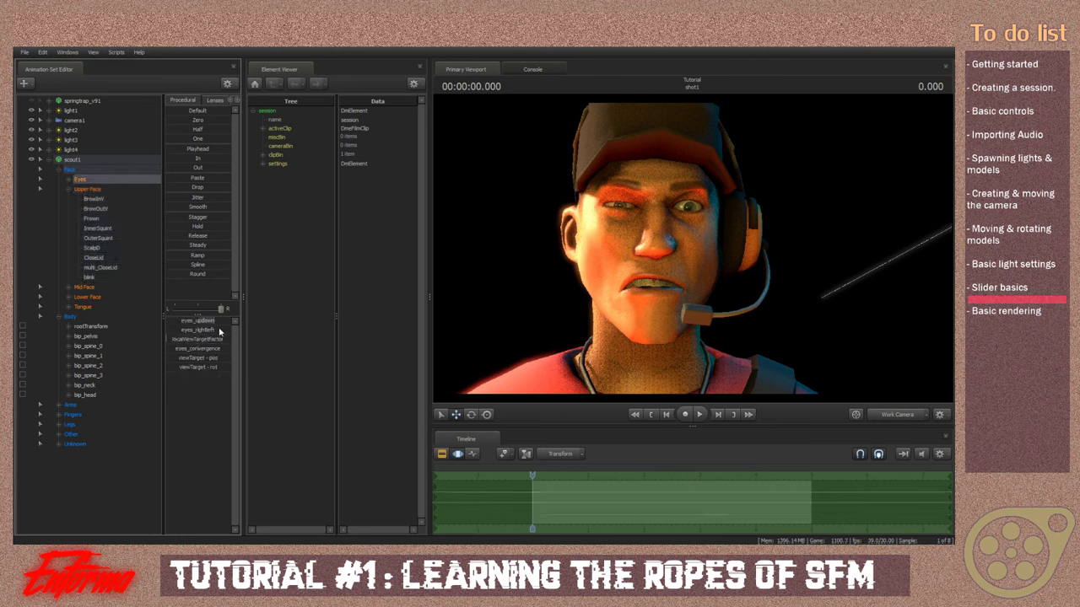
mouse_move(207, 322)
mouse_down()
mouse_move(173, 322)
mouse_move(205, 321)
mouse_up()
ctrl+click(736, 221)
key(w)
drag(754, 240, 754, 241)
key(s)
key(d)
key(a)
key(s)
key(w)
drag(691, 251, 690, 250)
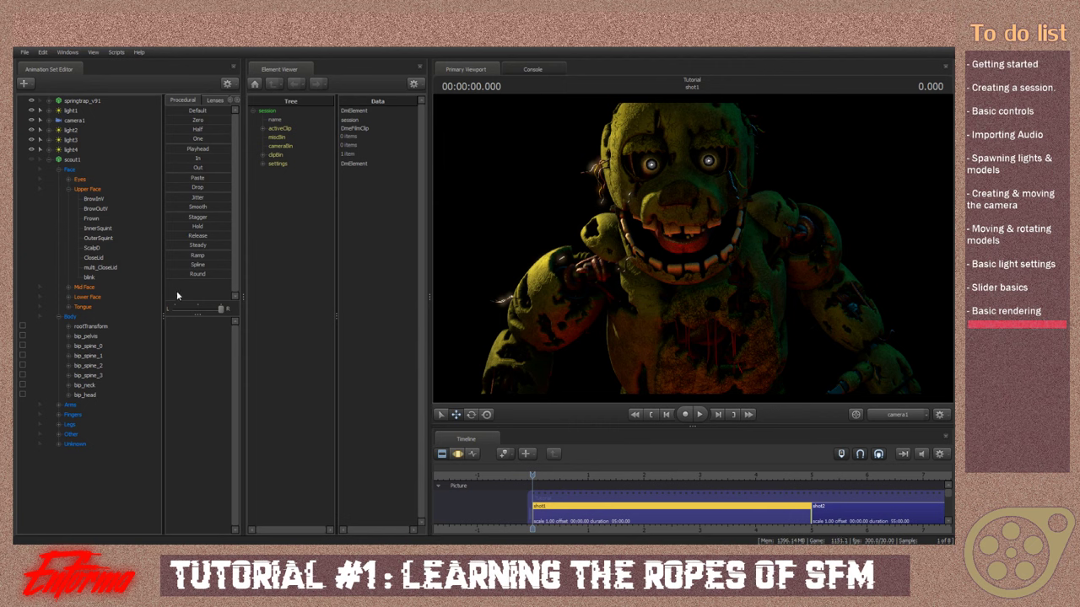
Save the current session
click(25, 53)
click(26, 53)
click(26, 53)
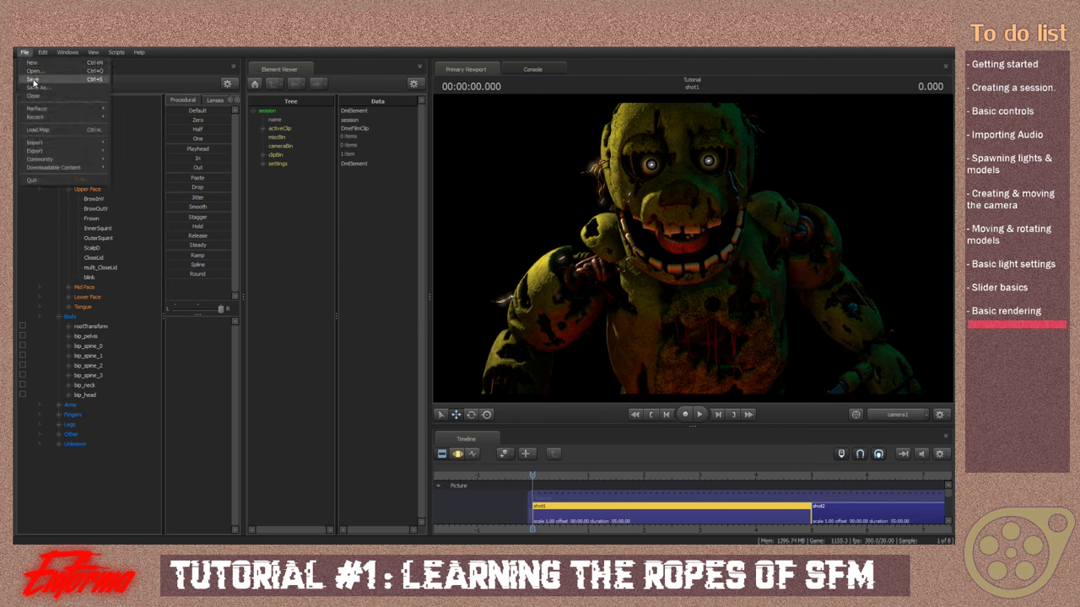
click(33, 81)
Start a movie export and review the export type and format choices, keeping Movie and MP4
click(27, 55)
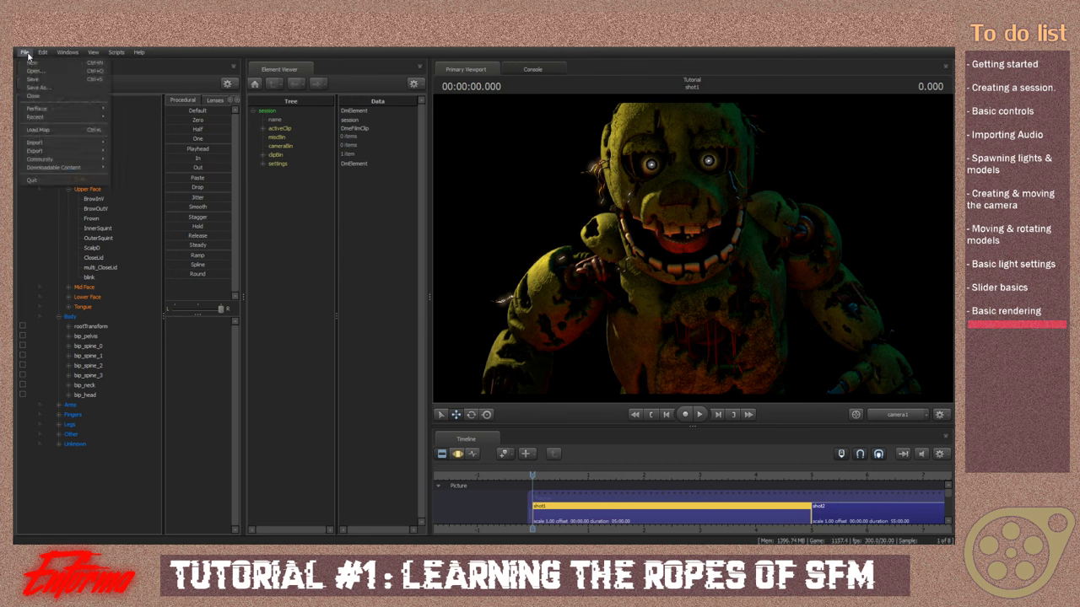
mouse_move(85, 155)
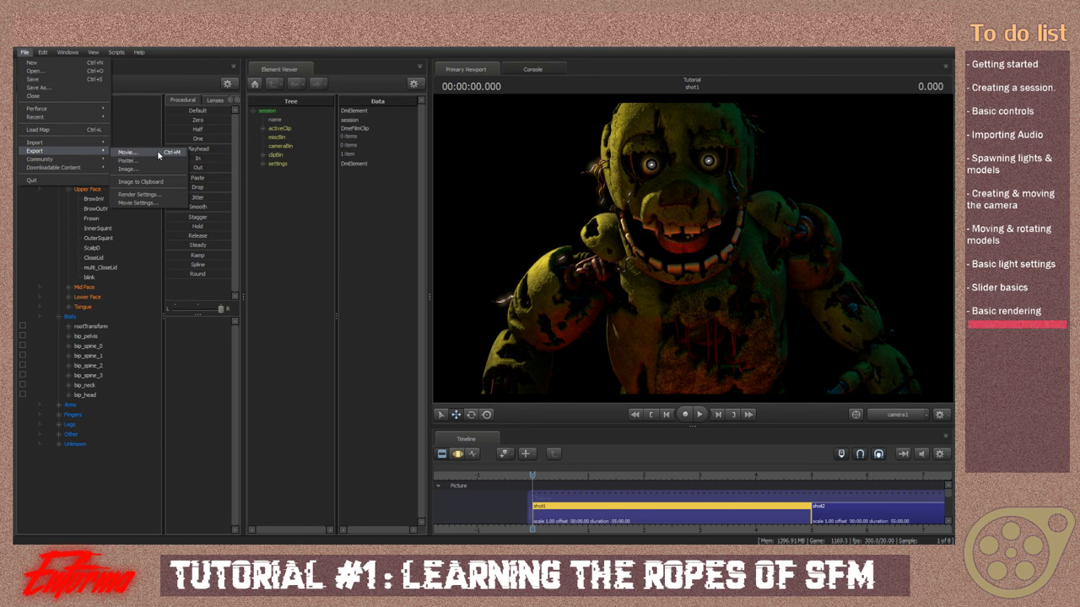
click(158, 153)
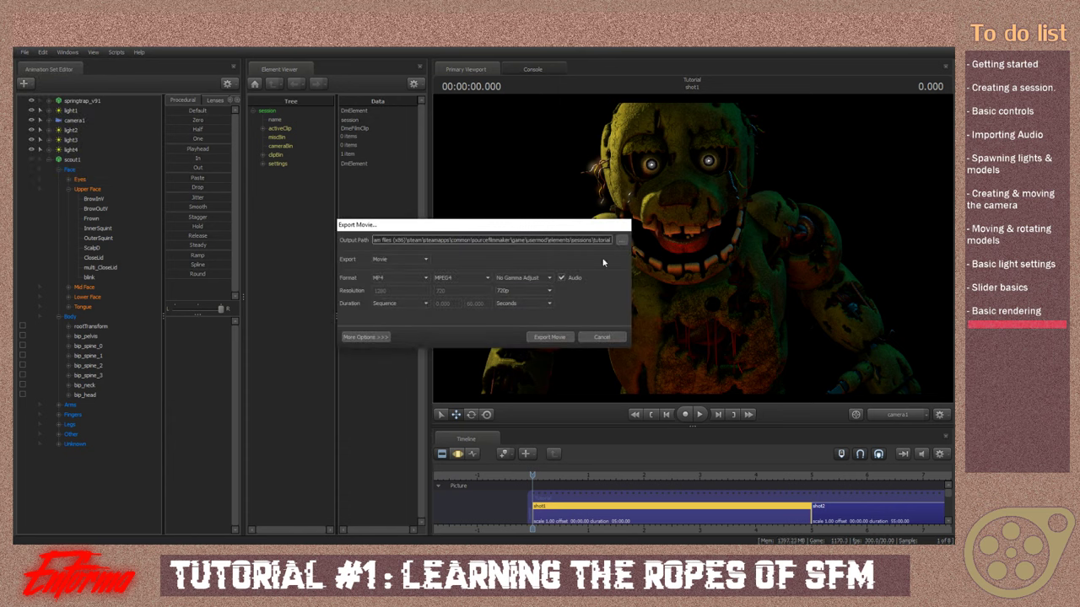
click(441, 240)
click(398, 278)
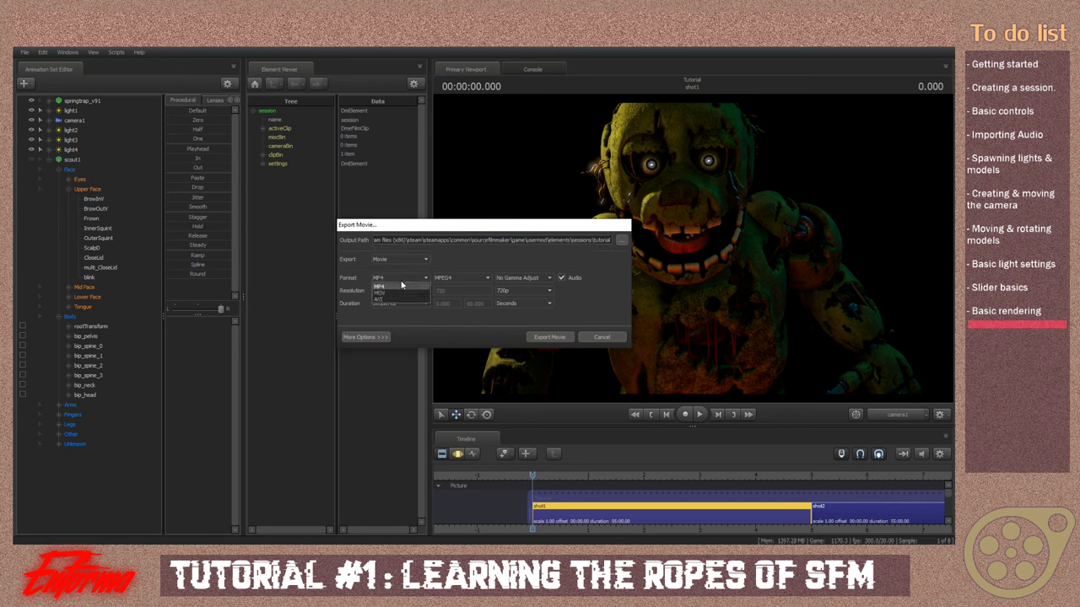
click(402, 285)
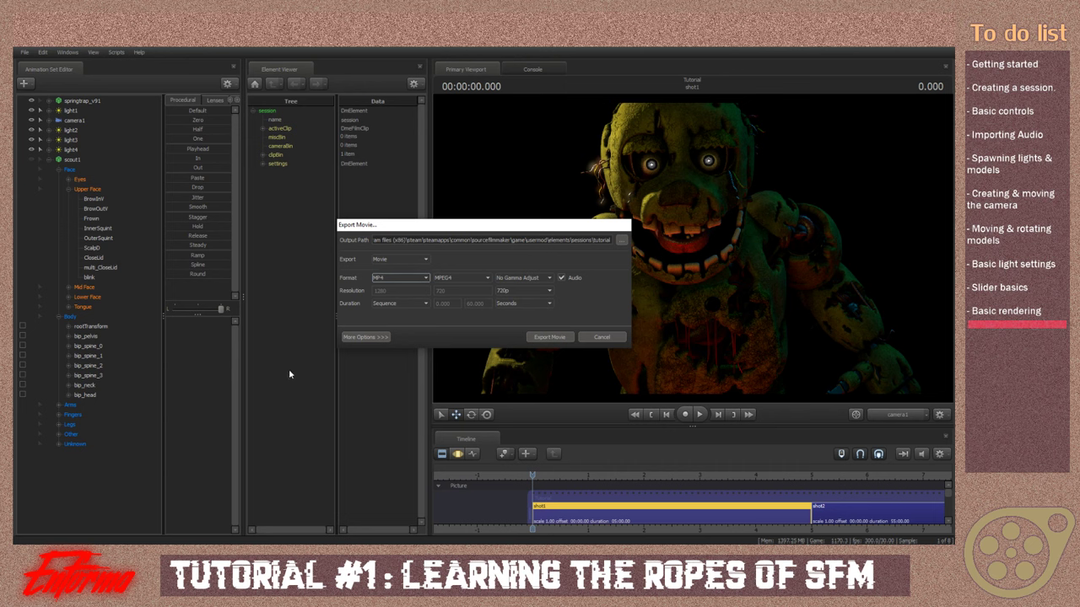
click(408, 260)
click(408, 266)
click(411, 276)
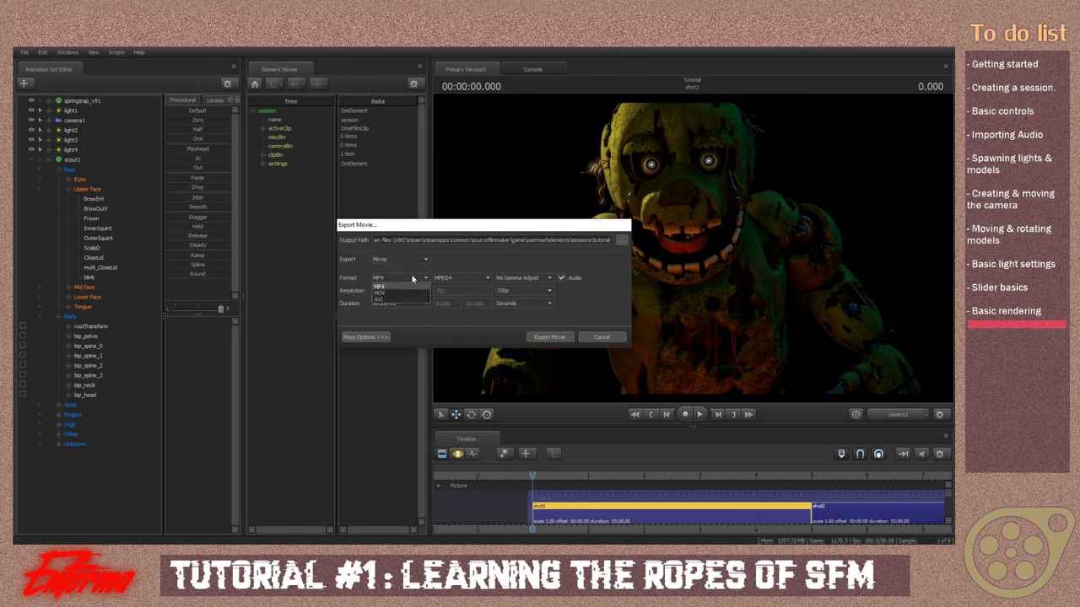
click(413, 278)
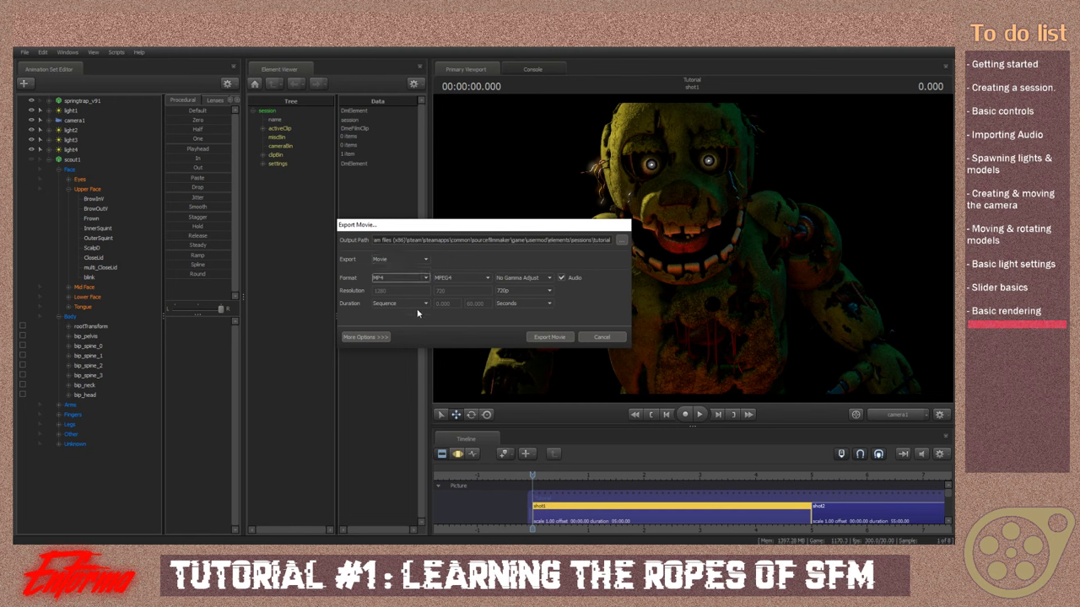
Set the movie export's duration to Selected Shots
click(419, 305)
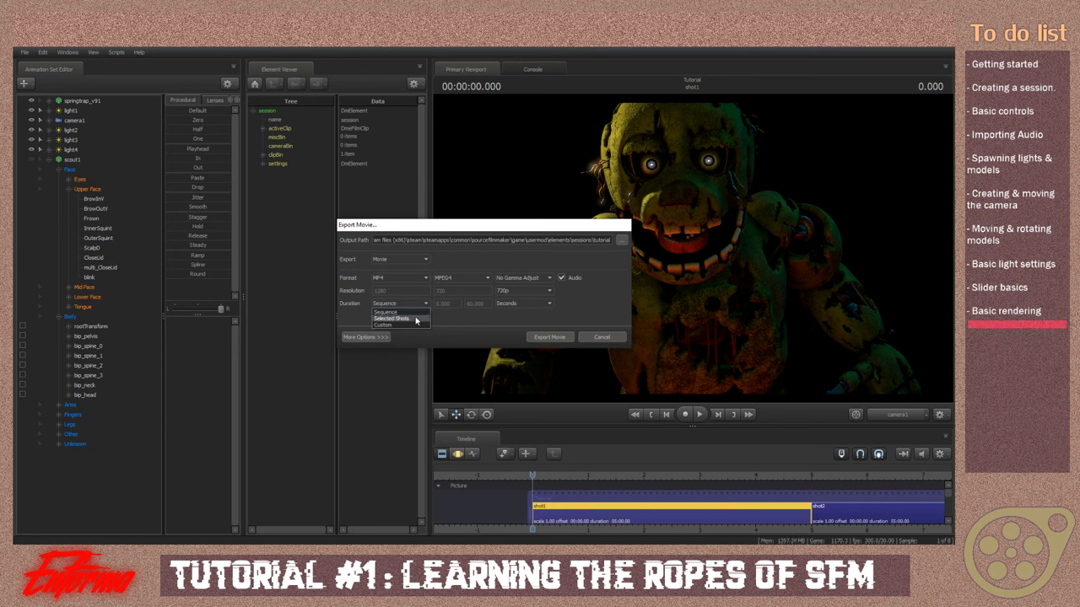
click(410, 324)
click(404, 300)
click(401, 319)
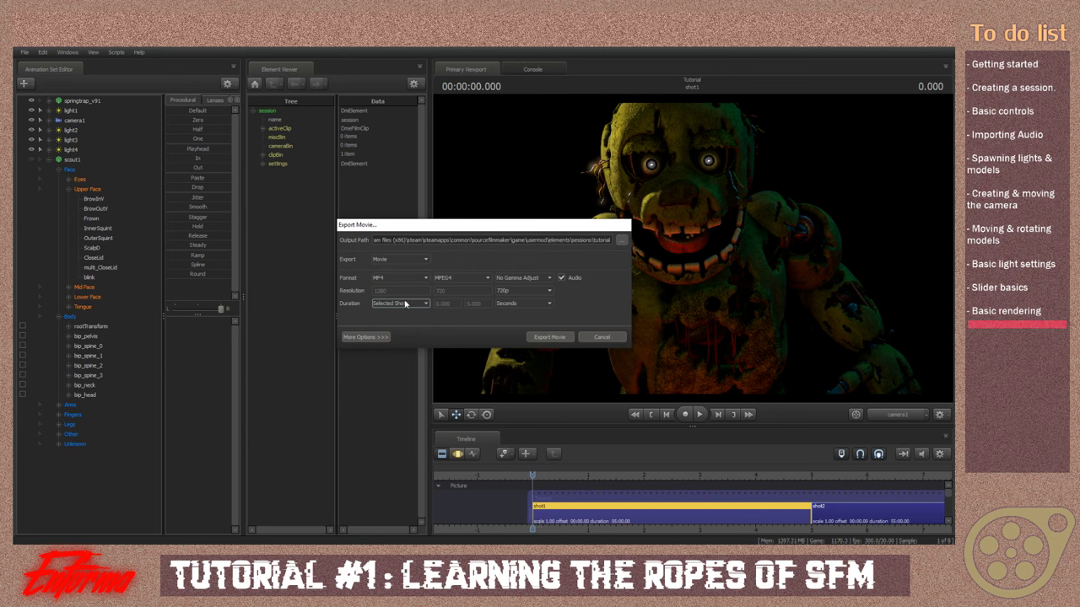
Expand the additional export options and examine the Layoff, Post-Render, Draw Entities and Render settings
click(368, 340)
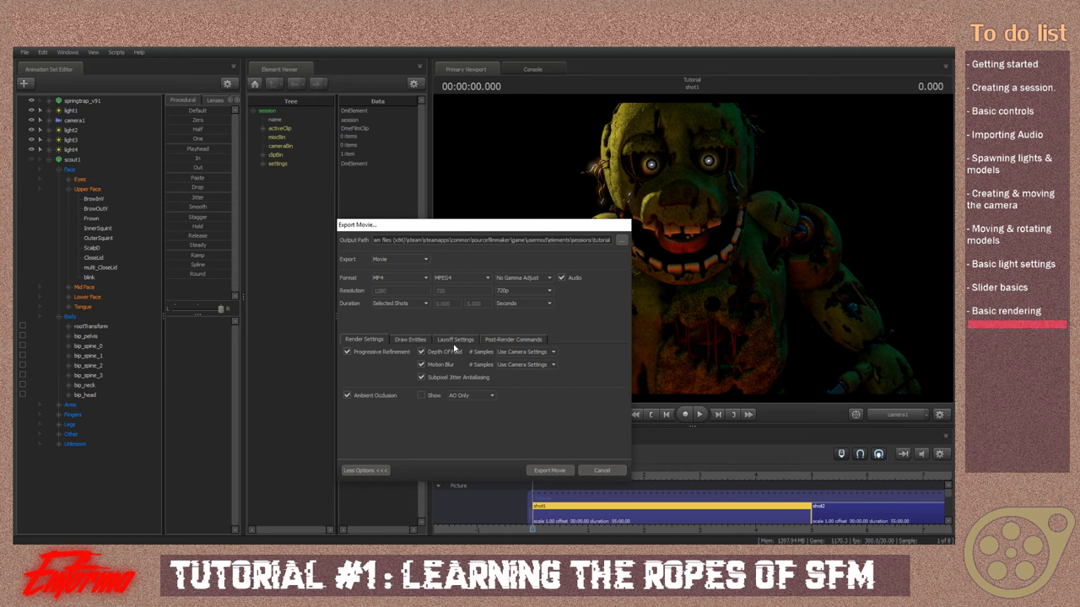
click(458, 343)
click(486, 340)
click(402, 340)
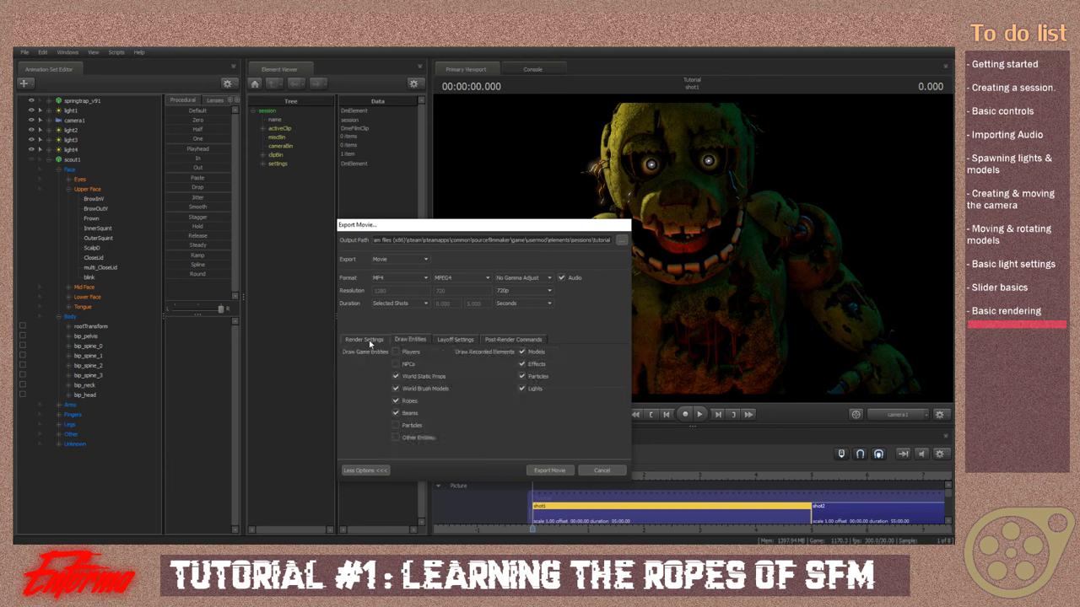
click(370, 340)
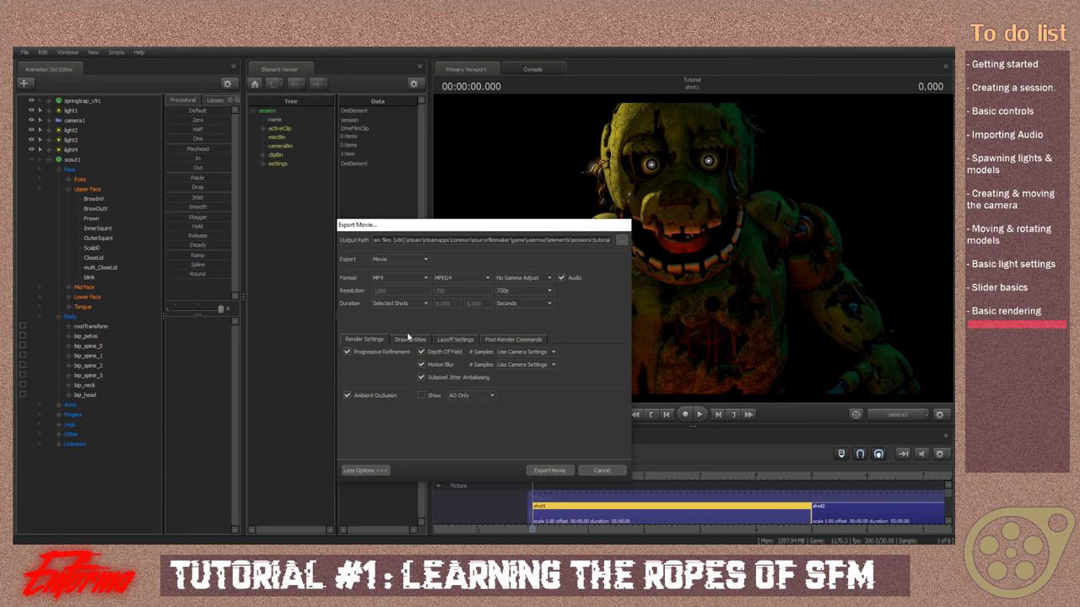
Browse for the export's output location and create and open a folder named tutorial inside the SFM folder
click(621, 241)
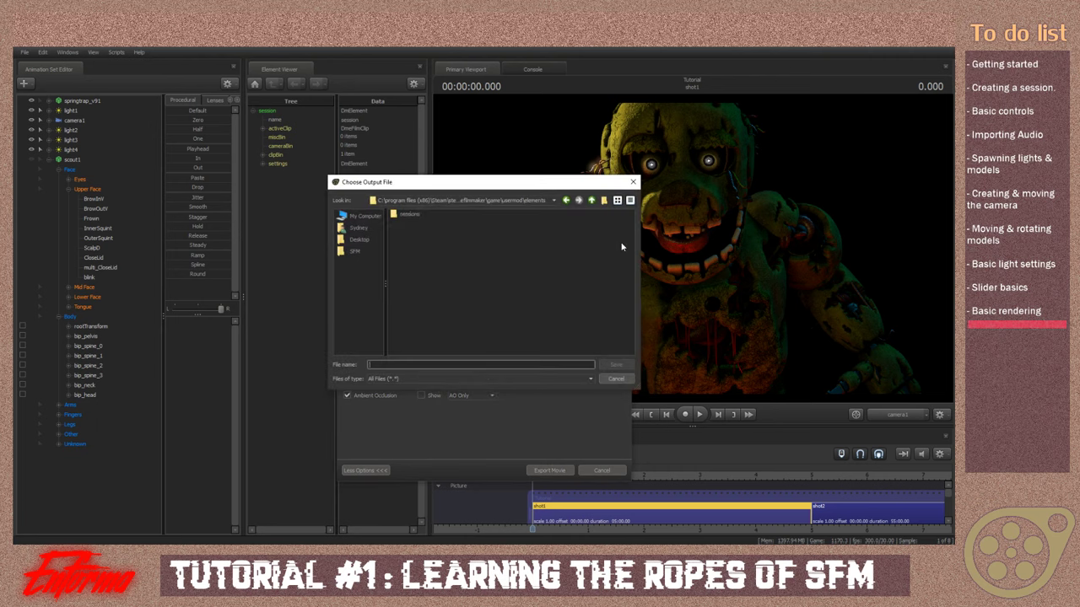
click(351, 253)
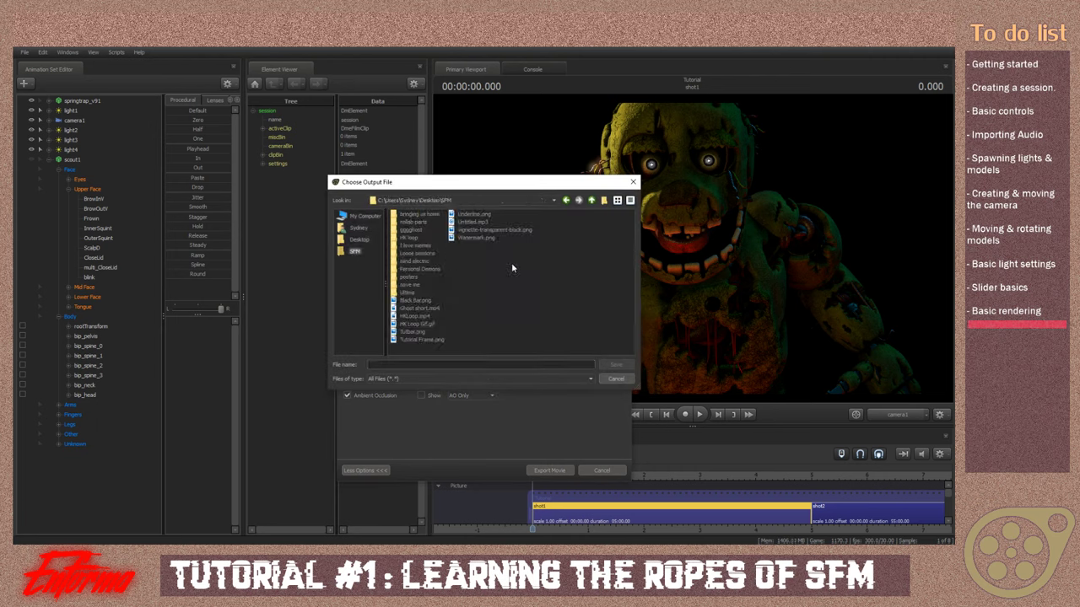
right_click(500, 266)
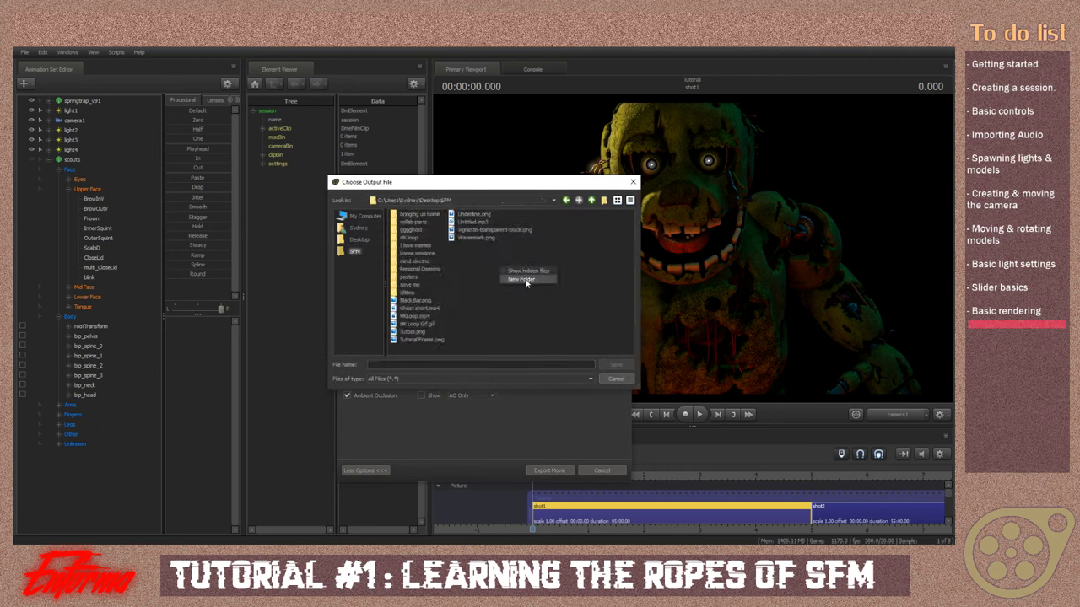
click(526, 281)
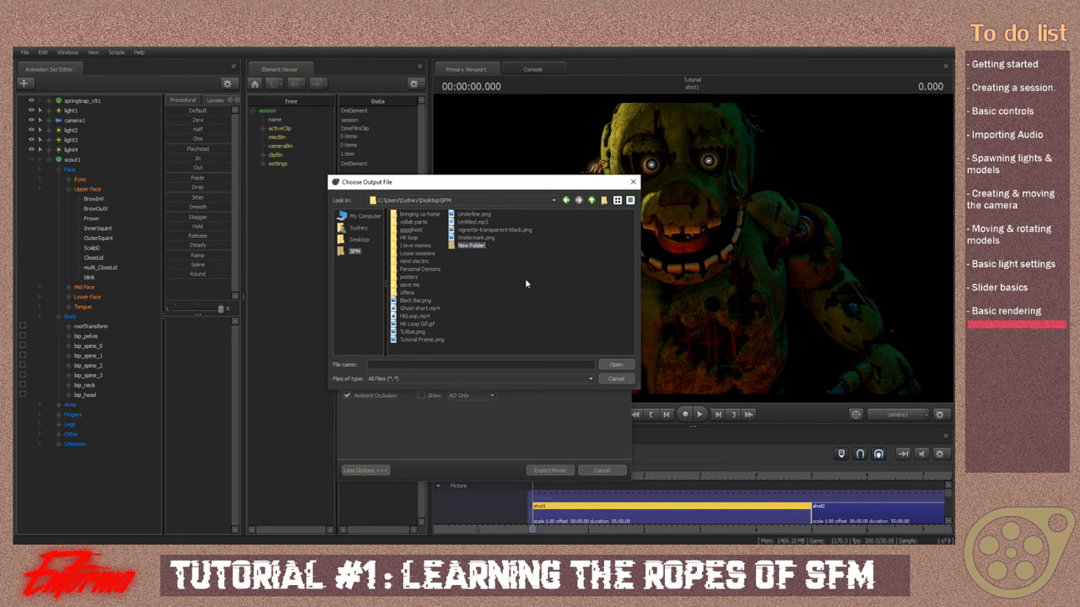
text(tutorial)
double_click(453, 246)
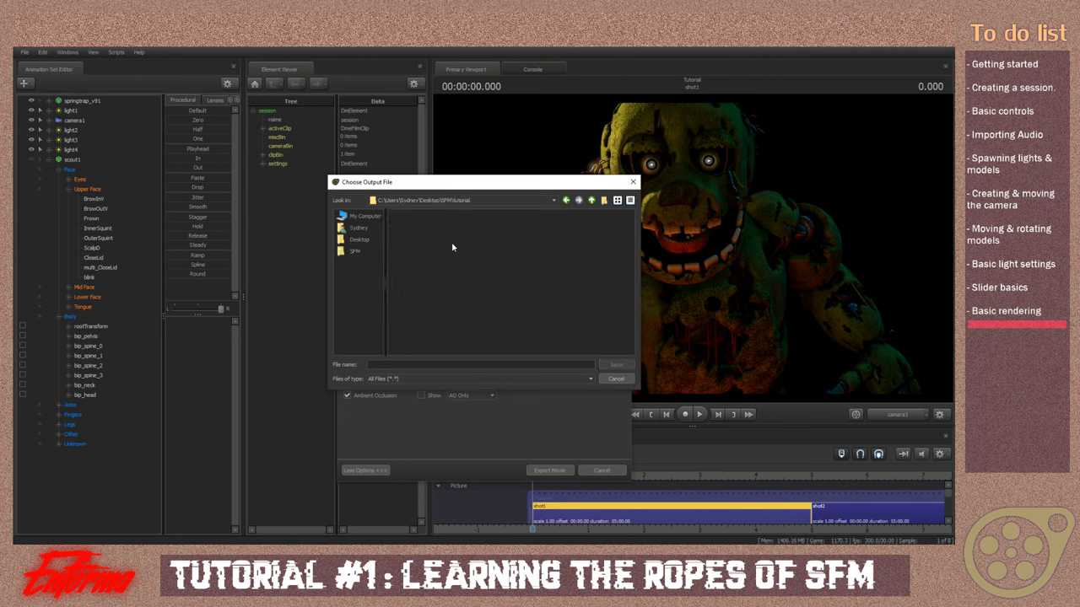
Create a subfolder inside the tutorial folder and set the output file there with the name render
right_click(417, 226)
click(426, 239)
double_click(396, 216)
click(419, 365)
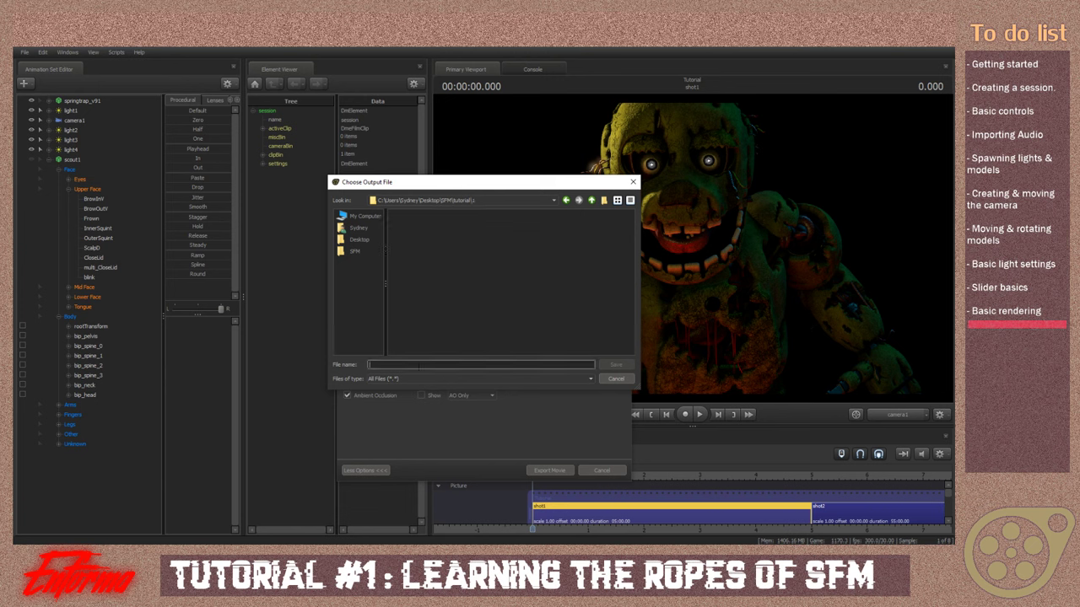
text(render)
key(Return)
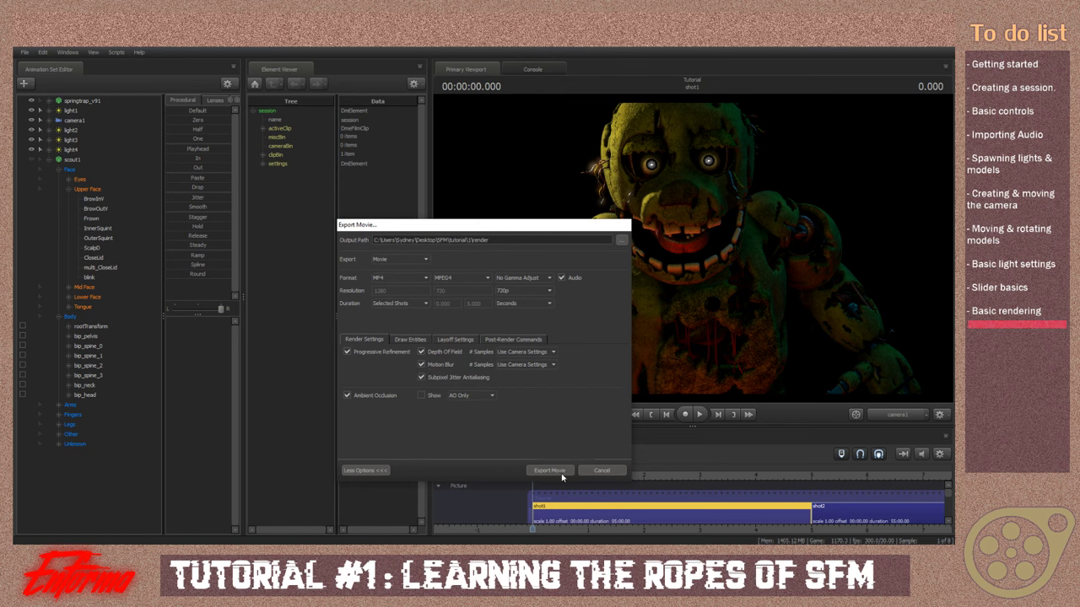
Switch the export type to Image Sequence and cancel the export
click(401, 259)
click(395, 270)
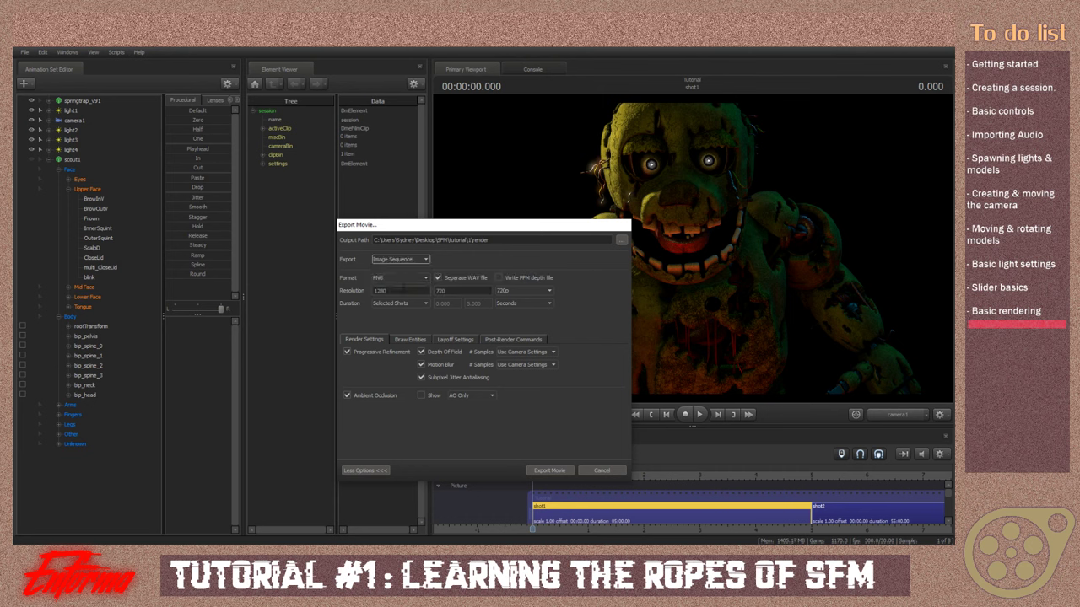
click(601, 472)
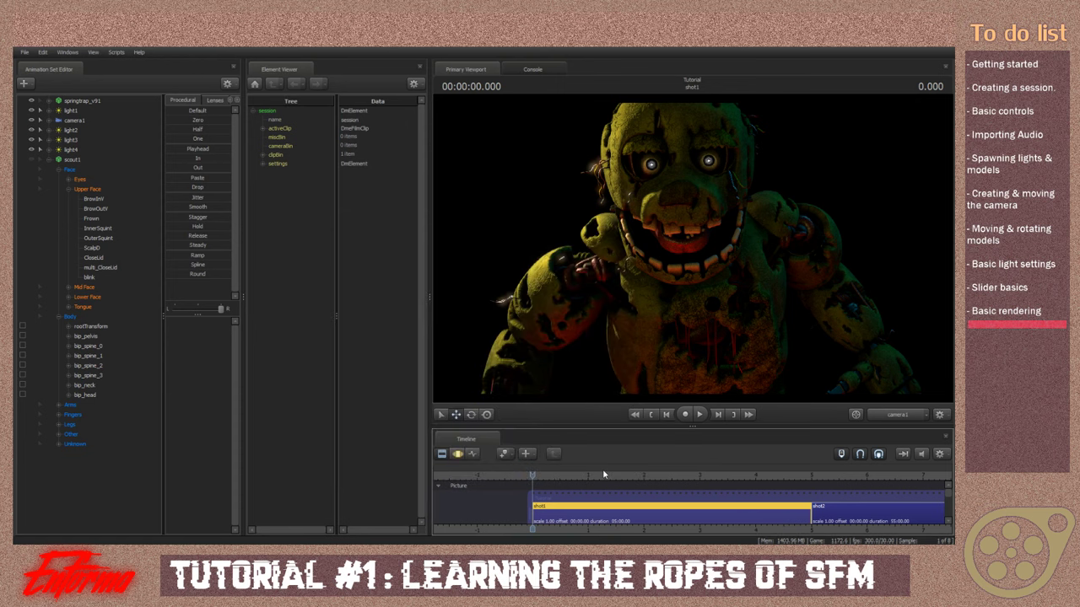